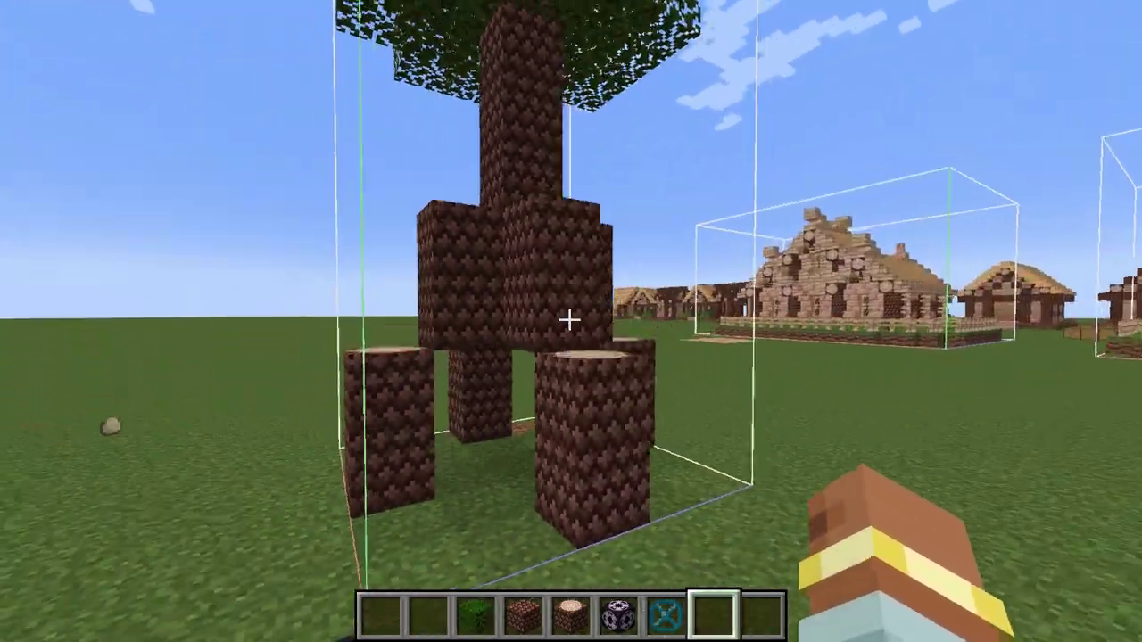
Empty the hotbar of its leaves, wood and structure items beside the tree
scroll(569, 320, "up", 5)
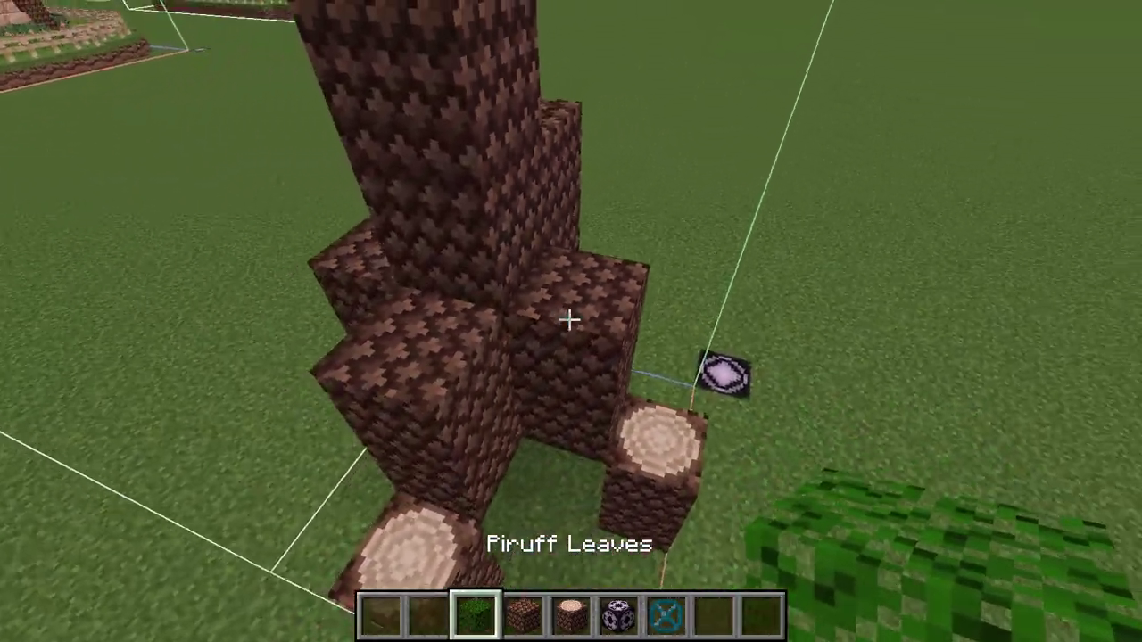
scroll(569, 320, "up", 1)
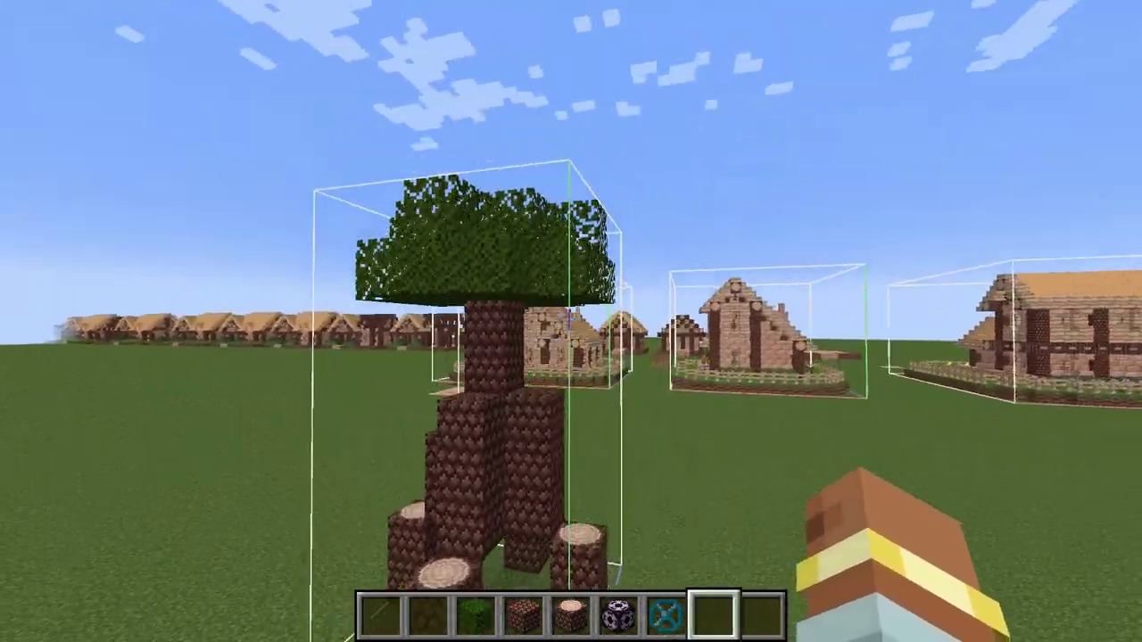
key("4")
scroll(569, 319, "down", 1)
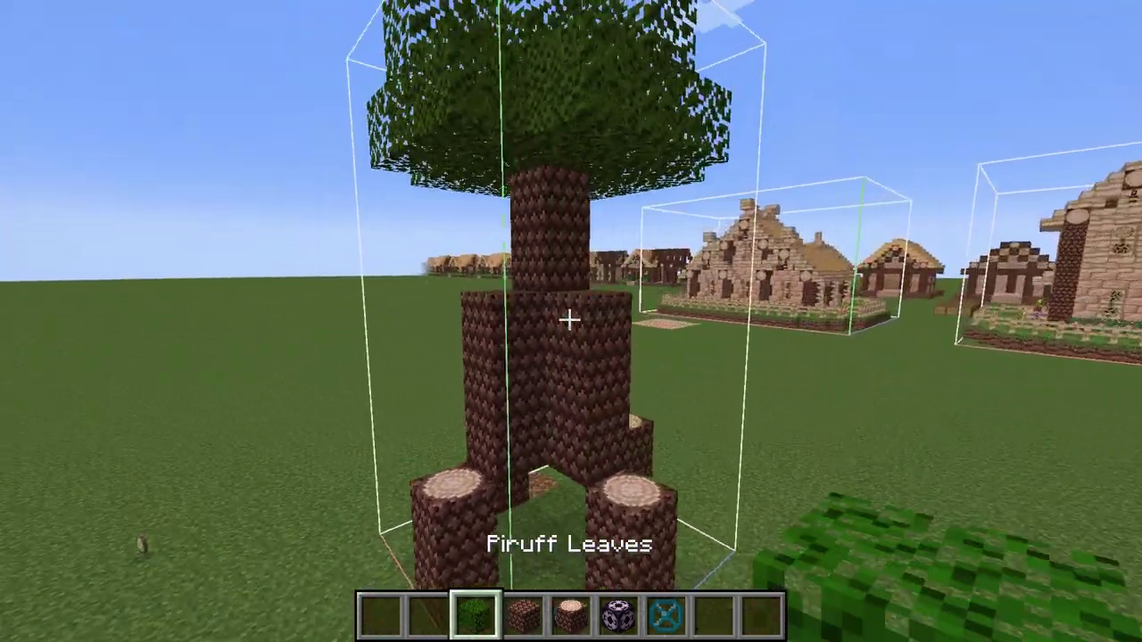
scroll(569, 319, "down", 1)
key("e")
key("e")
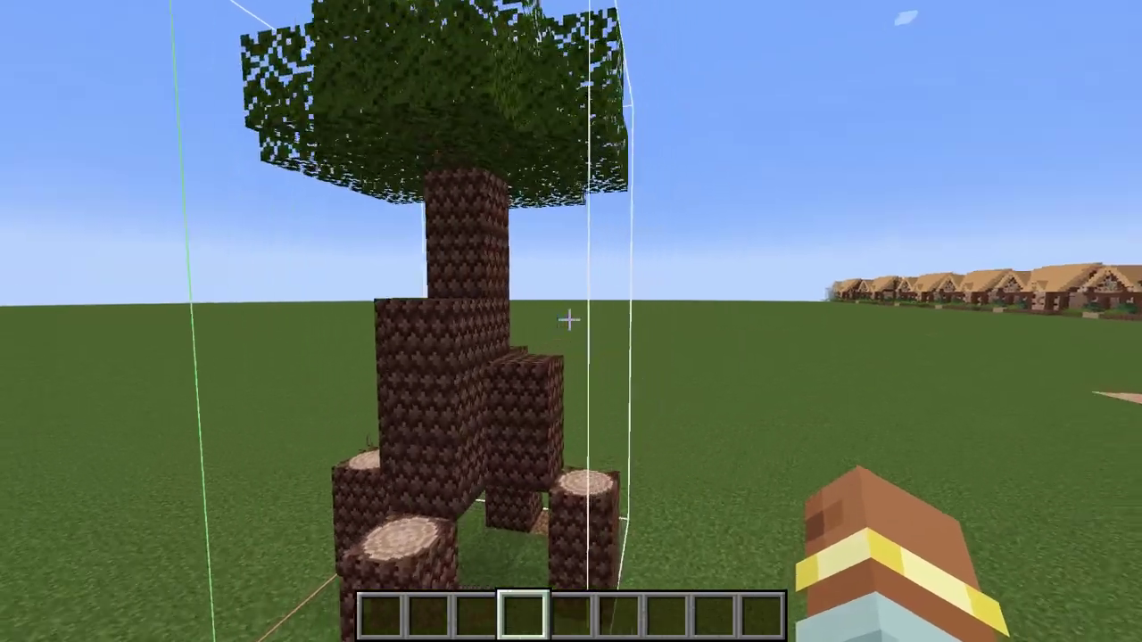
Examine the Piruff tree from all sides, checking its stepped trunk, root stumps and leaf canopy
key("w")
scroll(569, 319, "down", 1)
key("a")
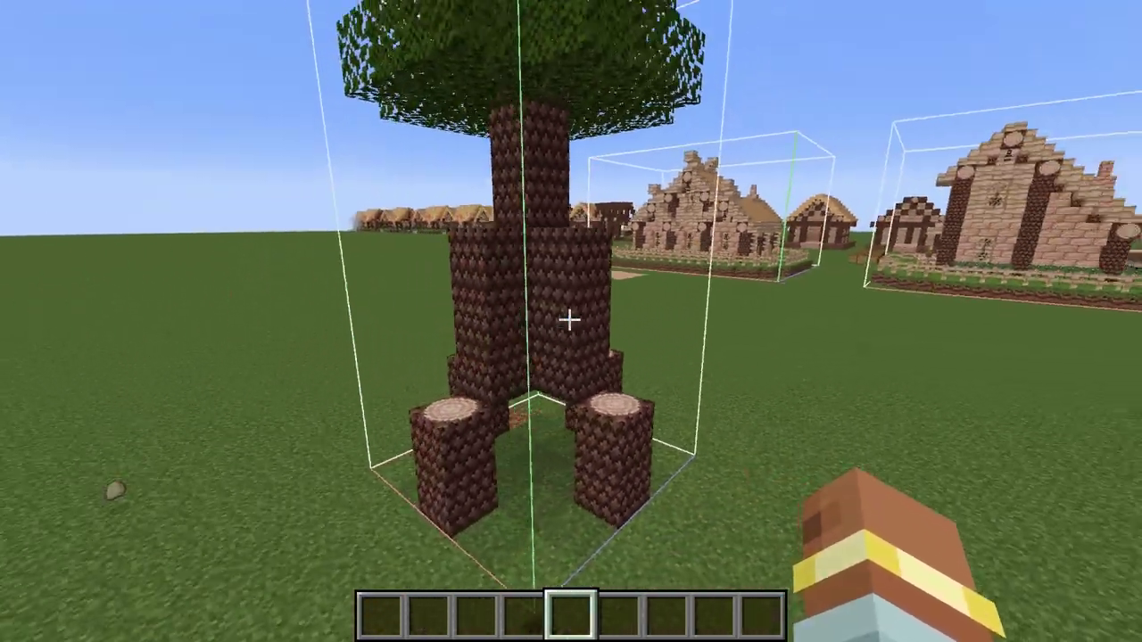
key("d")
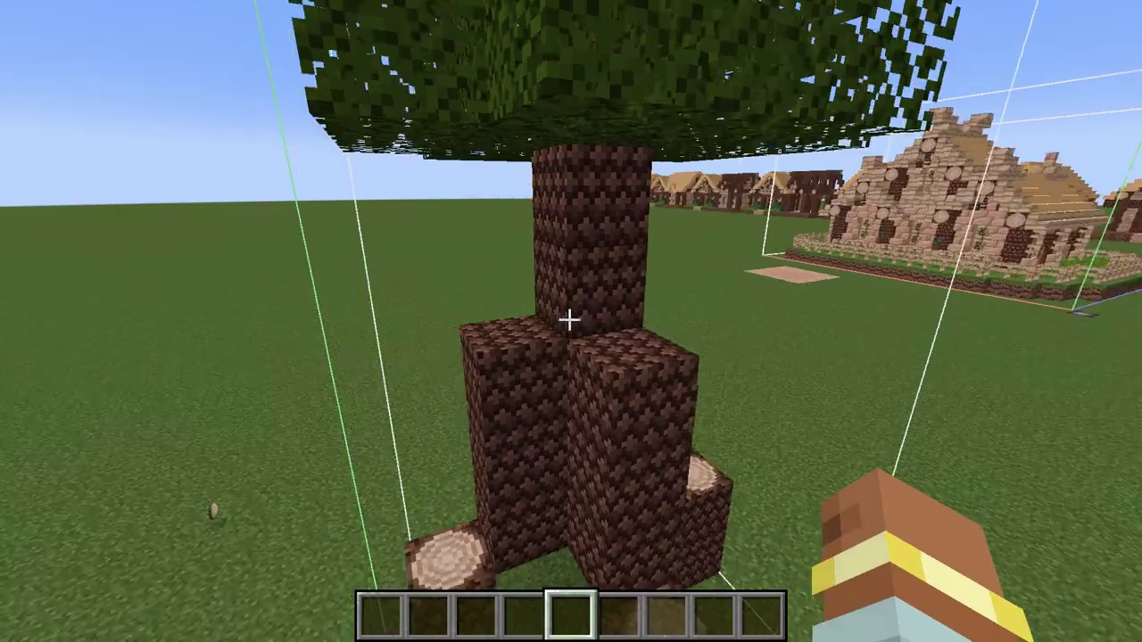
key("w")
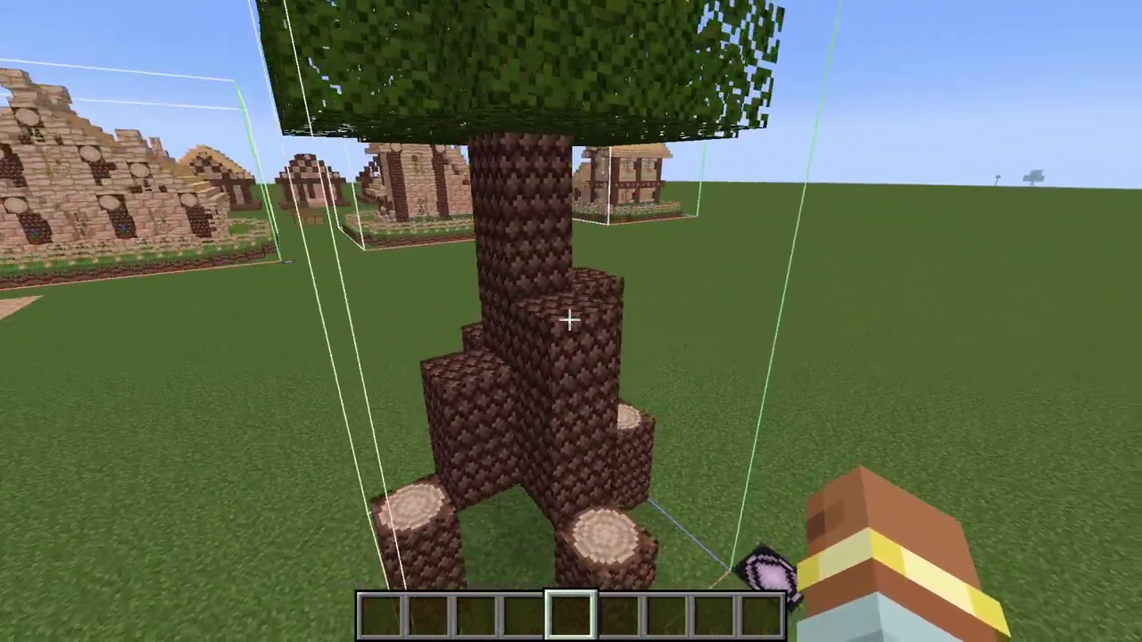
key("d")
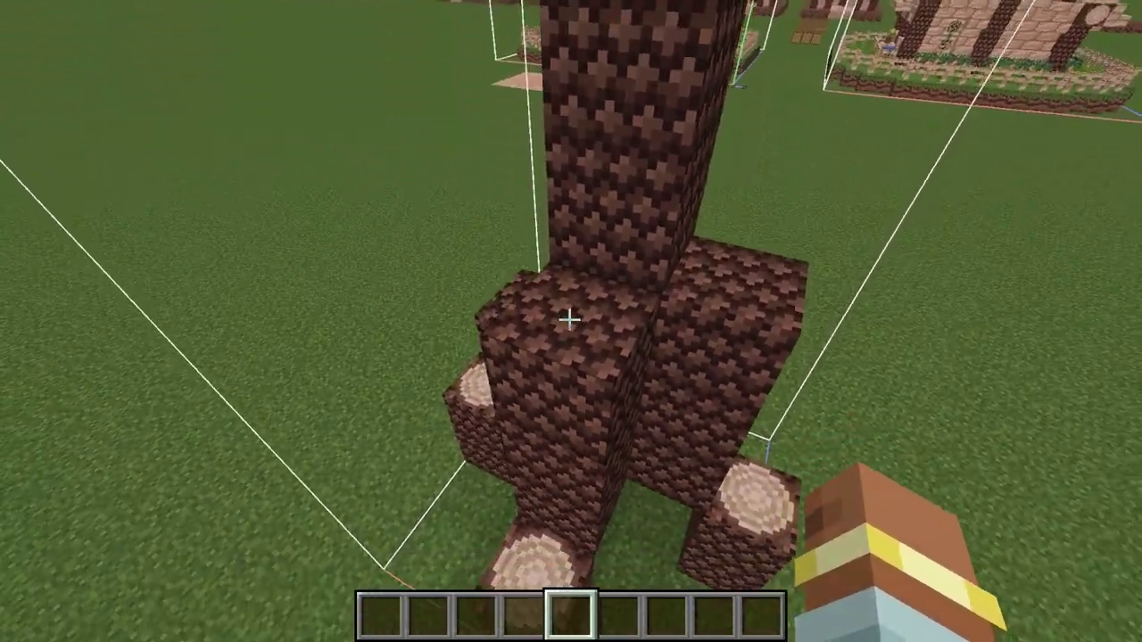
key("a")
middle_click(569, 319)
key("s")
key("d")
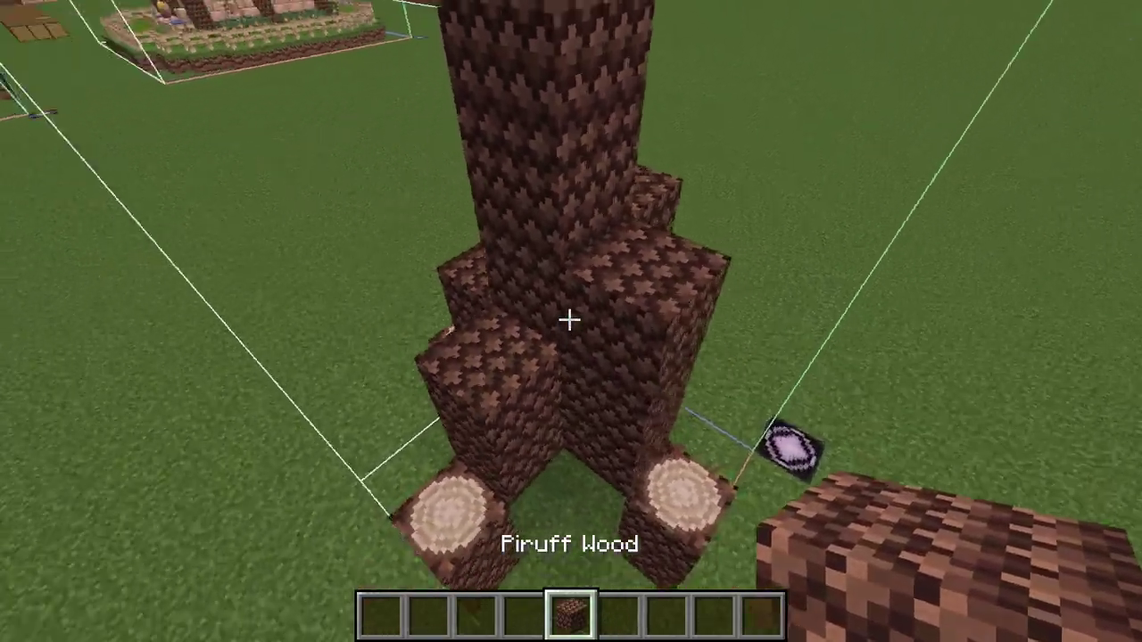
key("3")
key("s")
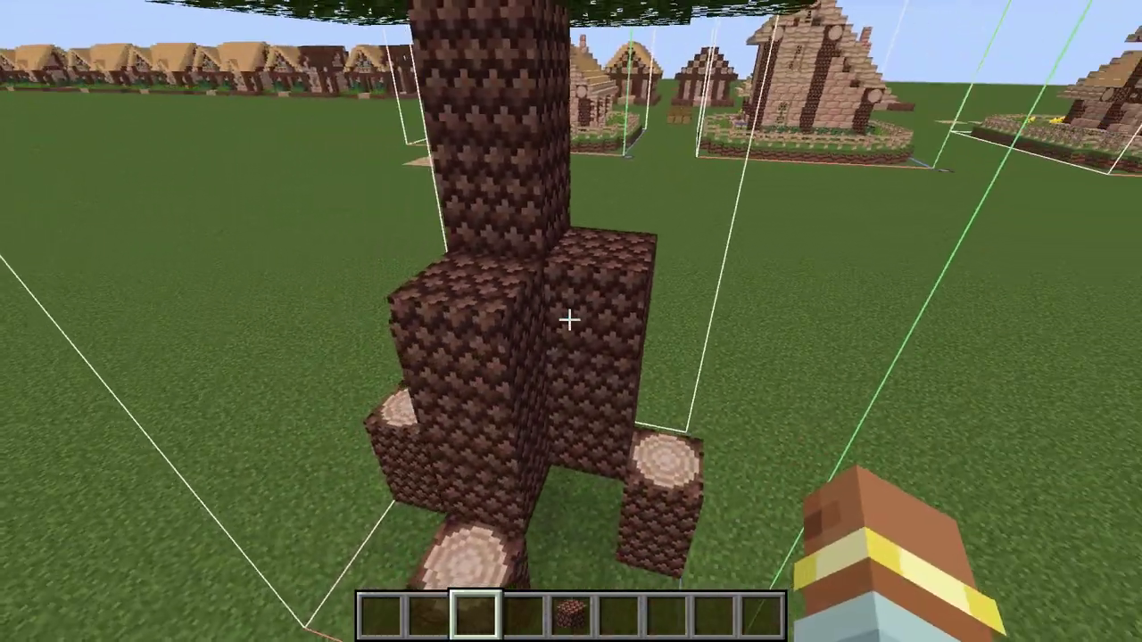
key("s")
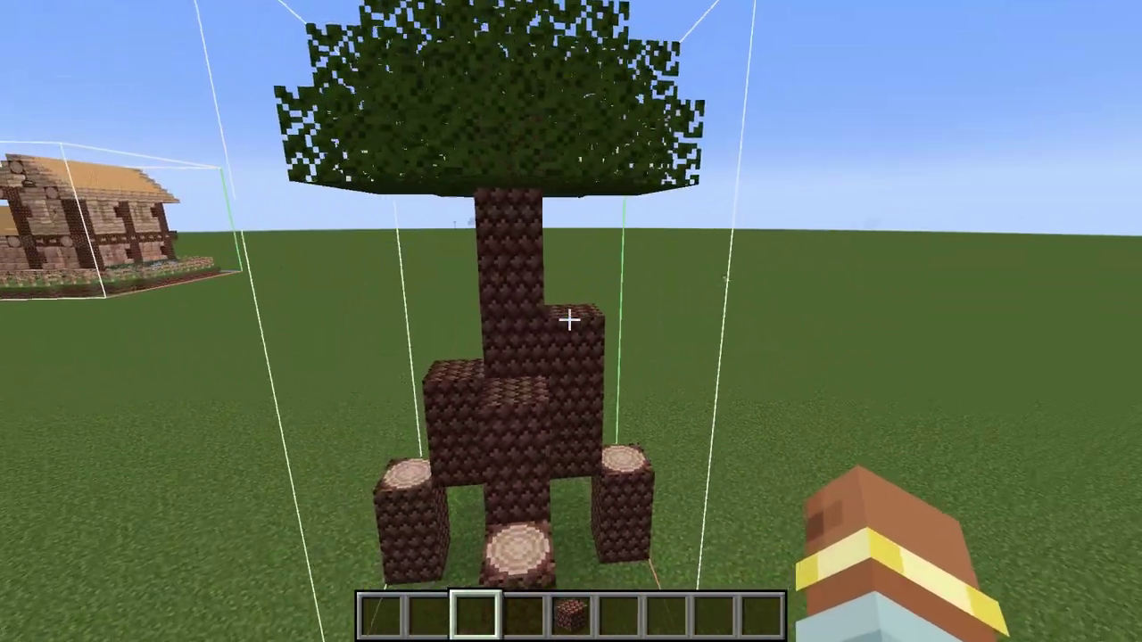
key("2")
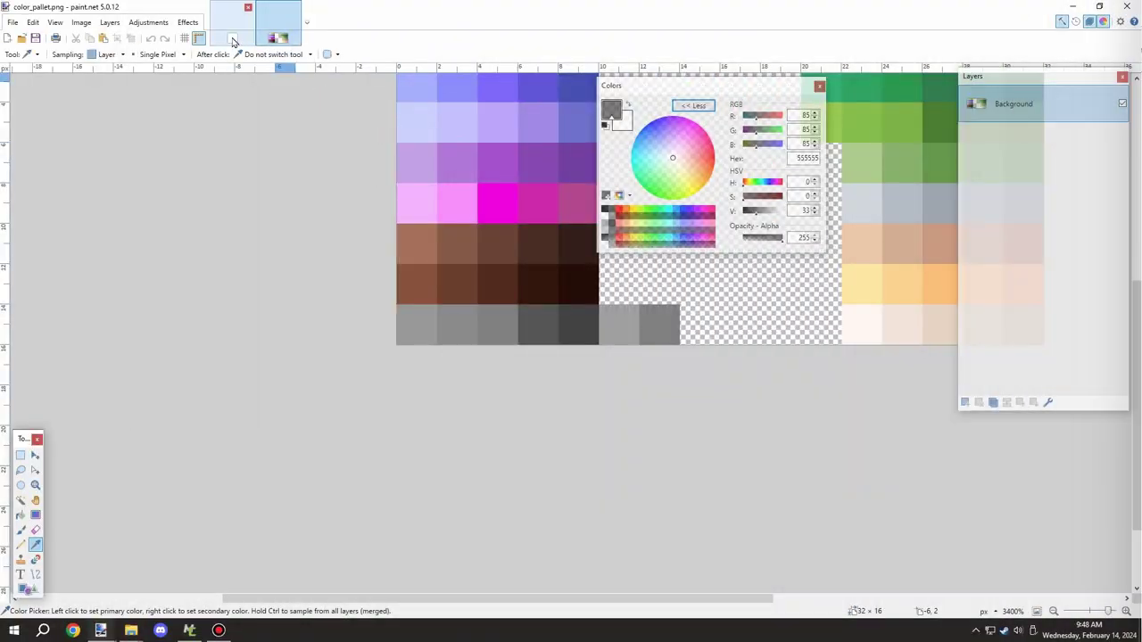
In paint.net, switch to the blank untitled 16 × 16 image and fill it with dark grey 555555
left_click(233, 41)
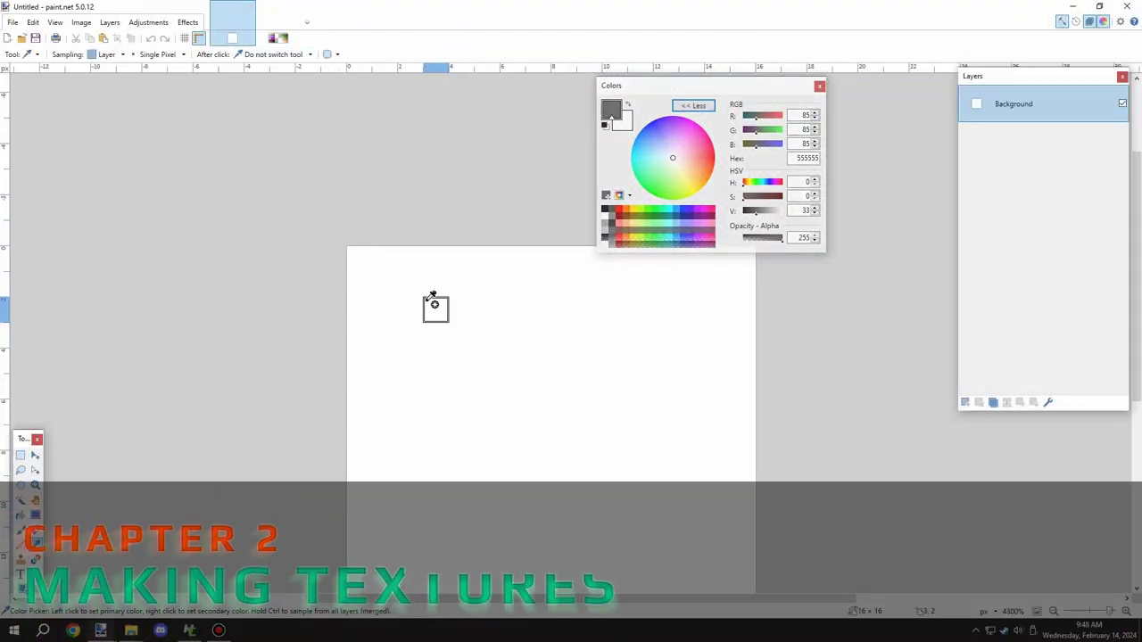
left_click(20, 515)
left_click(507, 389)
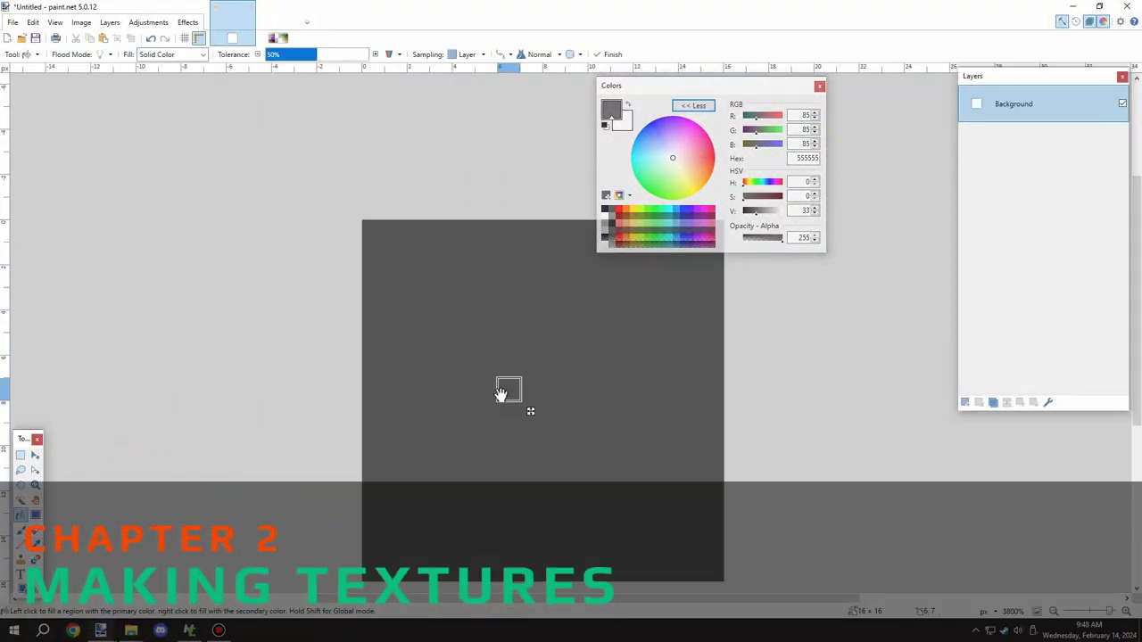
Set up the Pencil with a darker grey, 474747, by lowering the colour's brightness value to 28
scroll(400, 348, "down", 1)
left_click(21, 544)
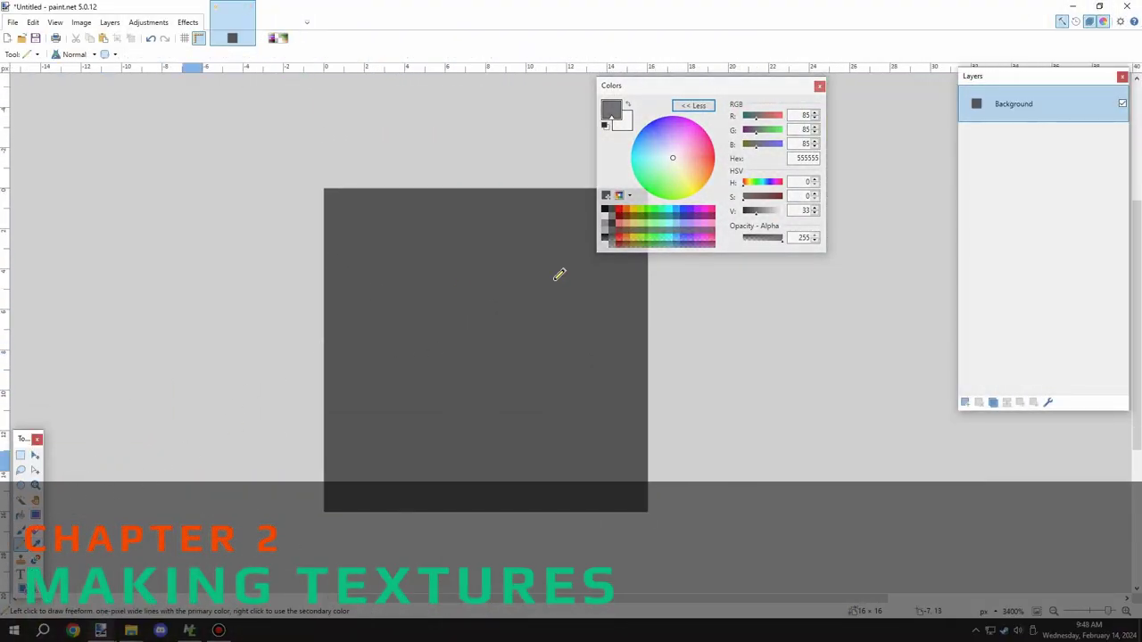
left_click(814, 214)
left_click(813, 214)
left_click(813, 214)
left_click(330, 497)
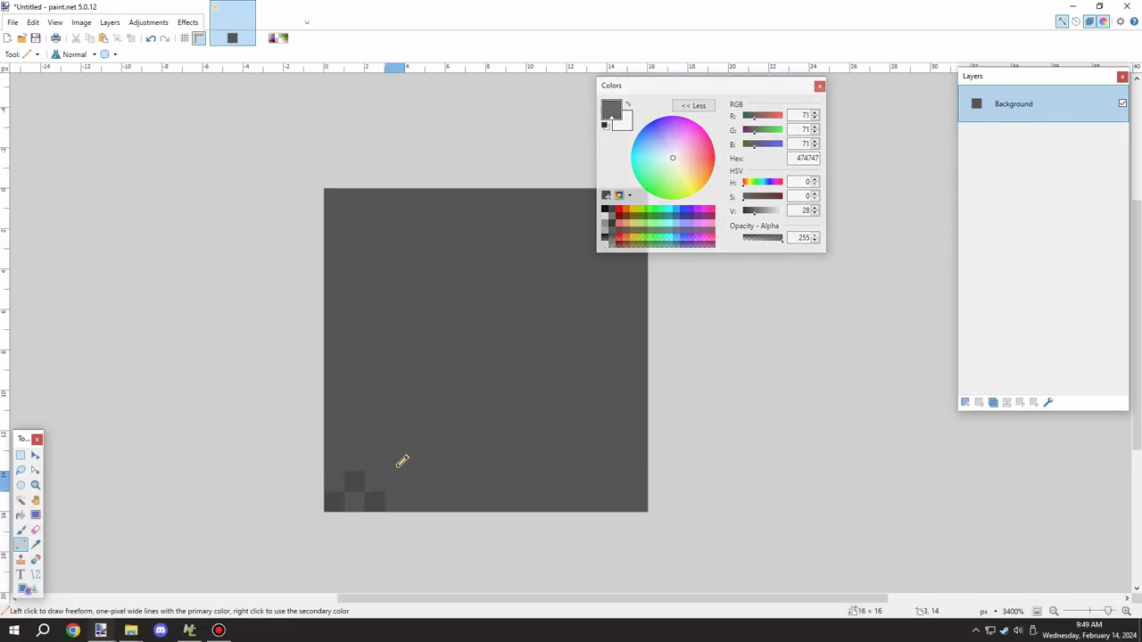
key("ctrl+z")
key("ctrl+z")
key("ctrl+z")
left_click_drag(334, 400, 440, 487)
left_click_drag(375, 401, 537, 381)
key("ctrl+z")
key("ctrl+z")
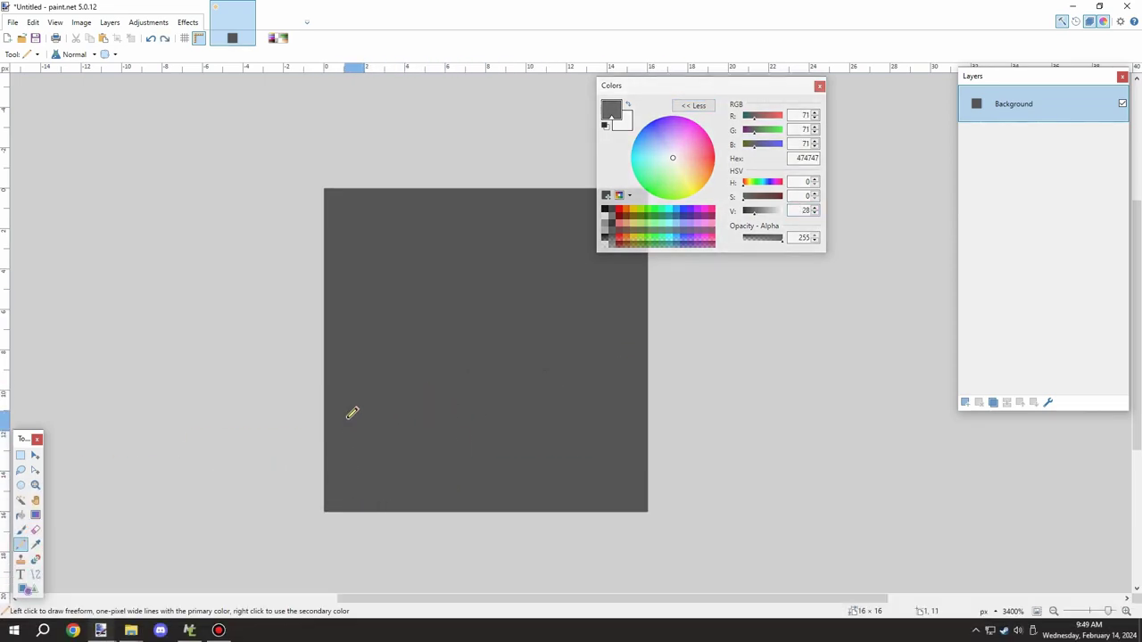
Shade both lower corners of the texture with stepped patches of grey 474747
mouse_move(352, 413)
left_mouse_down()
mouse_move(399, 472)
mouse_move(460, 509)
mouse_move(363, 479)
mouse_move(342, 446)
mouse_move(369, 464)
mouse_move(335, 482)
left_mouse_up()
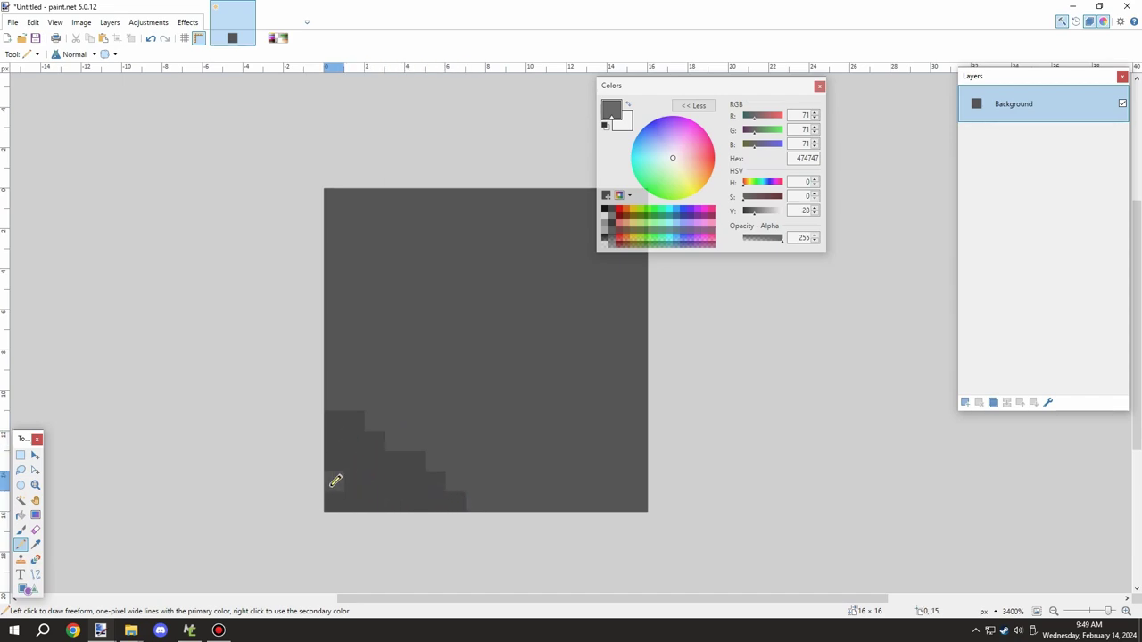
left_click(330, 485)
scroll(428, 402, "down", 2)
scroll(517, 260, "up", 2)
scroll(464, 305, "down", 2)
left_click_drag(551, 491, 521, 506)
left_click(550, 505)
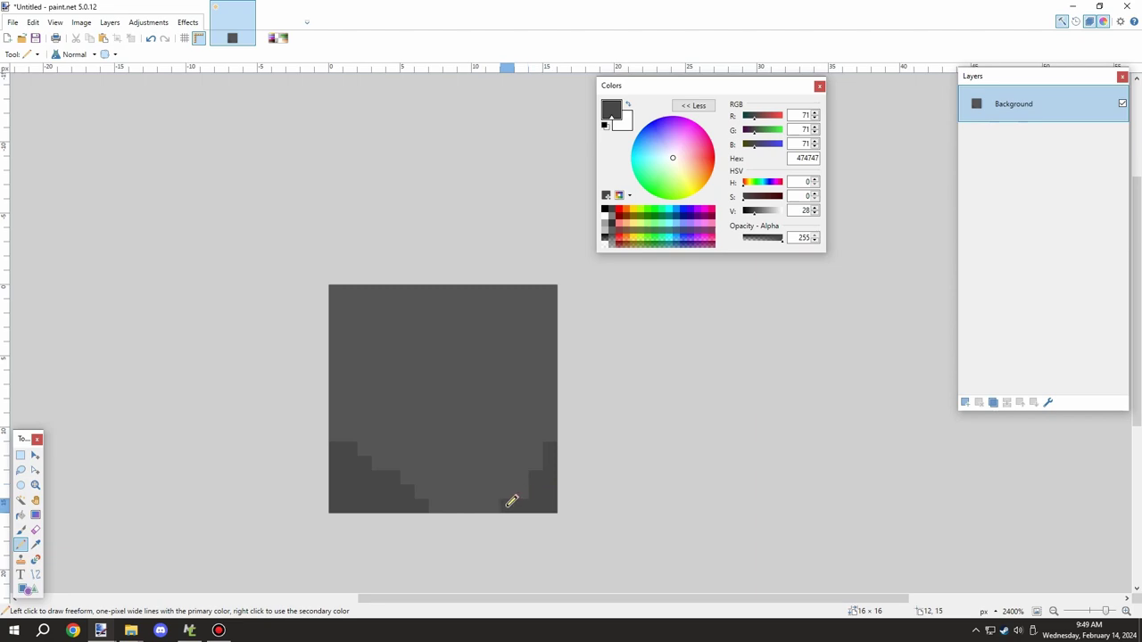
Shade both upper corners of the texture with small stepped patches of grey 474747
left_click_drag(549, 290, 554, 317)
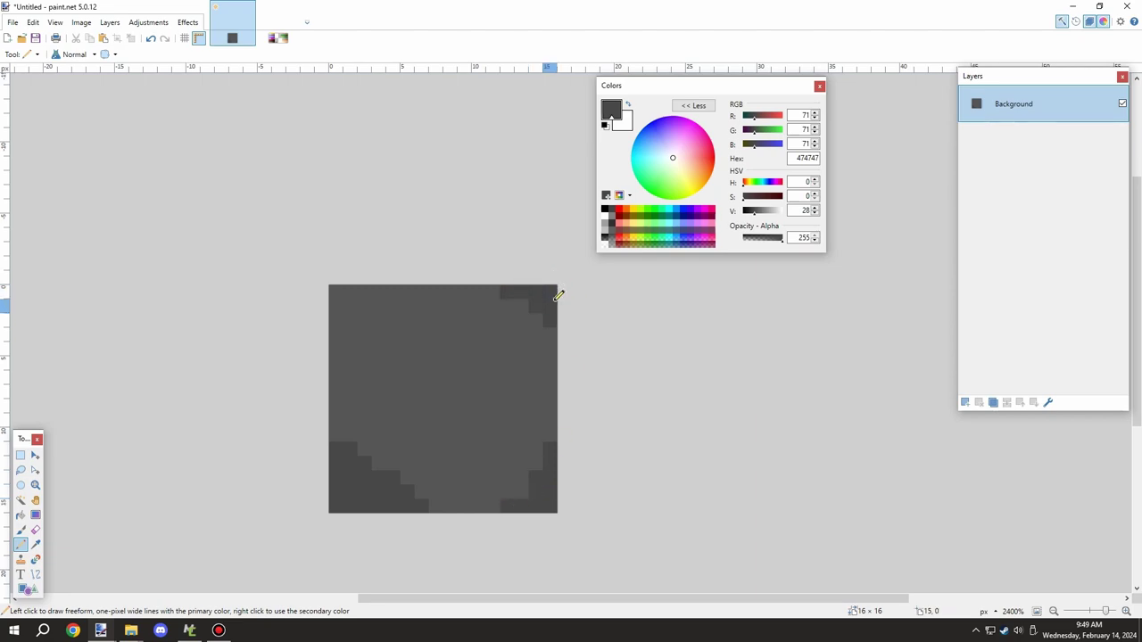
scroll(557, 295, "left", 1)
left_click(351, 290)
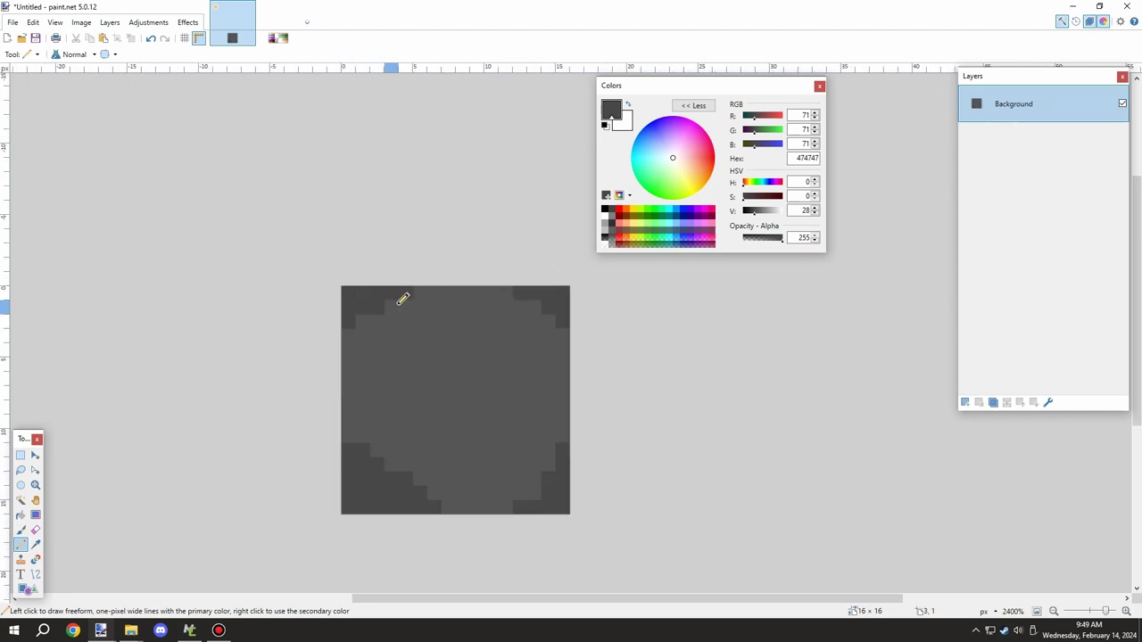
Dither the edges of both upper corner patches with scattered single pixels of grey 474747
scroll(368, 324, "up", 2, "ctrl")
left_click(363, 338)
left_click(386, 318)
left_click(431, 294)
left_click(454, 271)
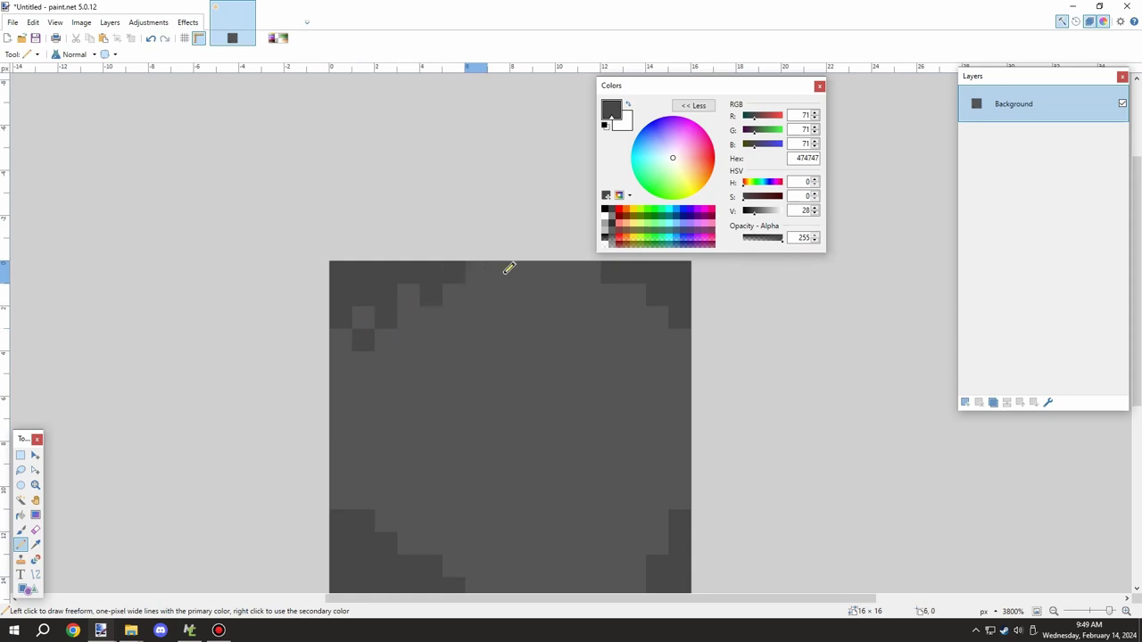
left_click(575, 273)
left_click(598, 295)
left_click(644, 318)
left_click(679, 344)
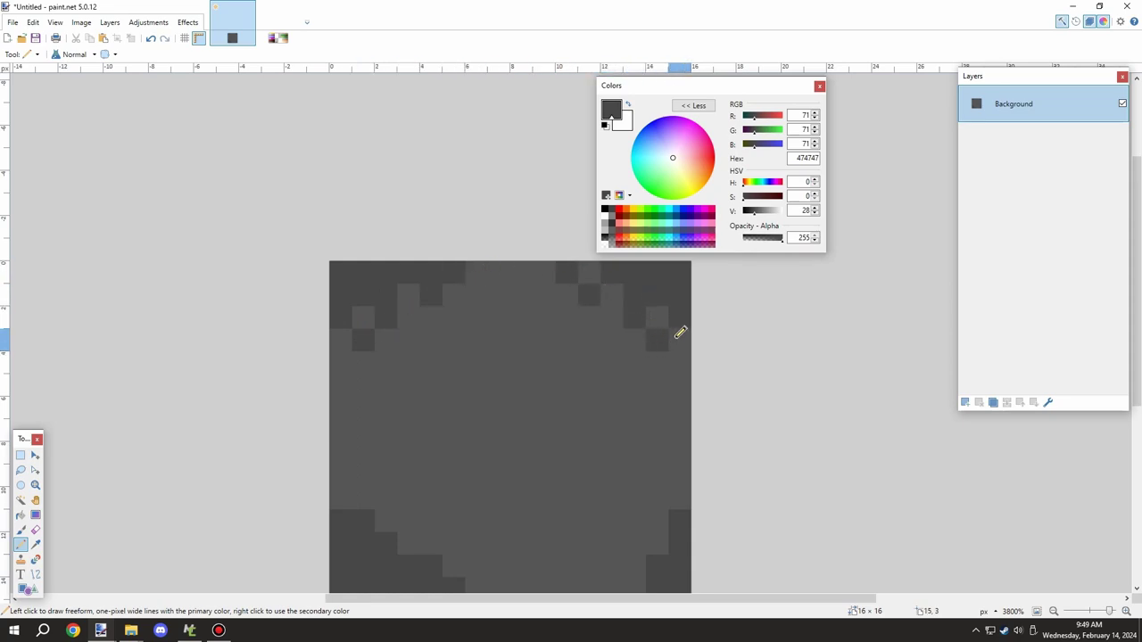
Dither the edges of both lower corner patches with scattered 474747 pixels
scroll(678, 339, "down", 1, "ctrl")
left_click(640, 448)
left_click(622, 485)
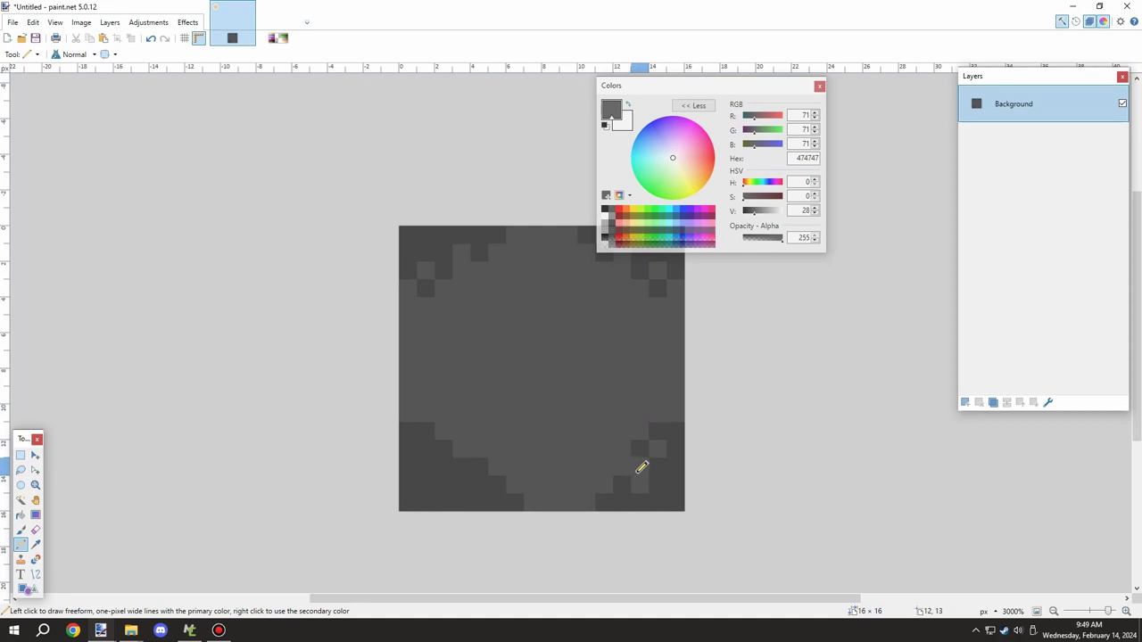
scroll(517, 420, "down", 2, "ctrl")
scroll(503, 412, "up", 2, "ctrl")
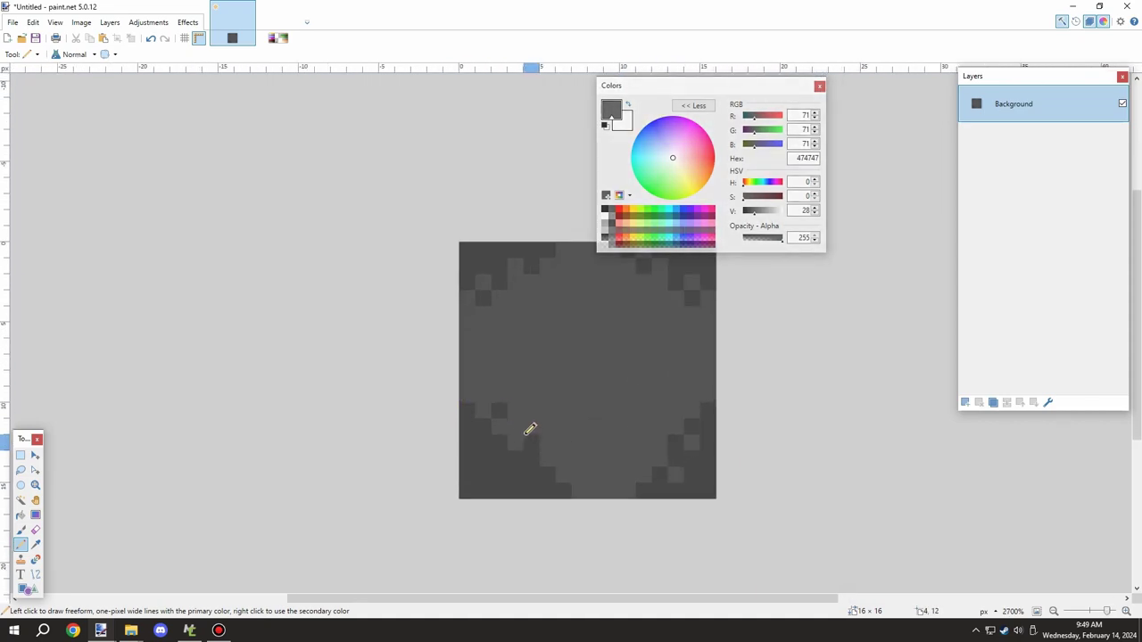
left_click(517, 428)
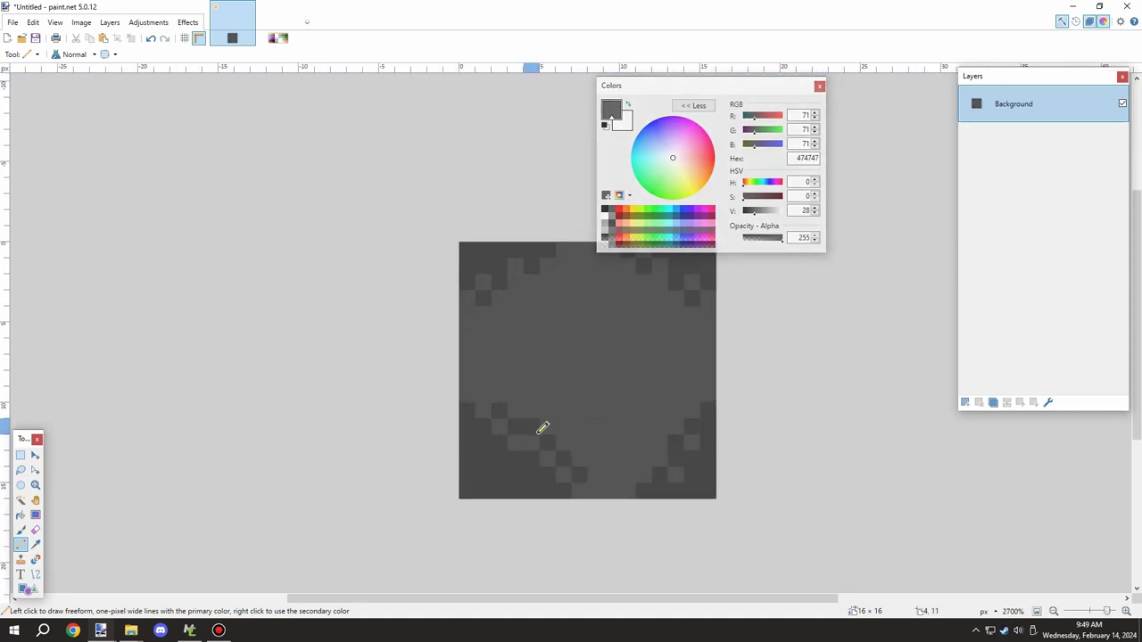
scroll(518, 390, "down", 3, "ctrl")
scroll(559, 375, "up", 2, "ctrl")
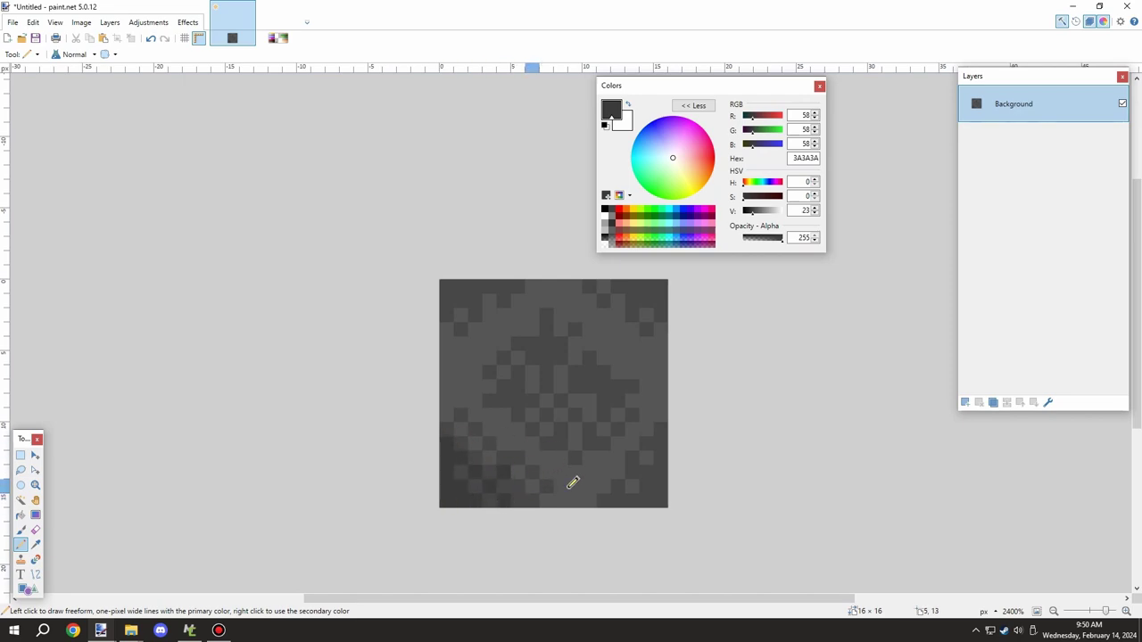
Add darker 3A3A3A pixels inside the lower-right corner patch for deeper shading
scroll(573, 482, "up", 2)
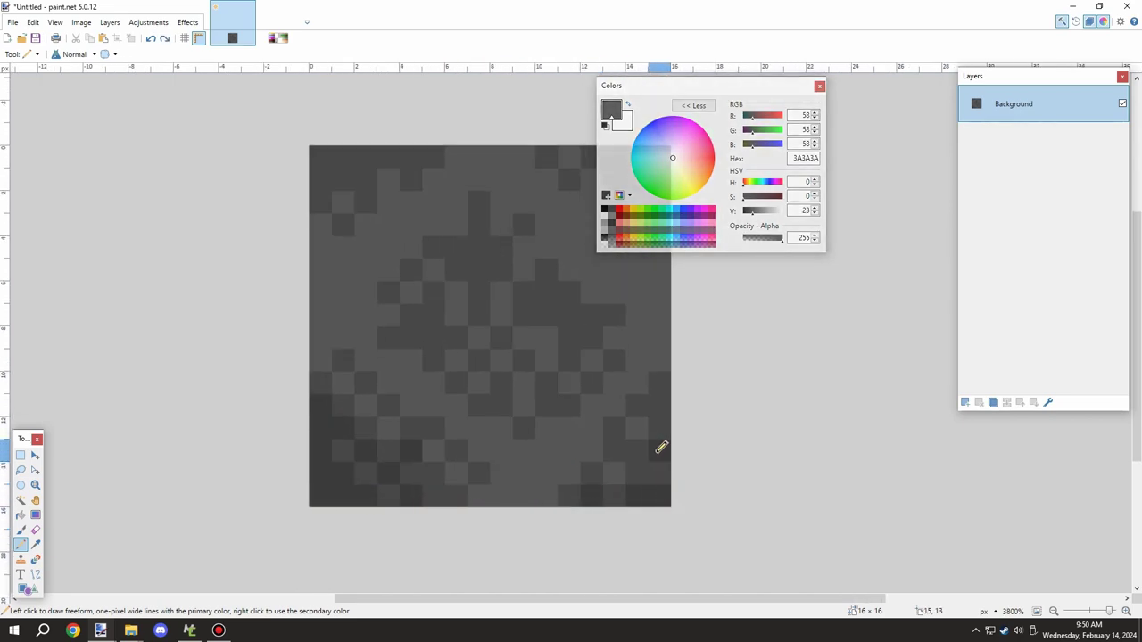
left_click(655, 433)
left_click(664, 404)
left_click(639, 452)
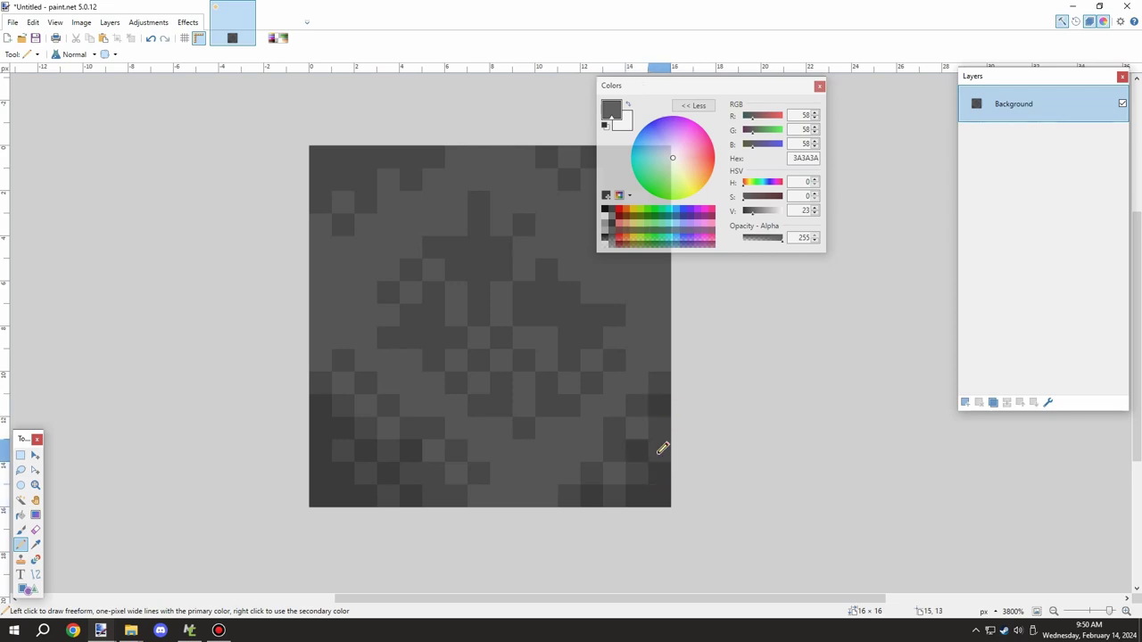
Scatter individual 3A3A3A pixels through the dark patches in the centre of the texture
scroll(654, 457, "down", 3)
scroll(584, 357, "up", 3)
left_click(536, 346)
left_click(517, 370)
left_click(561, 369)
left_click(606, 392)
left_click(629, 414)
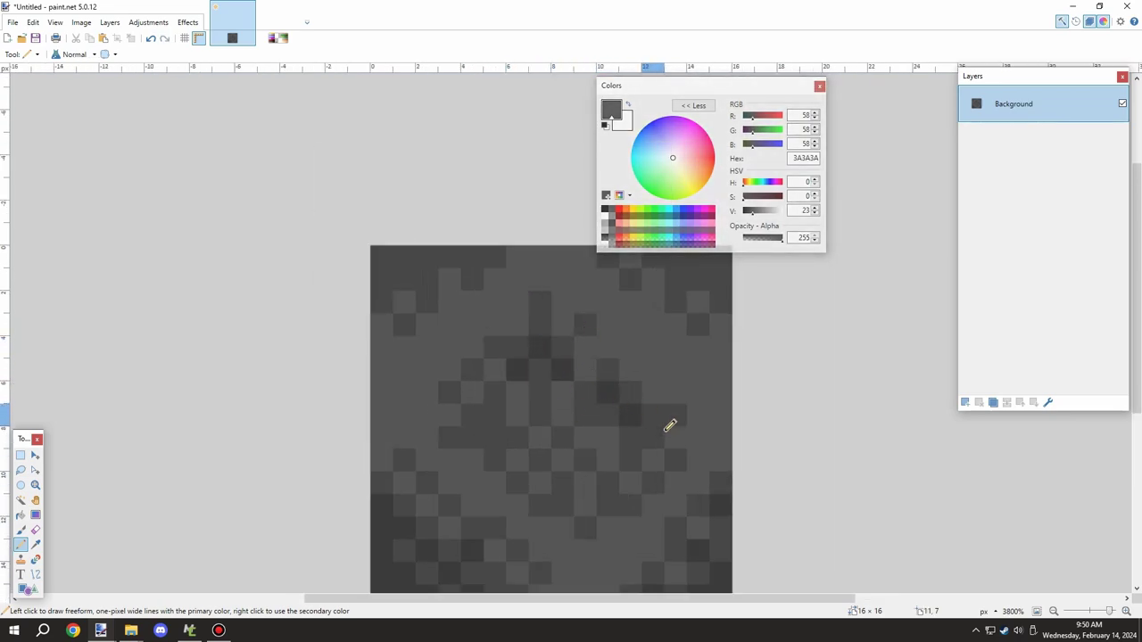
left_click(651, 437)
mouse_move(591, 483)
left_mouse_down()
mouse_move(525, 436)
mouse_move(578, 471)
mouse_move(555, 456)
mouse_move(540, 481)
left_mouse_up()
key("ctrl+z")
left_click(489, 419)
left_click(474, 437)
scroll(535, 370, "up", 2)
scroll(562, 348, "down", 3)
scroll(619, 317, "up", 3)
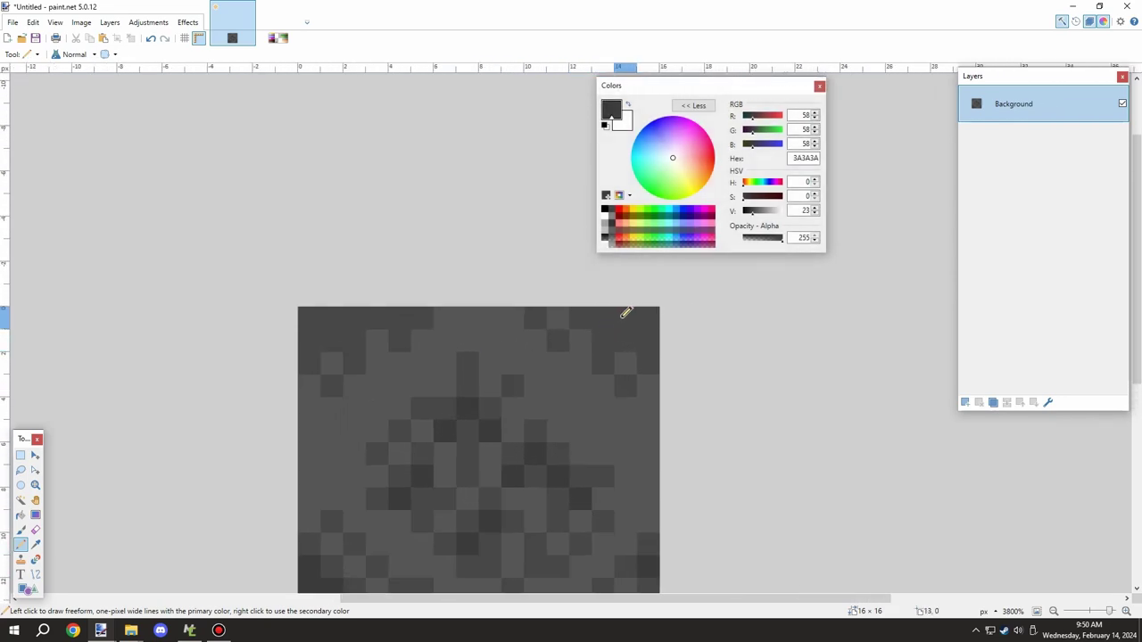
Add 3A3A3A pixels to the upper-right and upper-left corner patches of the texture
left_click(622, 317)
left_click(603, 320)
left_click(649, 343)
scroll(500, 335, "down", 2)
left_click(371, 337)
left_click(349, 339)
left_click(394, 317)
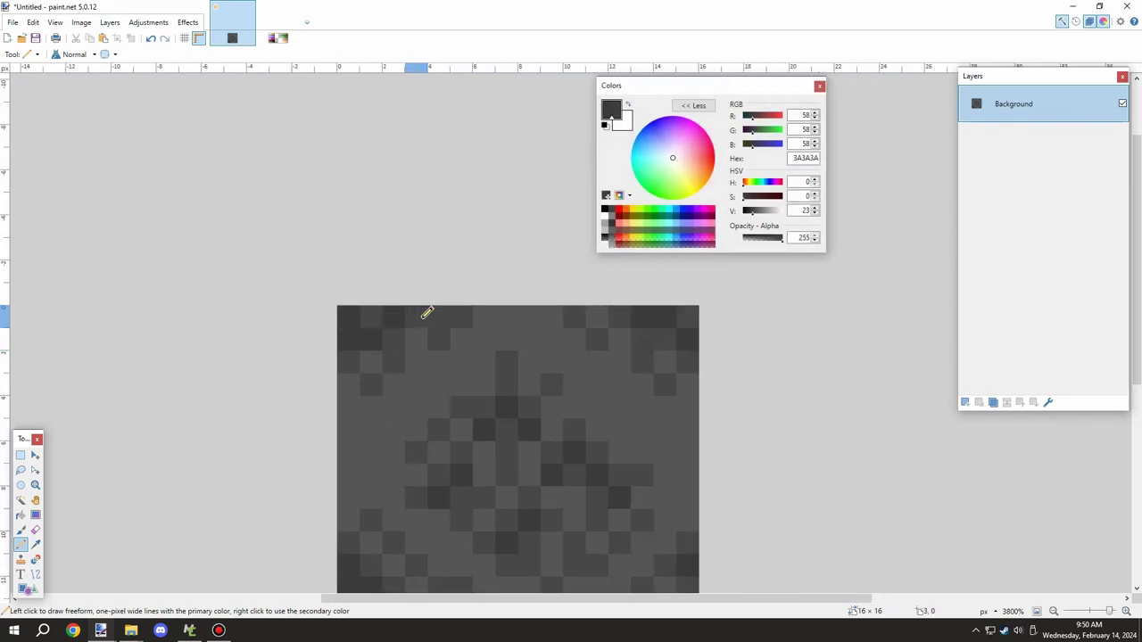
left_click(435, 318)
Sample the texture's base grey and brighten it to 606060 (value 38) as the pencil colour
scroll(443, 325, "down", 5)
scroll(500, 393, "up", 3)
key("k")
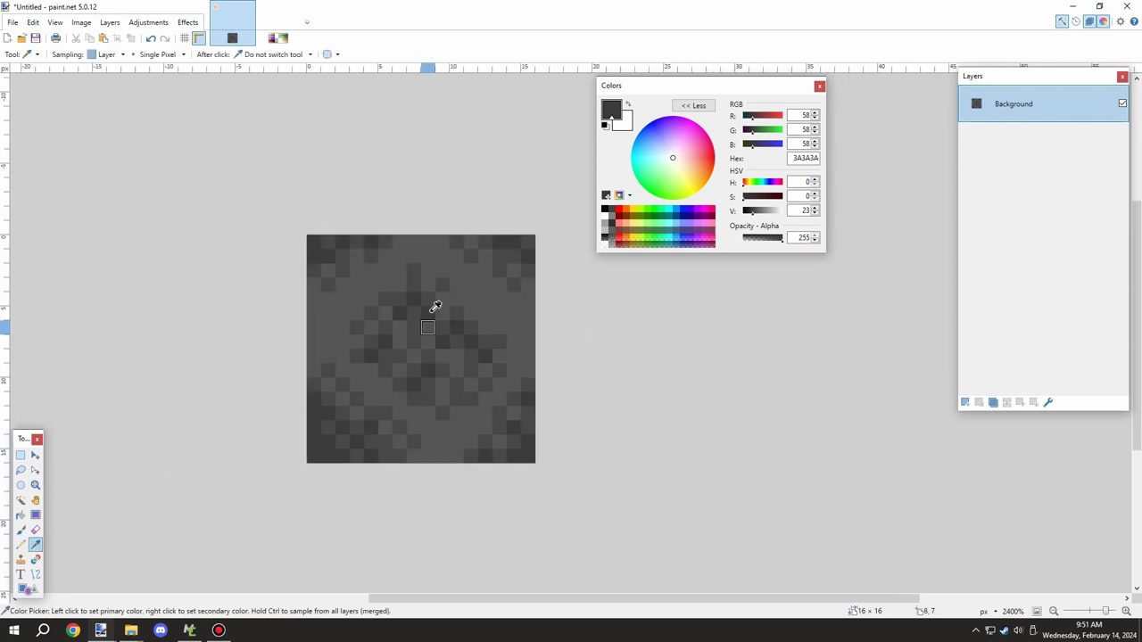
left_click(390, 269)
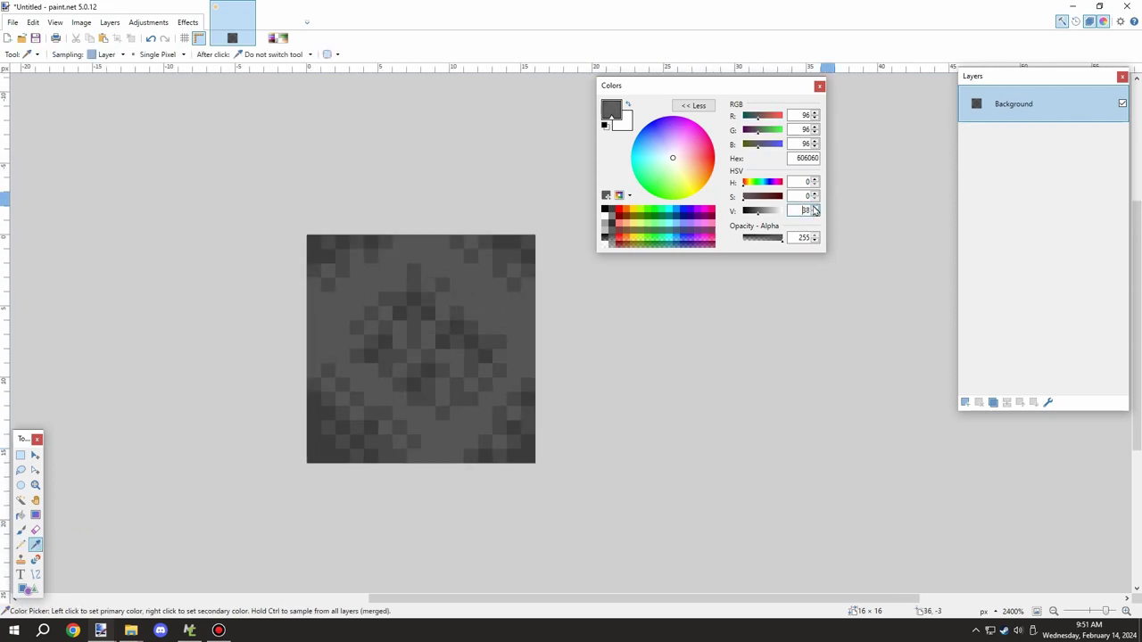
left_click(20, 544)
Scatter single 606060 pixels from the texture's left edge into the area left of centre
scroll(310, 362, "up", 2)
left_click(317, 328)
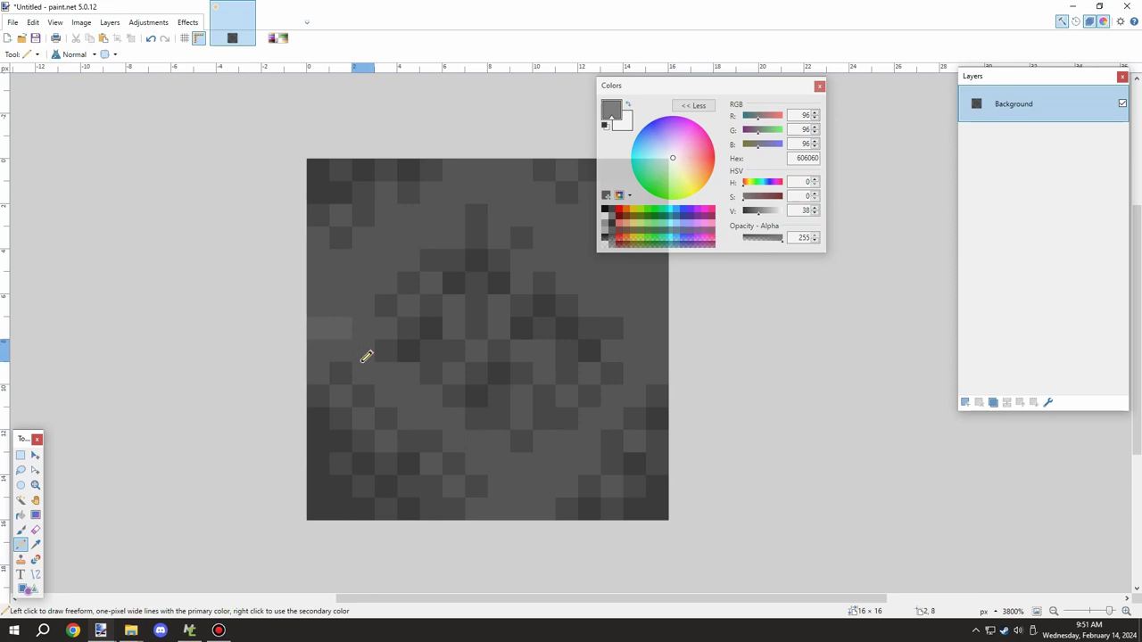
left_click(342, 351)
left_click(385, 374)
left_click(411, 411)
left_click(453, 375)
left_click(453, 328)
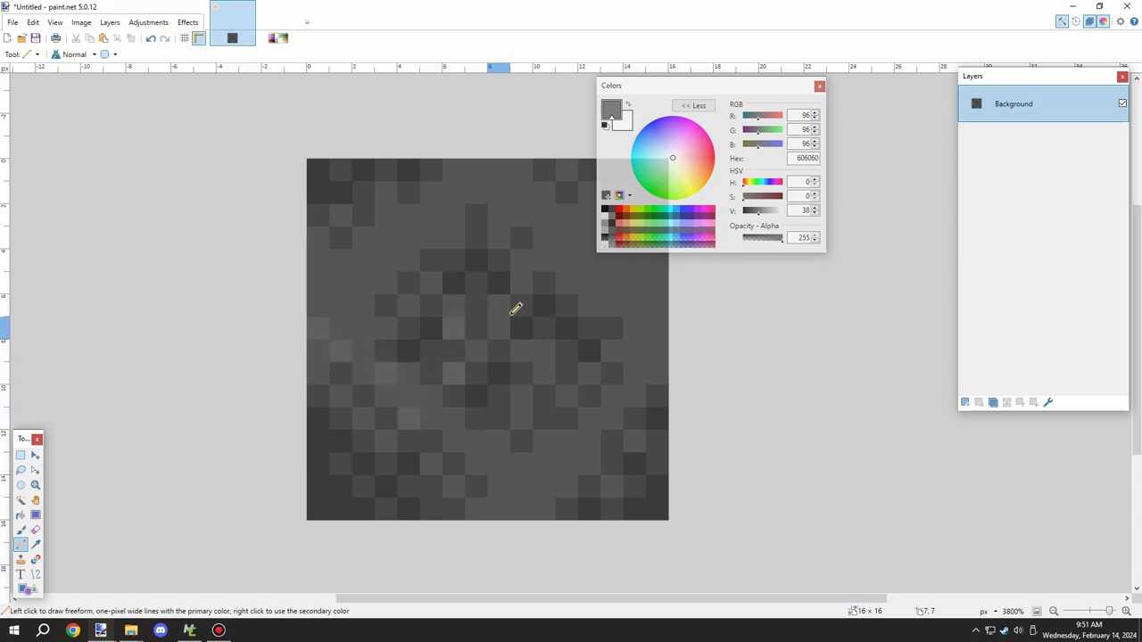
Add scattered 606060 pixels around the dark central patches and just below them
left_click(498, 306)
left_click(544, 351)
left_click(521, 395)
left_click(476, 441)
left_click(431, 397)
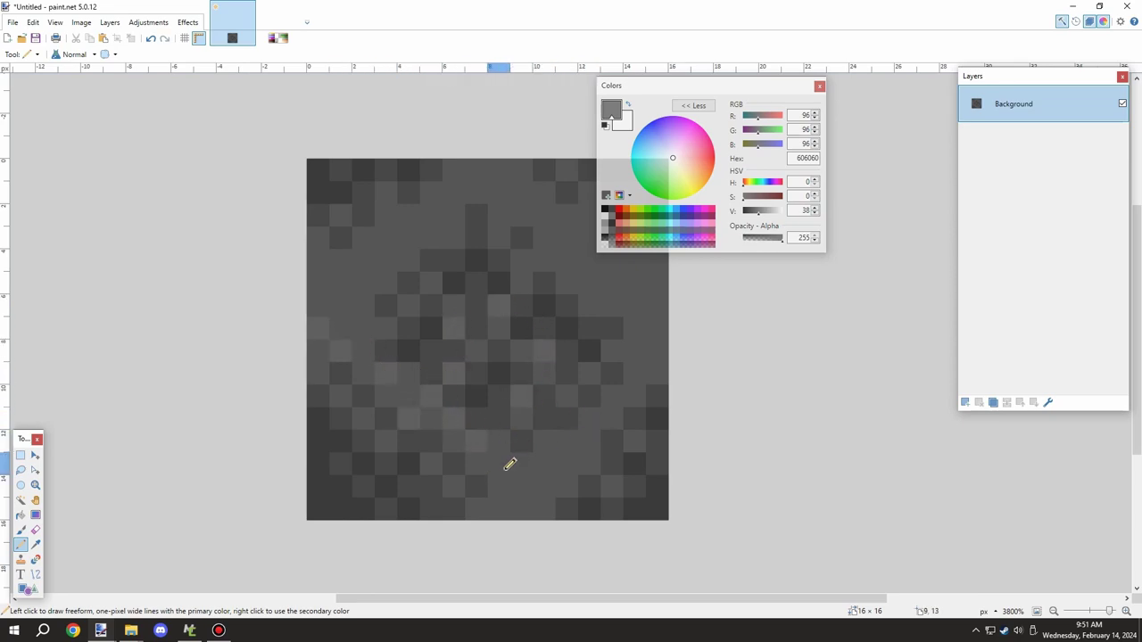
Scatter 606060 pixels along the texture's lower middle edge and up its lower-right side
left_click(499, 462)
left_click(522, 509)
left_click(477, 509)
left_click(567, 486)
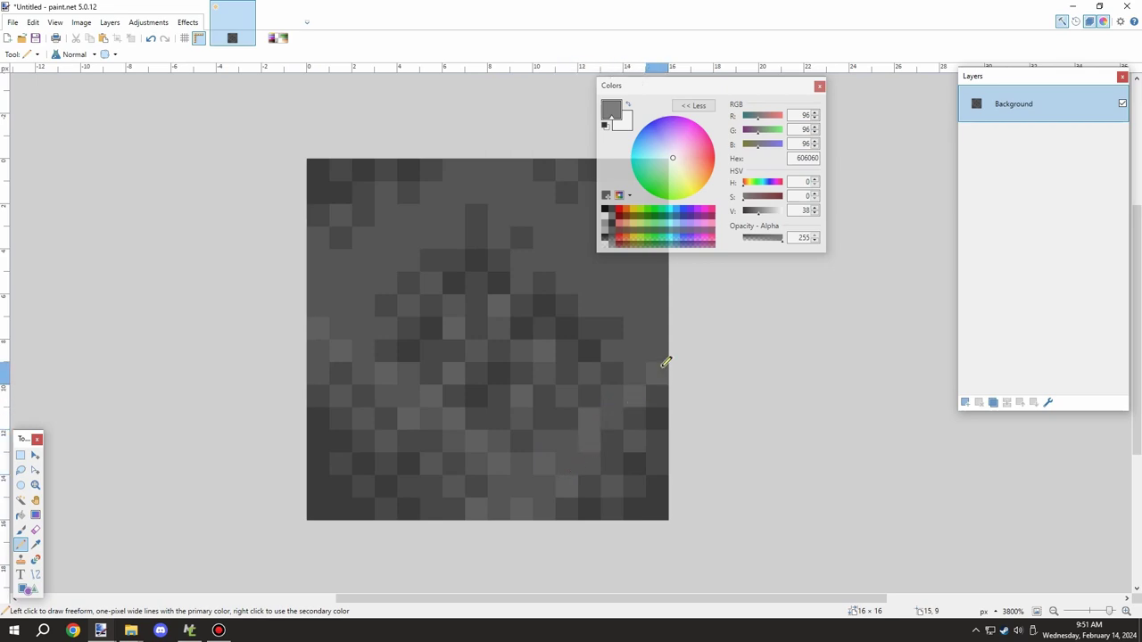
Scatter 606060 pixels across the upper half of the texture, from the right side to the left
scroll(664, 295, "down", 2)
scroll(610, 356, "up", 2)
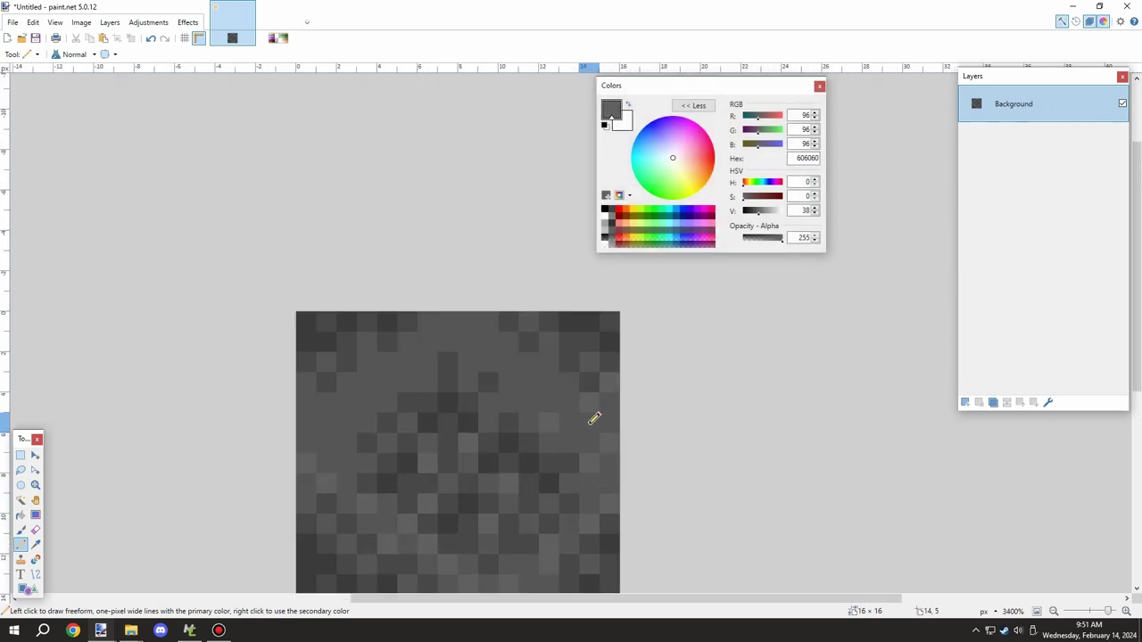
left_click(508, 362)
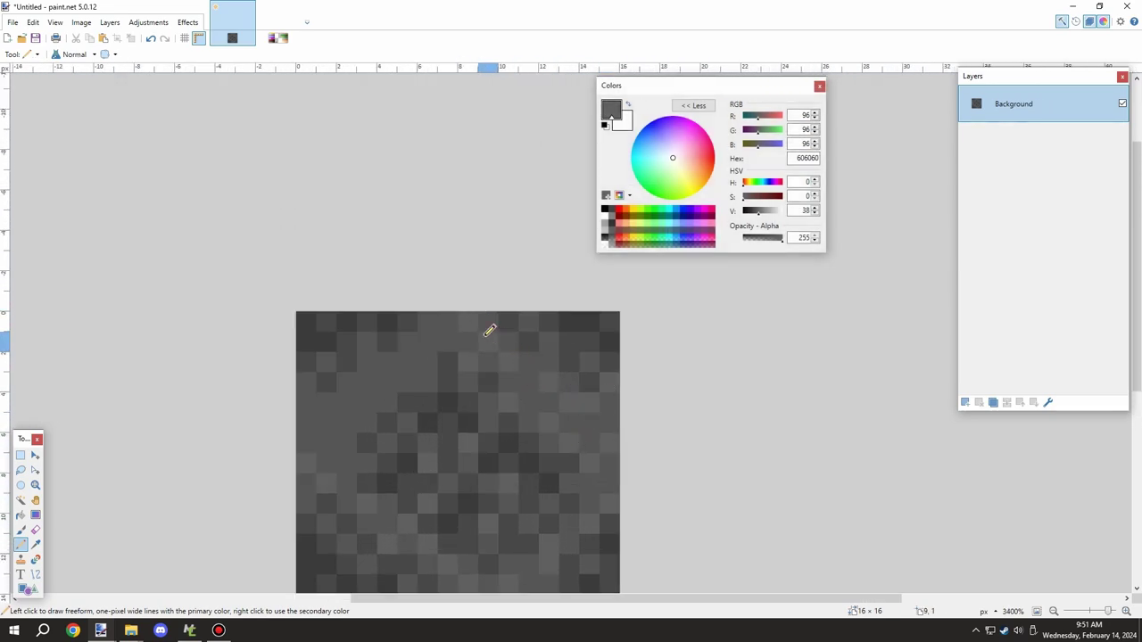
left_click(421, 362)
left_click(387, 382)
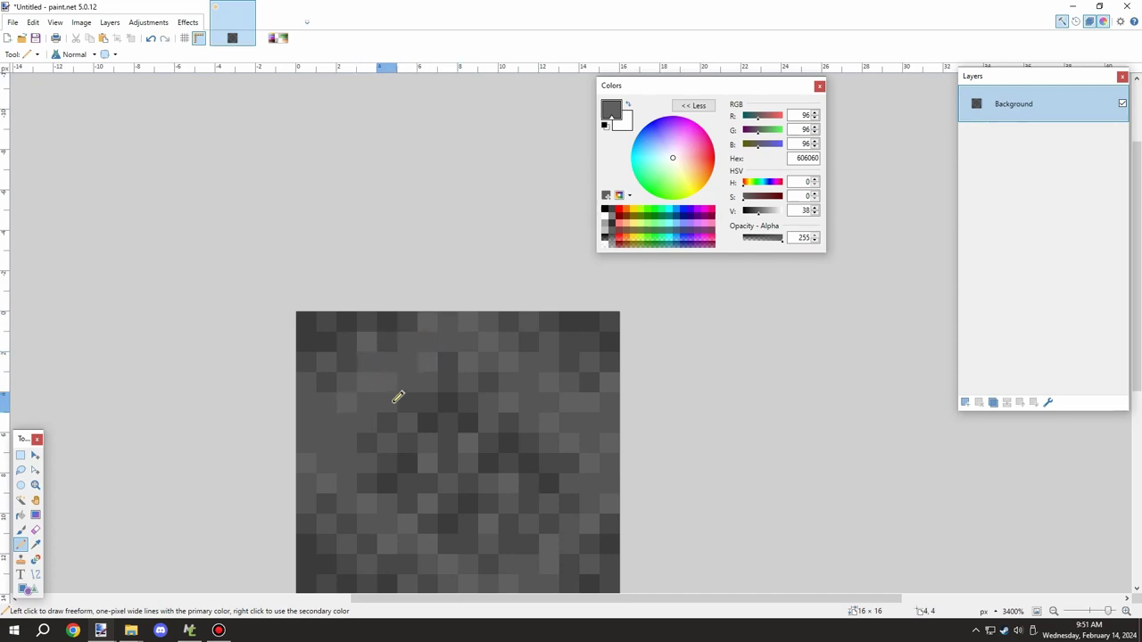
scroll(380, 375, "down", 1)
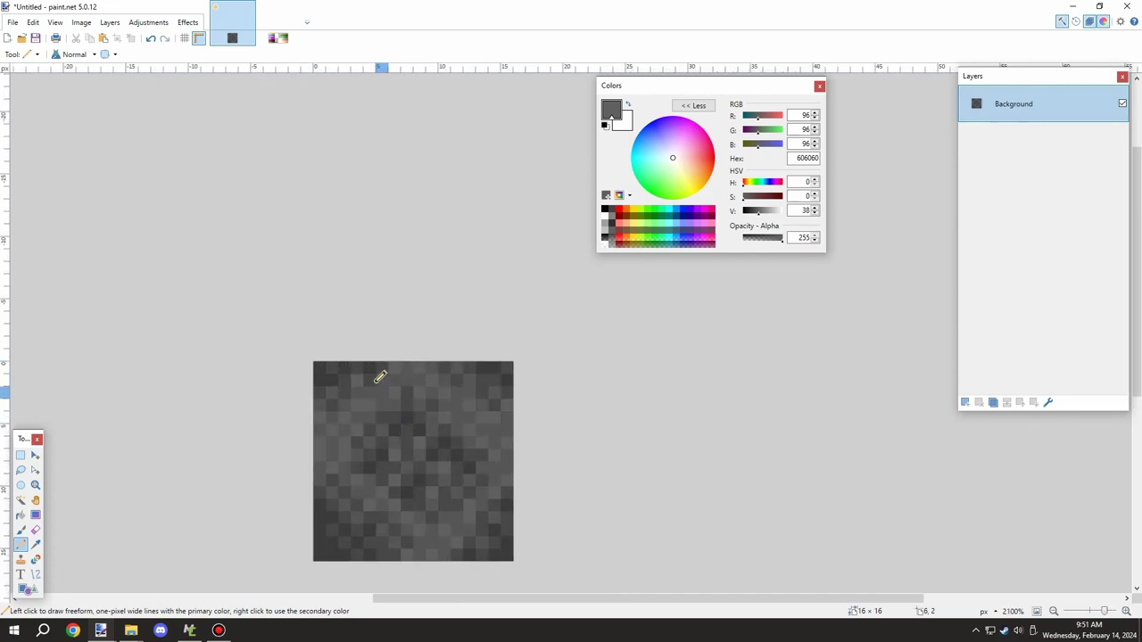
scroll(410, 408, "up", 1)
scroll(421, 364, "down", 1)
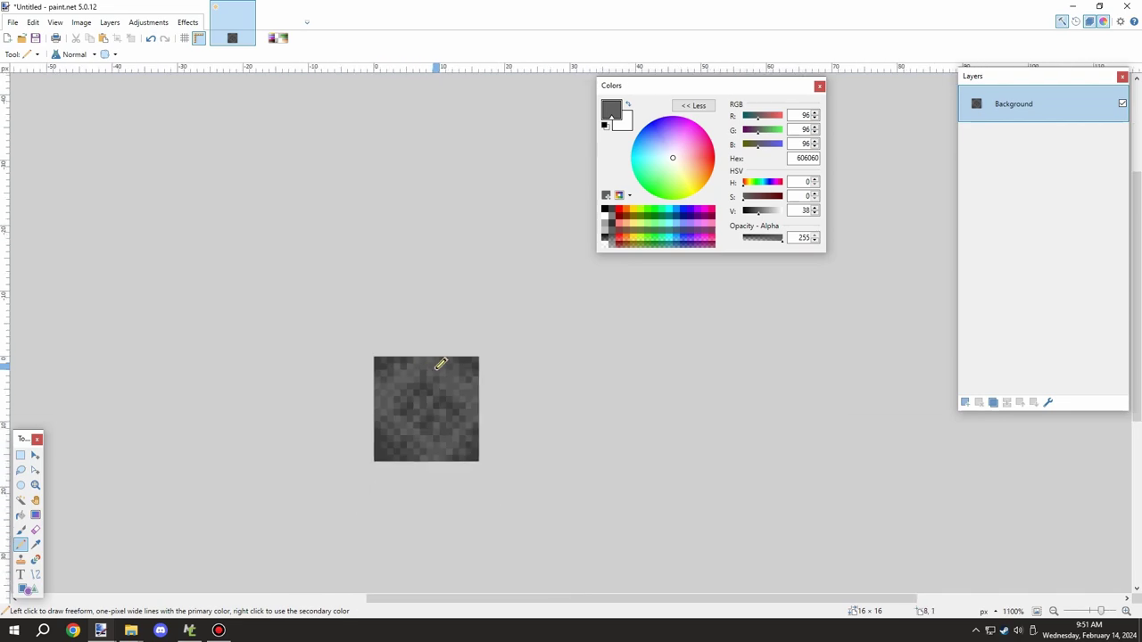
scroll(435, 367, "up", 1)
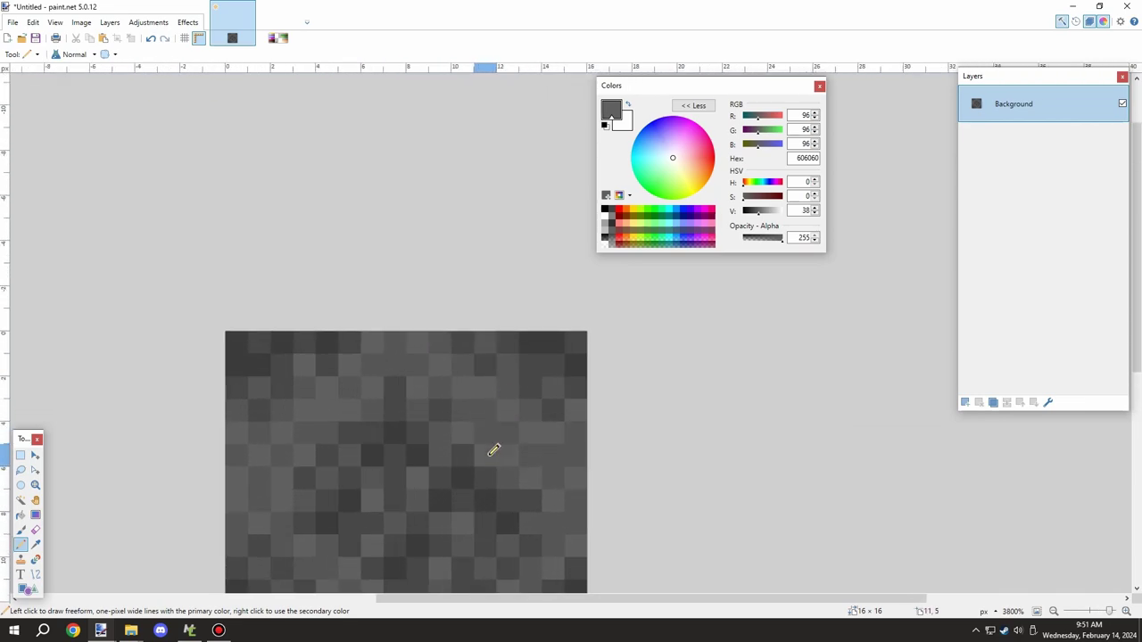
Copy the whole texture and create a new 32 × 32 pixel image for a tiling test
scroll(410, 390, "down", 3)
scroll(454, 438, "up", 1)
scroll(454, 441, "down", 1)
key("ctrl+a")
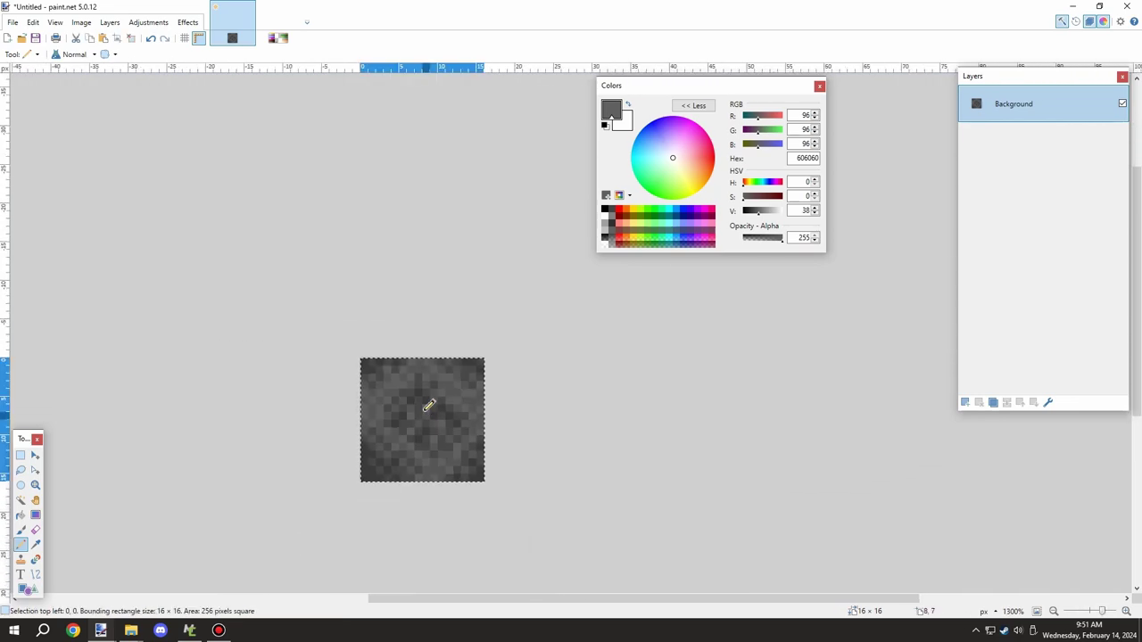
left_click(12, 22)
left_click(31, 43)
key("Tab")
type("32")
key("Return")
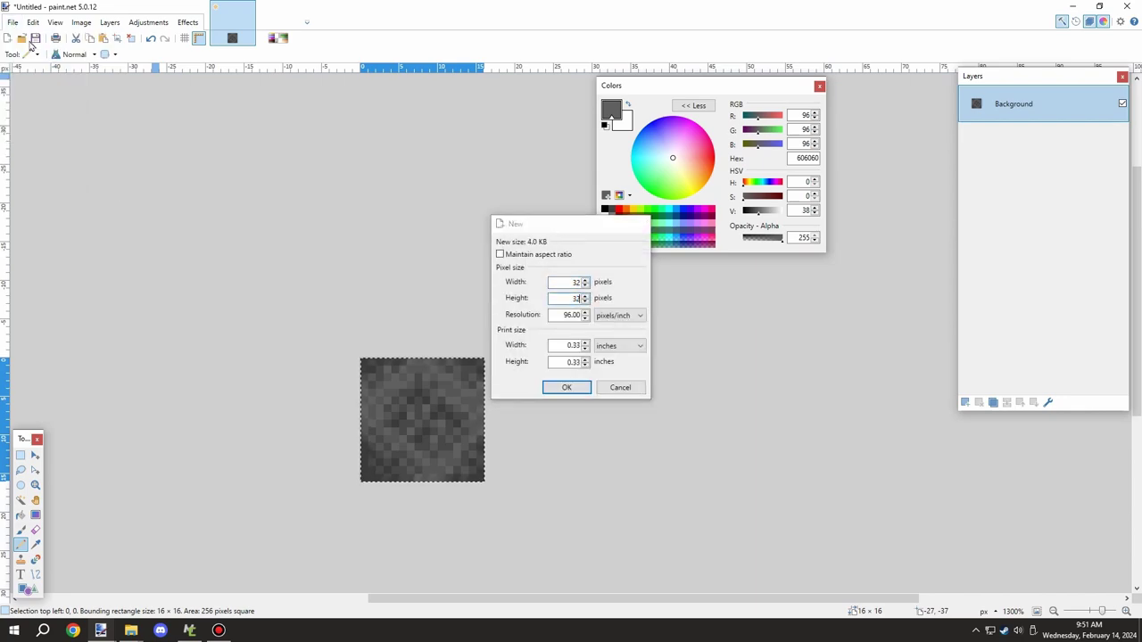
Paste four copies of the texture into the 32 × 32 image, one in each quadrant
scroll(588, 326, "up", 8)
key("ctrl+v")
key("ctrl+v")
left_click_drag(399, 306, 529, 431)
key("ctrl+v")
key("ctrl+v")
key("ctrl+d")
Examine how the four tiles join and close the 32 × 32 test image without saving it
scroll(474, 362, "down", 8)
scroll(525, 372, "up", 13)
scroll(358, 486, "down", 5)
scroll(441, 339, "up", 3)
scroll(453, 373, "down", 3)
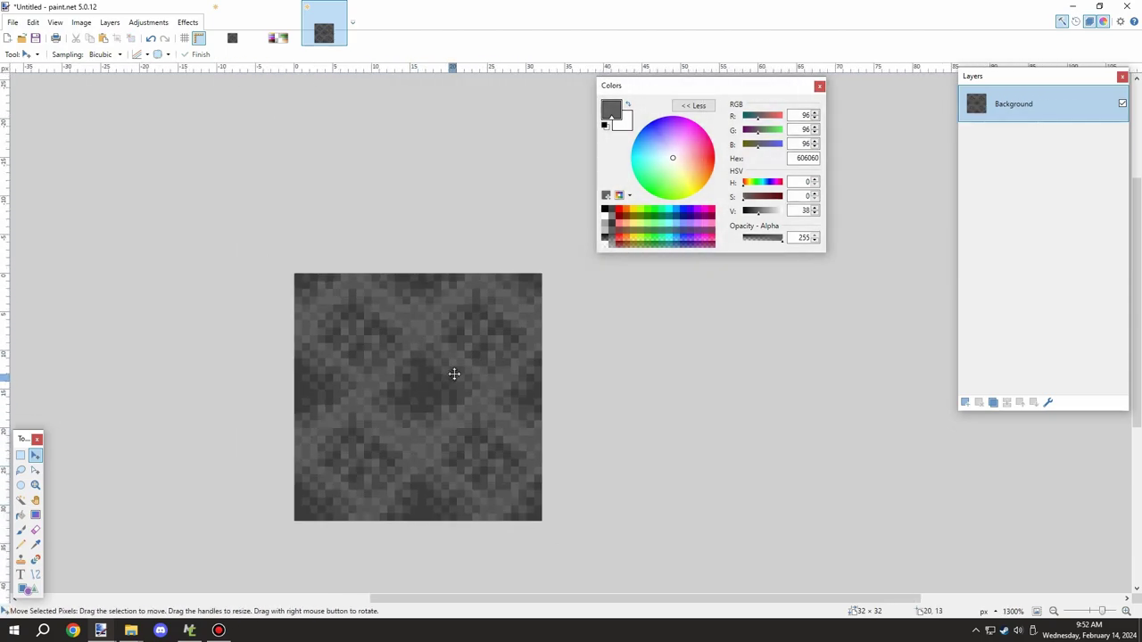
left_click(339, 7)
left_click(515, 361)
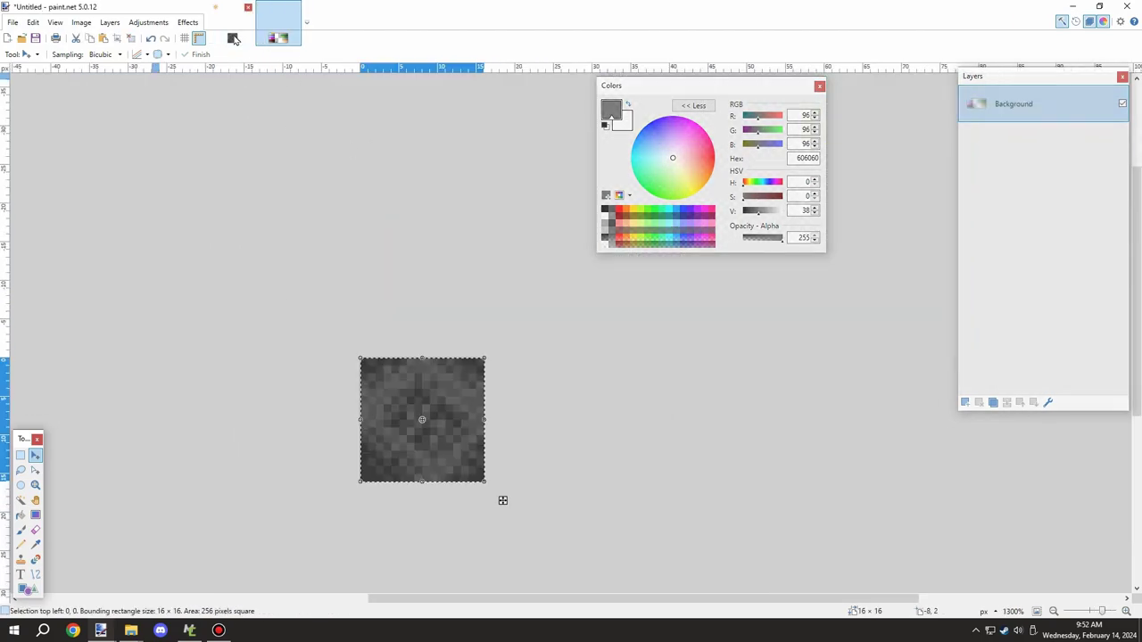
Deselect the 16 × 16 texture and save it as moss.png on the desktop
scroll(502, 500, "down", 3)
scroll(525, 466, "up", 5)
key("ctrl+d")
left_click(12, 22)
left_click(20, 114)
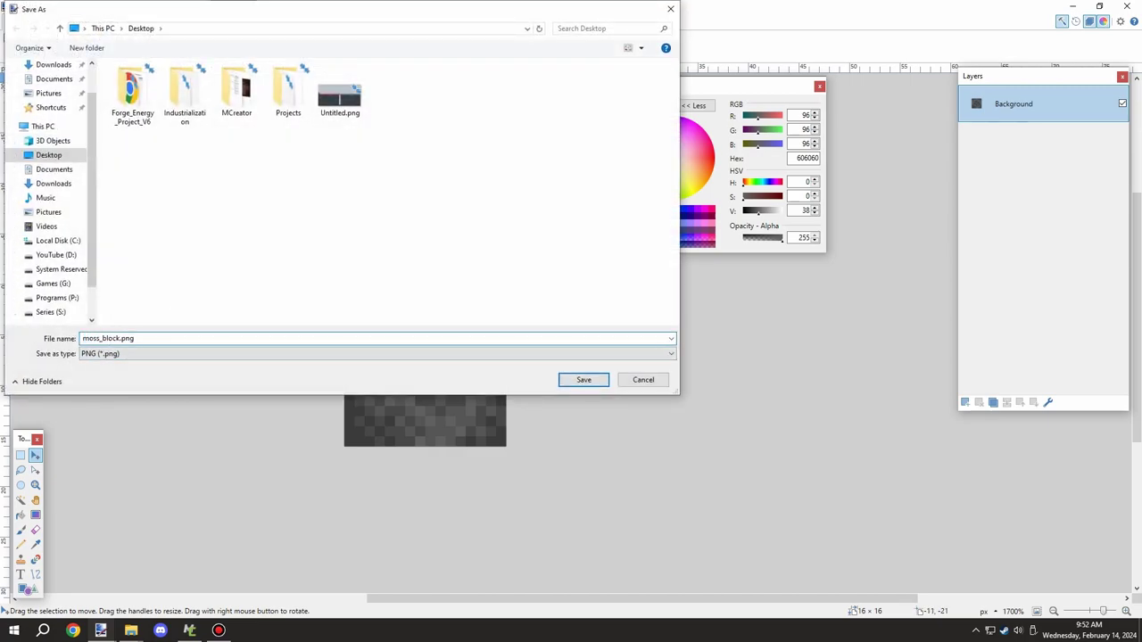
key("BackSpace")
left_click(598, 384)
left_click(768, 399)
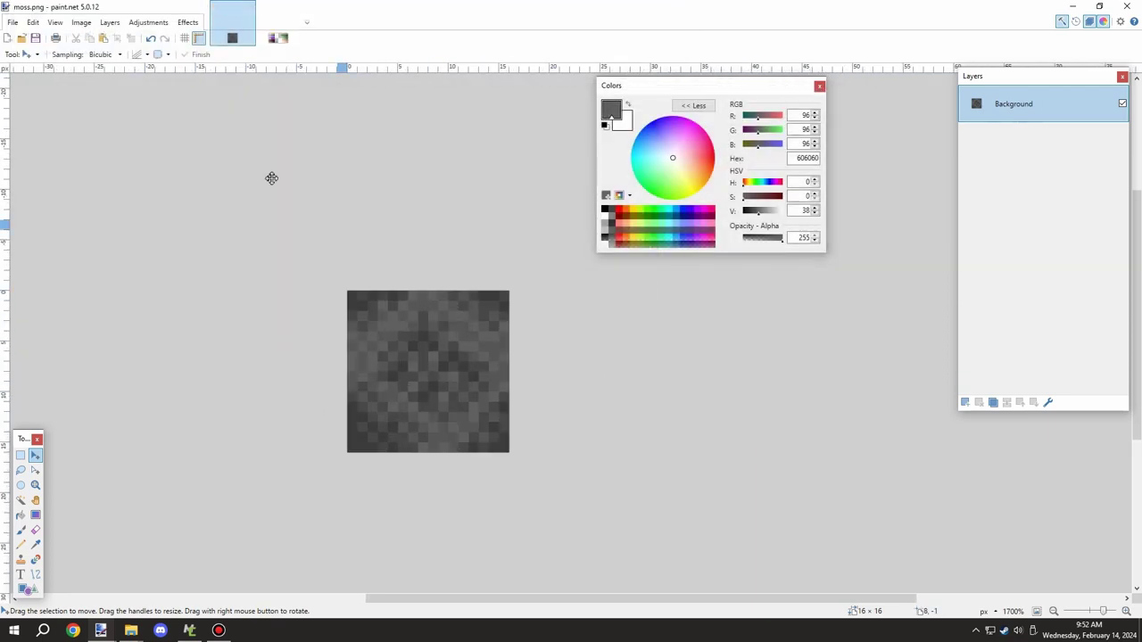
Create a new 16 × 16 pixel image and erase its background to full transparency
left_click(15, 25)
left_click(14, 34)
type("16")
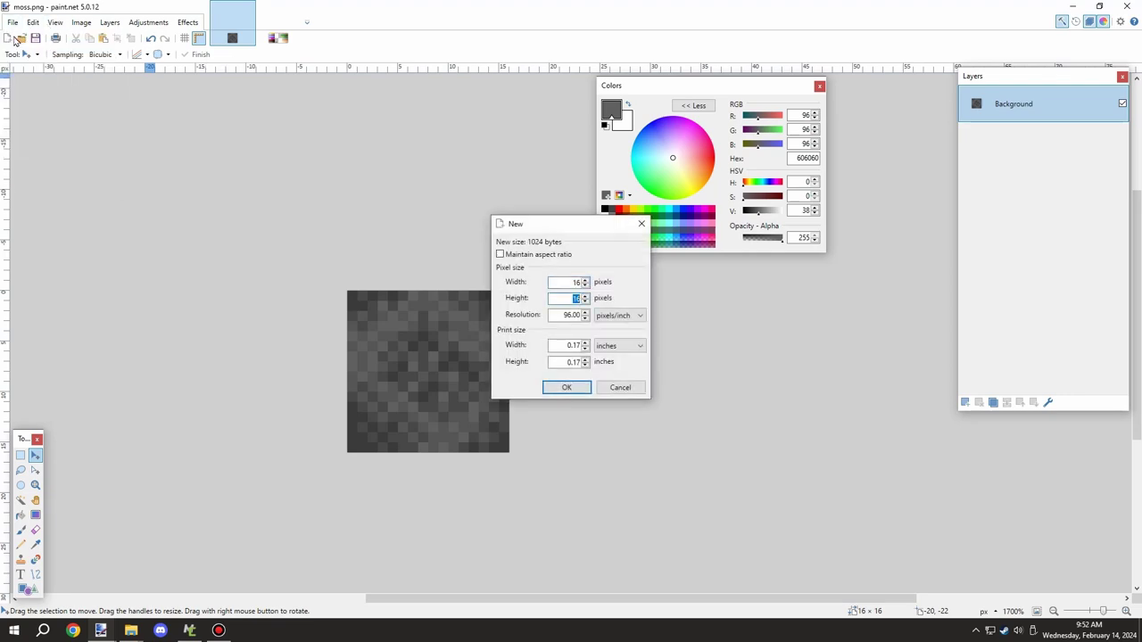
key("Return")
scroll(593, 341, "up", 8)
key("ctrl+a")
key("Delete")
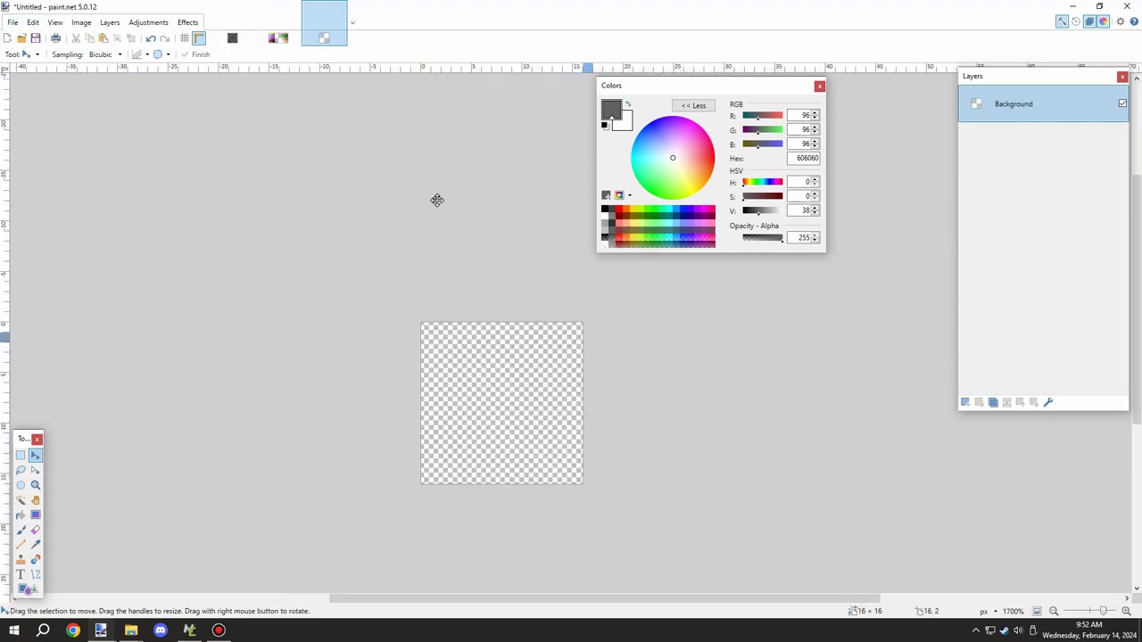
Sample the 555555 grey from the moss texture and return to the transparent image
left_click(239, 34)
scroll(450, 359, "up", 1)
left_click(36, 544)
scroll(433, 382, "up", 2)
left_click(311, 383)
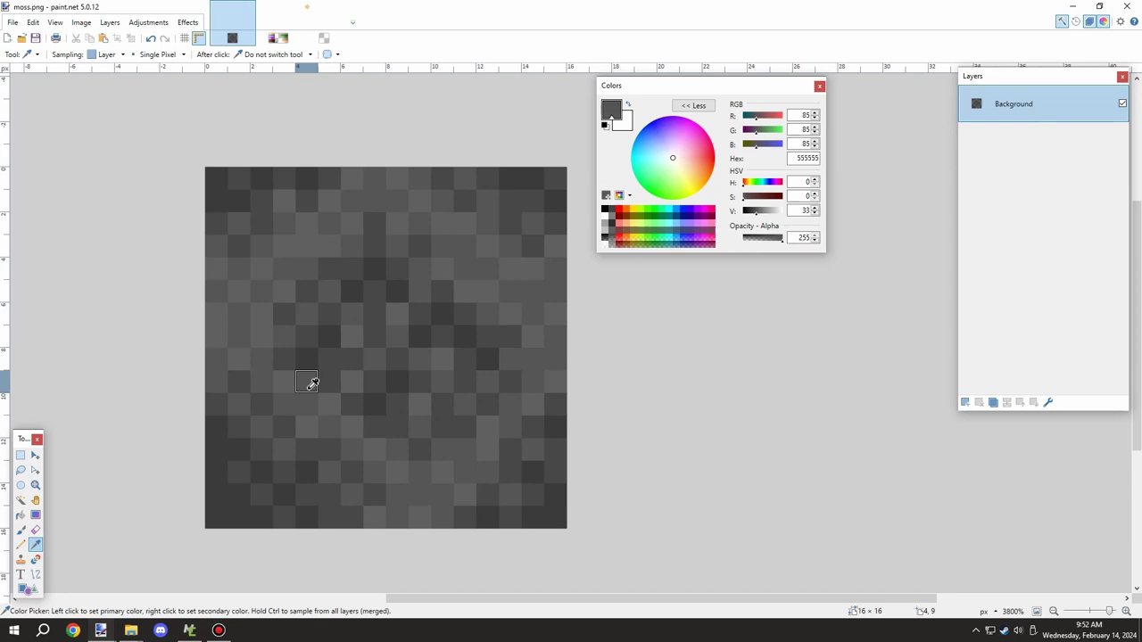
key("ctrl+Tab")
scroll(491, 333, "up", 2)
key("ctrl+Tab")
key("ctrl+Tab")
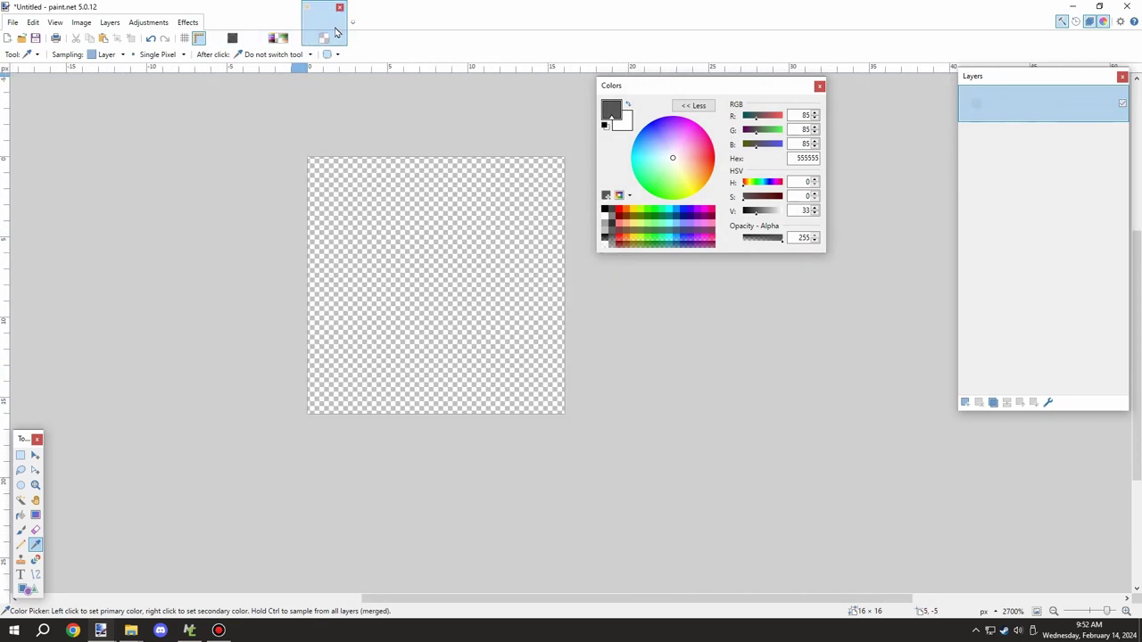
Draw two winding vertical 555555 strands from top to bottom, at the left and middle of the canvas
scroll(448, 280, "up", 2)
left_click(21, 544)
left_click_drag(377, 509, 457, 379)
key("ctrl+z")
mouse_move(308, 170)
left_mouse_down()
mouse_move(259, 426)
mouse_move(310, 513)
left_mouse_up()
mouse_move(388, 161)
left_mouse_down()
mouse_move(384, 299)
mouse_move(445, 499)
mouse_move(396, 194)
mouse_move(406, 455)
mouse_move(395, 507)
left_mouse_up()
key("ctrl+z")
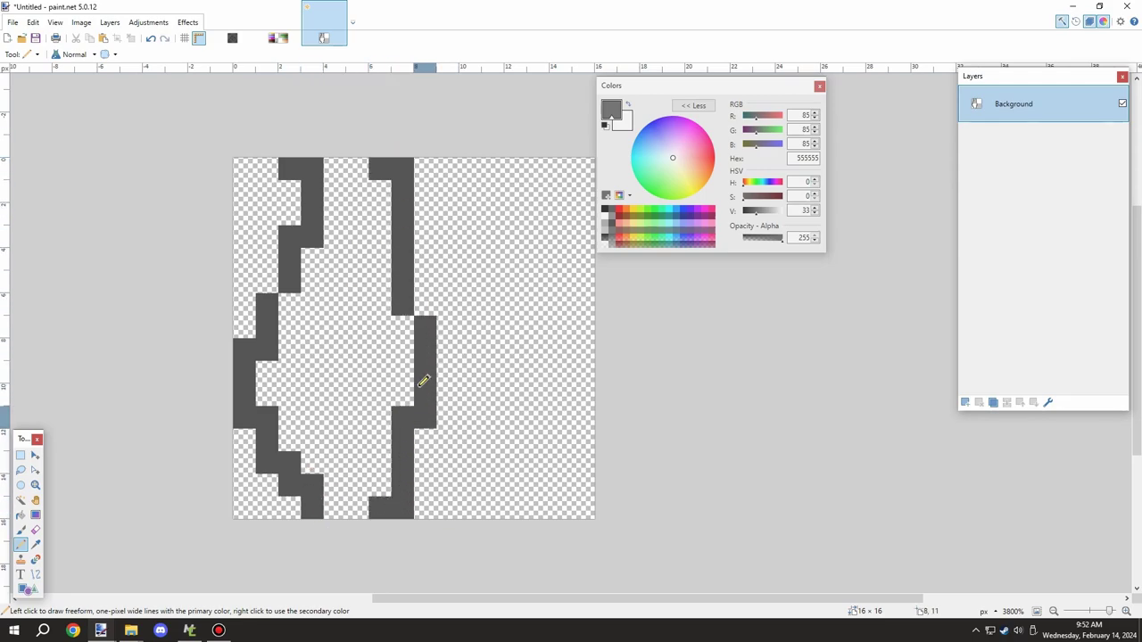
Draw a third winding 555555 strand down the right side of the canvas
mouse_move(490, 168)
left_mouse_down()
mouse_move(540, 353)
mouse_move(527, 463)
mouse_move(542, 509)
left_mouse_up()
key("ctrl+z")
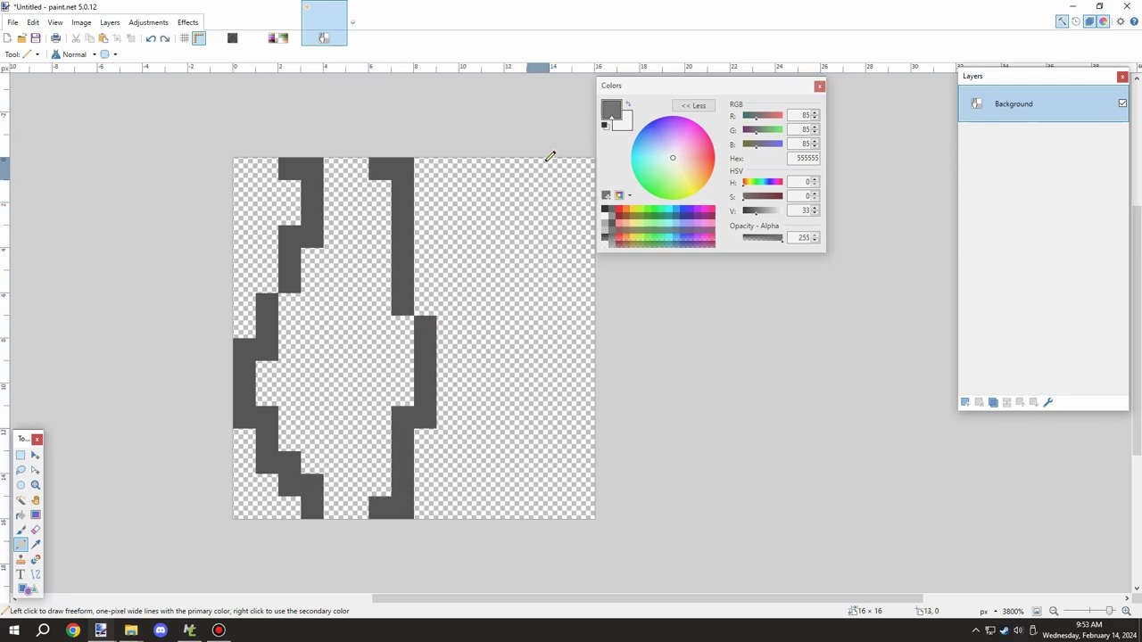
mouse_move(544, 165)
left_mouse_down()
mouse_move(496, 268)
mouse_move(570, 372)
mouse_move(527, 421)
mouse_move(532, 512)
mouse_move(474, 403)
mouse_move(511, 342)
mouse_move(476, 233)
mouse_move(479, 186)
left_mouse_up()
key("ctrl+z")
scroll(191, 424, "down", 1)
scroll(465, 300, "up", 2)
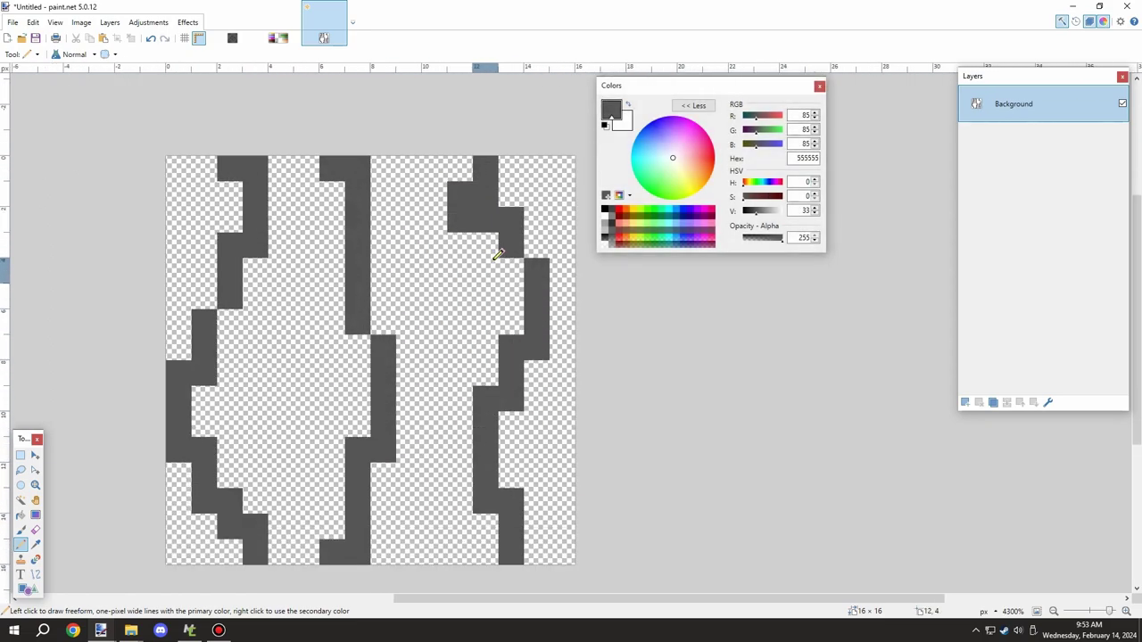
Thicken the right strand's bends with extra 555555 pixels and widen its top and bottom ends to two pixels
mouse_move(486, 245)
left_mouse_down()
mouse_move(523, 331)
mouse_move(490, 380)
left_mouse_up()
left_click(485, 381)
left_click(518, 476)
left_click(530, 550)
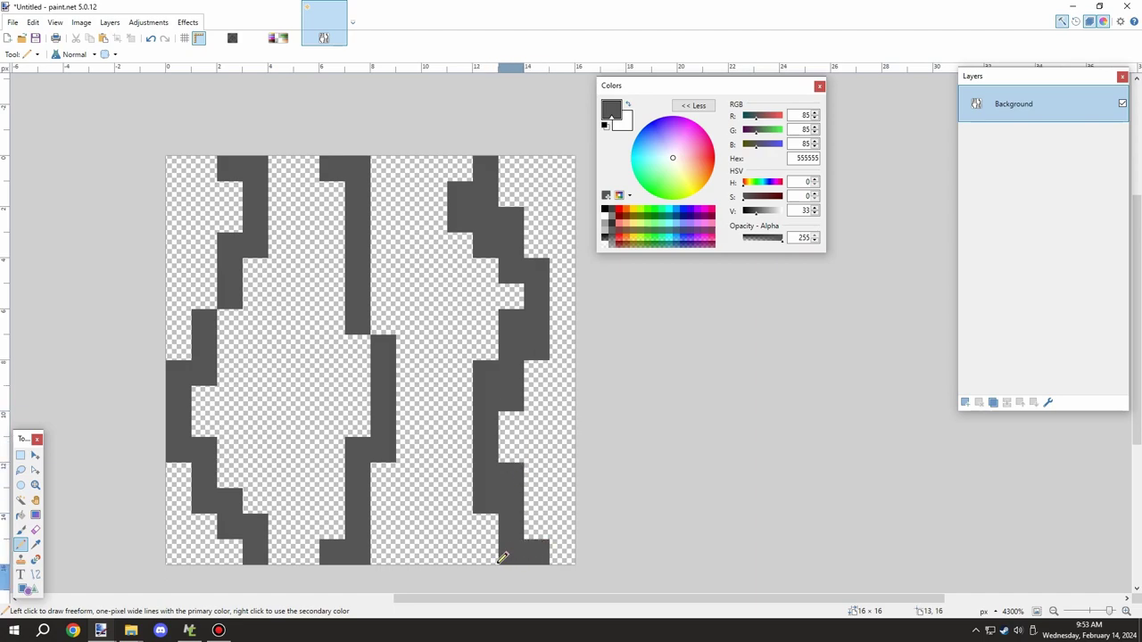
key("ctrl+z")
left_click(490, 554)
left_click(513, 165)
scroll(408, 467, "down", 1)
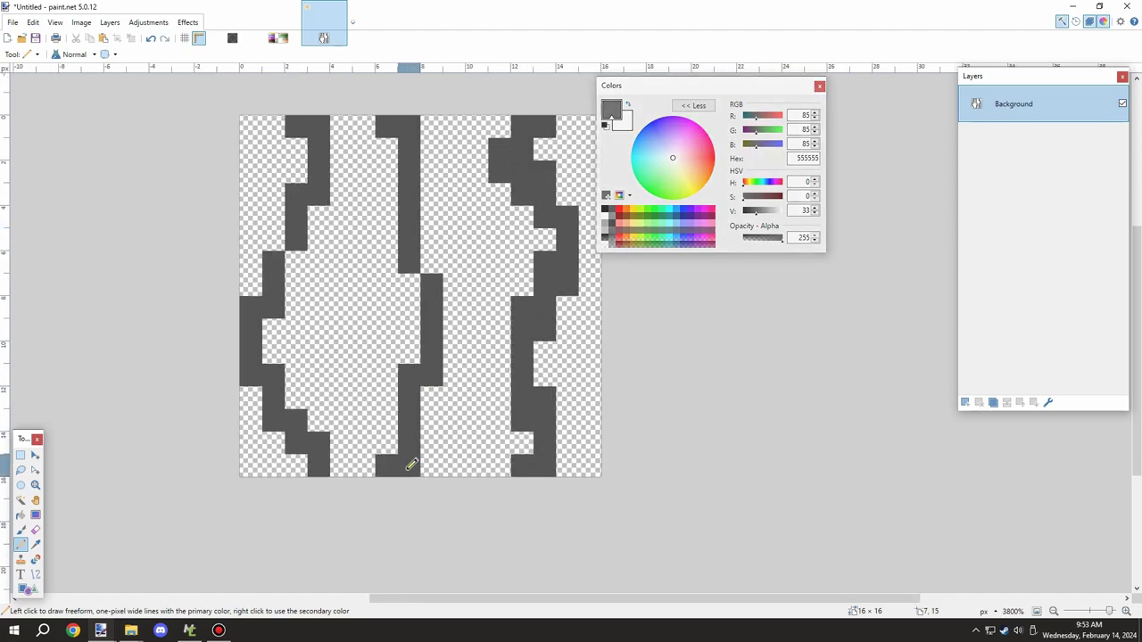
Thicken the middle strand along its bends with additional 555555 pixels
mouse_move(392, 444)
left_mouse_down()
mouse_move(435, 396)
mouse_move(426, 249)
left_mouse_up()
left_click_drag(396, 198, 395, 130)
key("ctrl+z")
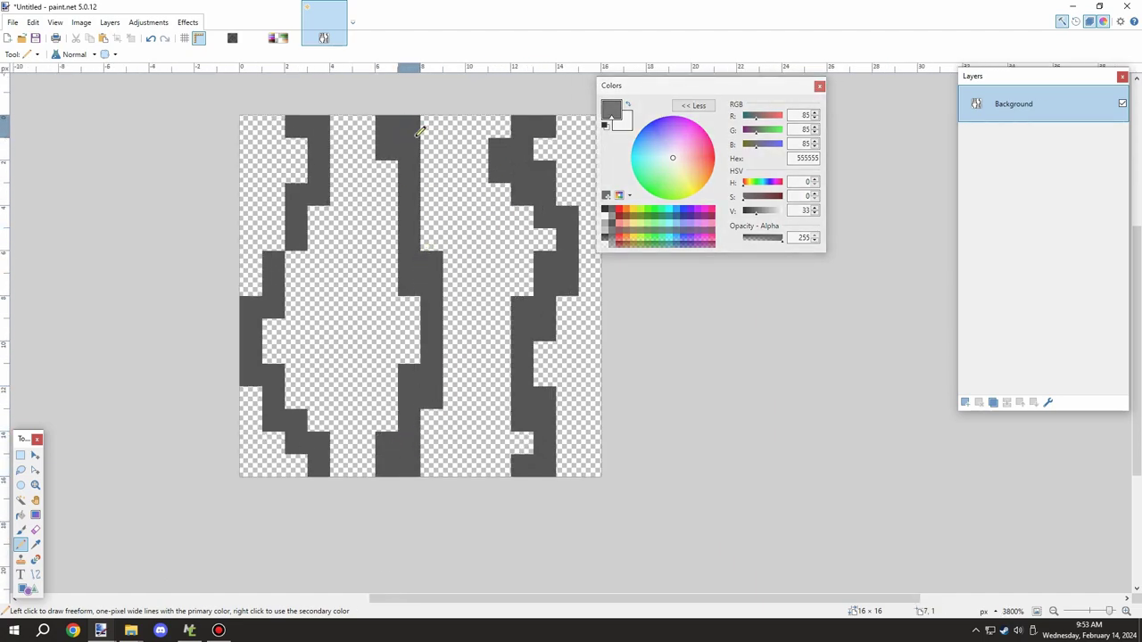
Widen the middle strand's top and bottom ends to three pixels so they match when tiled
scroll(417, 134, "up", 1)
key("ctrl+z")
left_click(439, 98)
left_click_drag(447, 204, 447, 248)
key("ctrl+z")
left_click(399, 131)
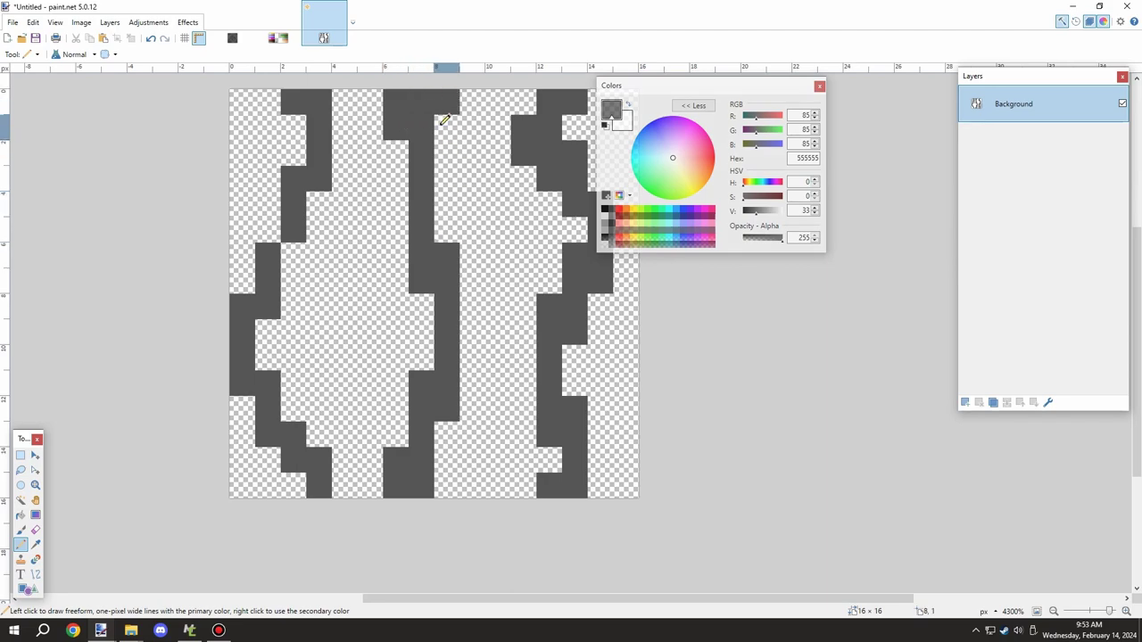
key("ctrl+z")
left_click(451, 128)
scroll(454, 127, "down", 1)
left_click(447, 443)
Thicken the upper and middle sections of the left strand with 555555 pixels
scroll(437, 391, "down", 1)
left_click_drag(357, 325, 345, 345)
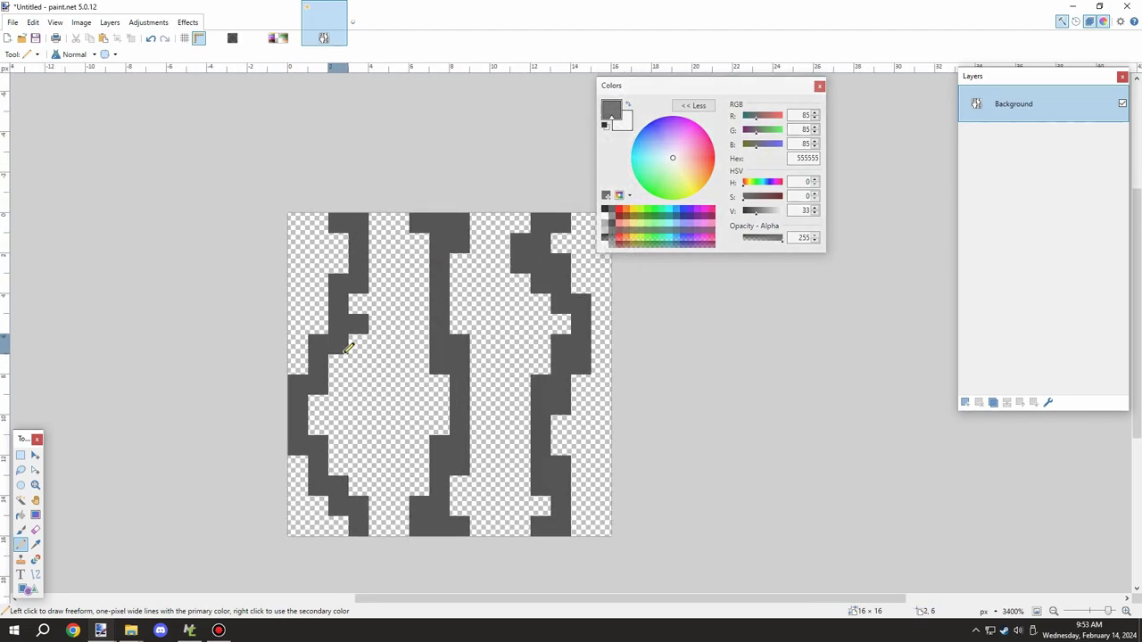
left_click(320, 421)
mouse_move(318, 406)
left_mouse_down()
mouse_move(345, 361)
mouse_move(357, 299)
left_mouse_up()
left_click_drag(379, 223, 382, 258)
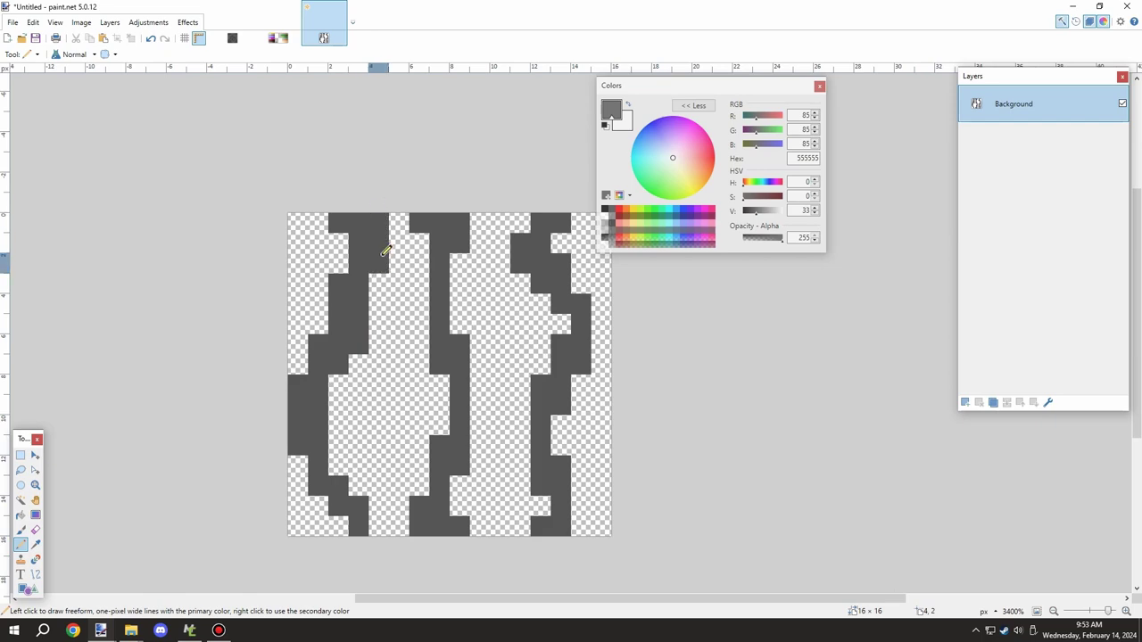
Thicken the left strand's lower bend and widen its bottom end to two pixels
left_click_drag(375, 486, 334, 459)
left_click_drag(379, 528, 377, 506)
key("ctrl+z")
left_click(340, 532)
left_click(324, 529)
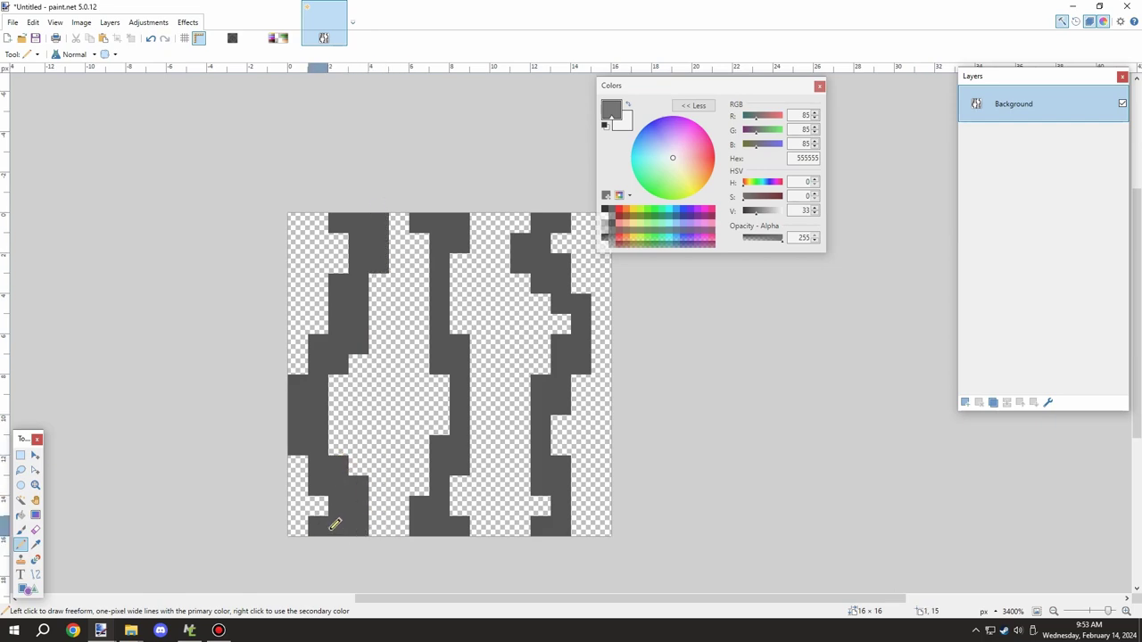
key("ctrl+z")
Widen the middle strand on the left of its upper section and the right of its central bend
scroll(374, 446, "down", 4)
scroll(383, 343, "up", 2)
scroll(403, 352, "down", 3)
scroll(432, 366, "up", 2)
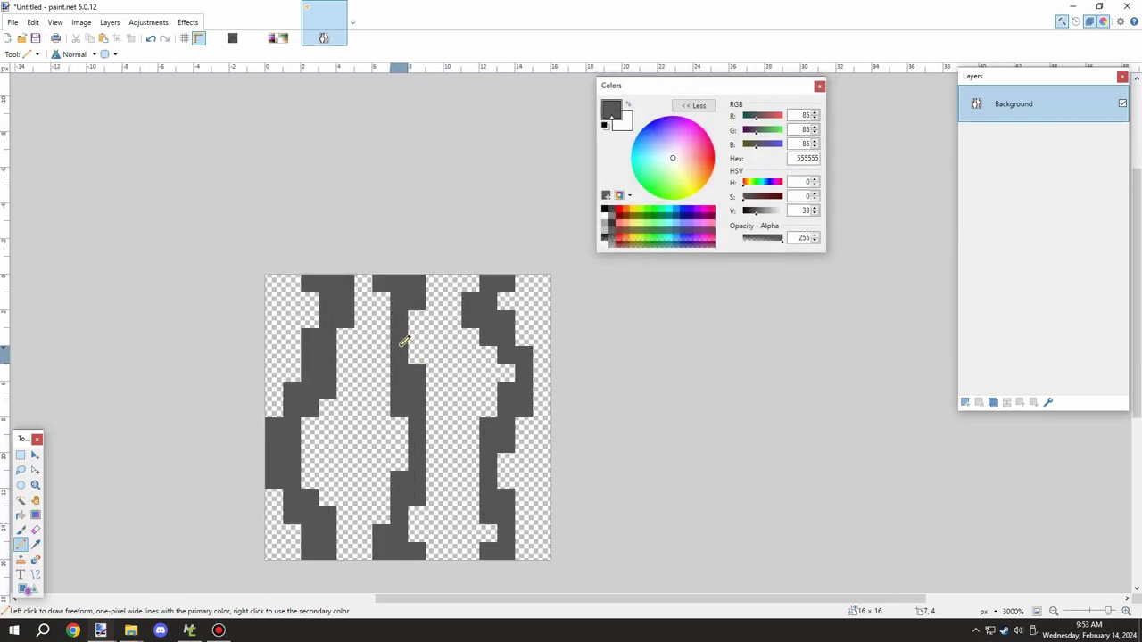
left_click(381, 354)
left_click(383, 319)
scroll(423, 428, "up", 2)
left_click_drag(436, 399, 436, 446)
scroll(428, 497, "down", 4)
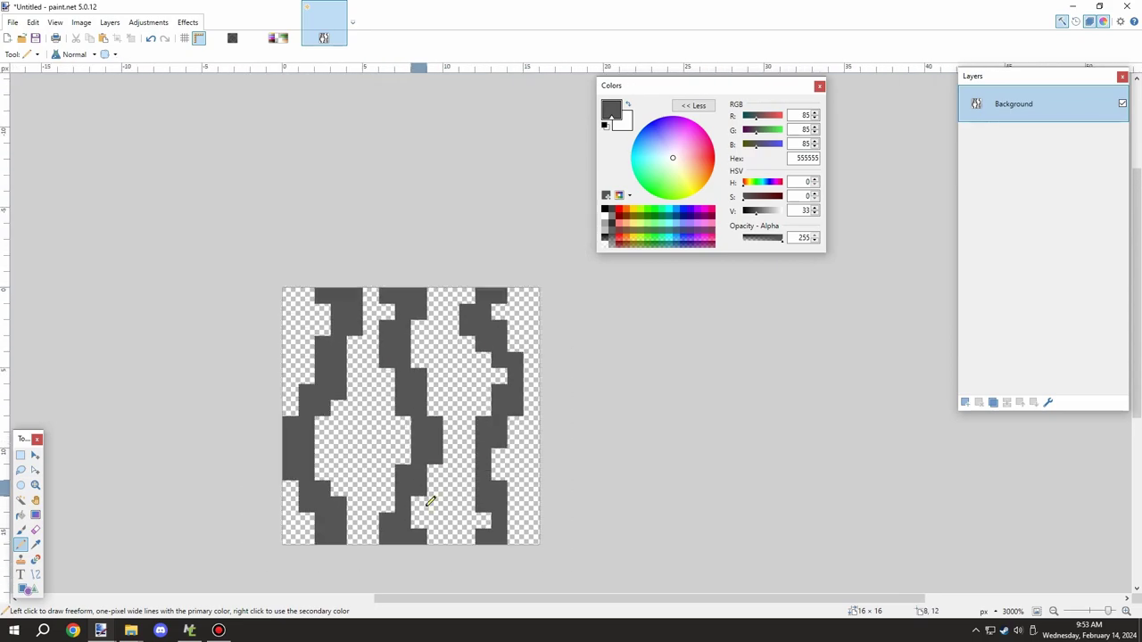
Widen the right strand's lower bend with 555555 pixels on its left side
scroll(446, 459, "up", 2)
scroll(480, 459, "up", 1)
left_click_drag(455, 506, 456, 542)
scroll(513, 562, "down", 1)
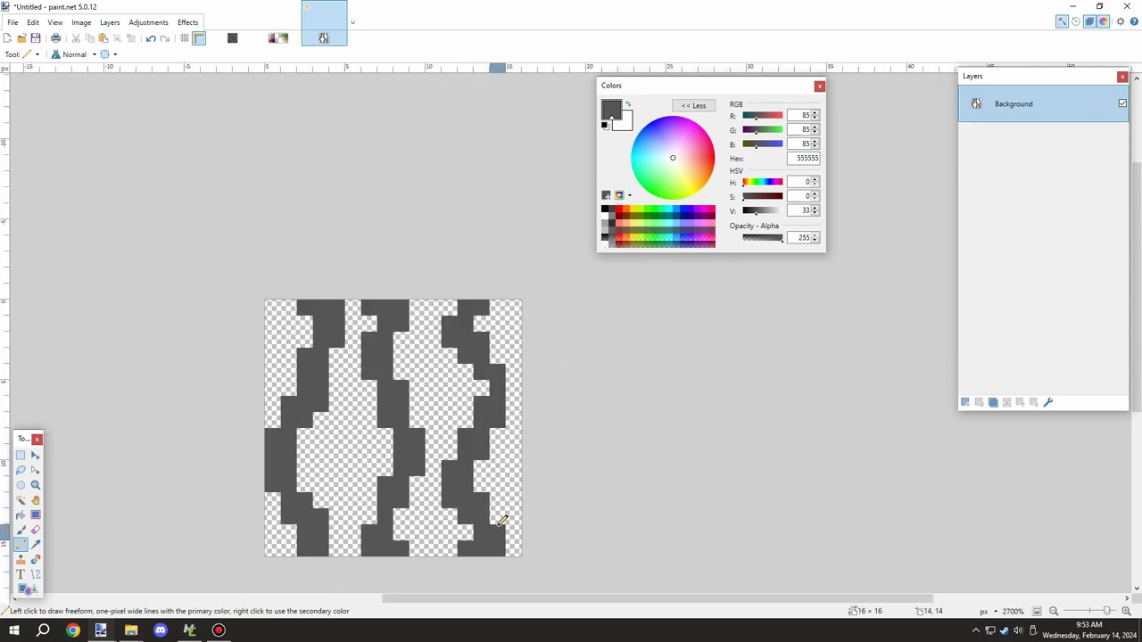
Widen the right strand's bottom end and top end with 555555 pixels on their right side
scroll(495, 525, "down", 4)
scroll(489, 519, "up", 2)
left_click(503, 526)
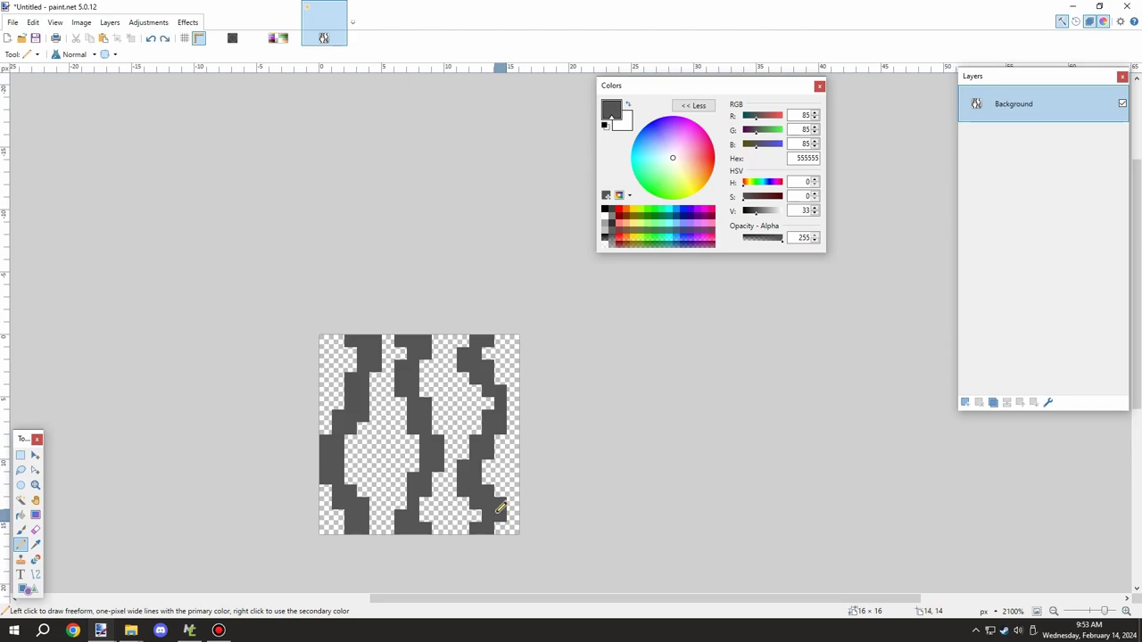
scroll(501, 508, "down", 2)
scroll(509, 472, "up", 2)
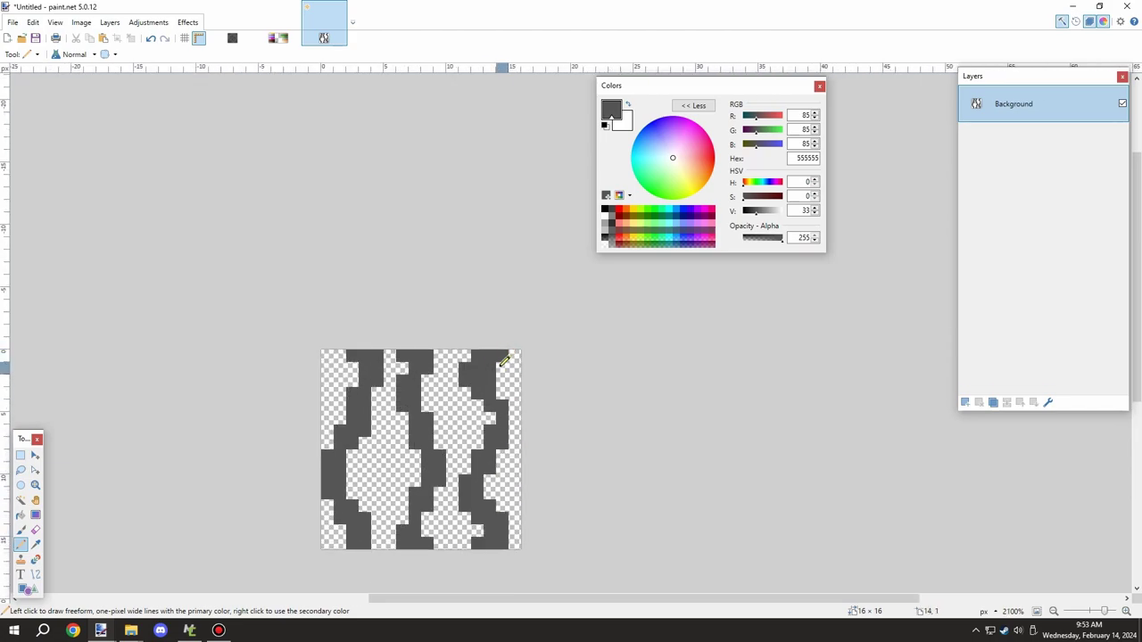
left_click(501, 367)
scroll(499, 370, "up", 2)
scroll(505, 367, "down", 5)
scroll(509, 386, "up", 3)
scroll(497, 370, "down", 4)
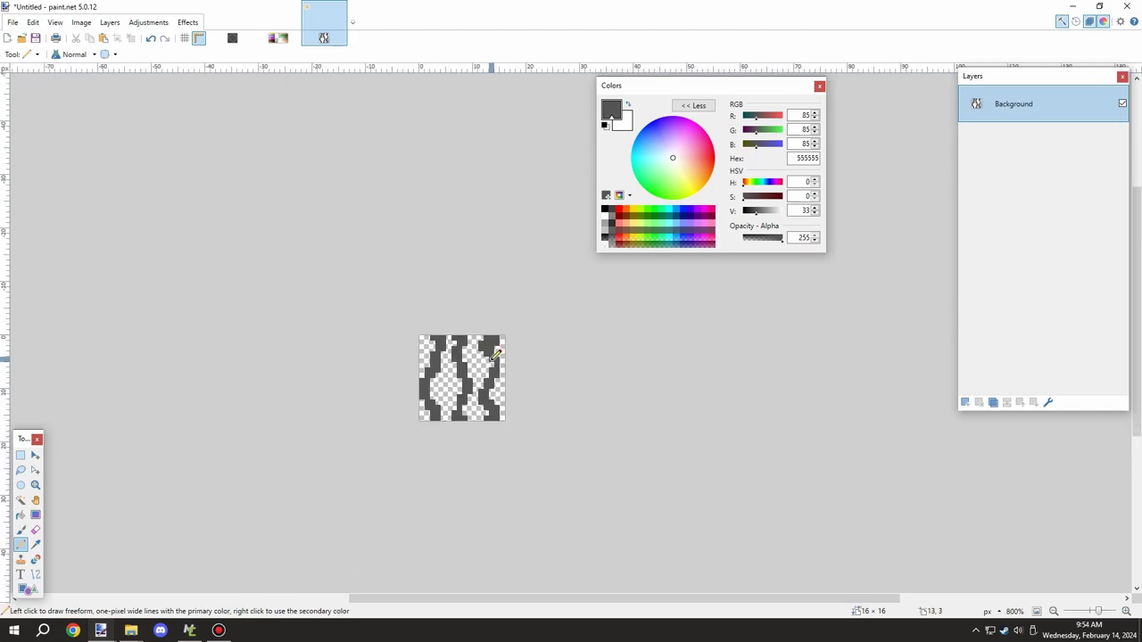
Sample grey 606060 from moss.png and draw 2 × 2 clusters beside the left strand's lower bend and upper left side
scroll(476, 359, "up", 6)
left_click(282, 40)
left_click(238, 38)
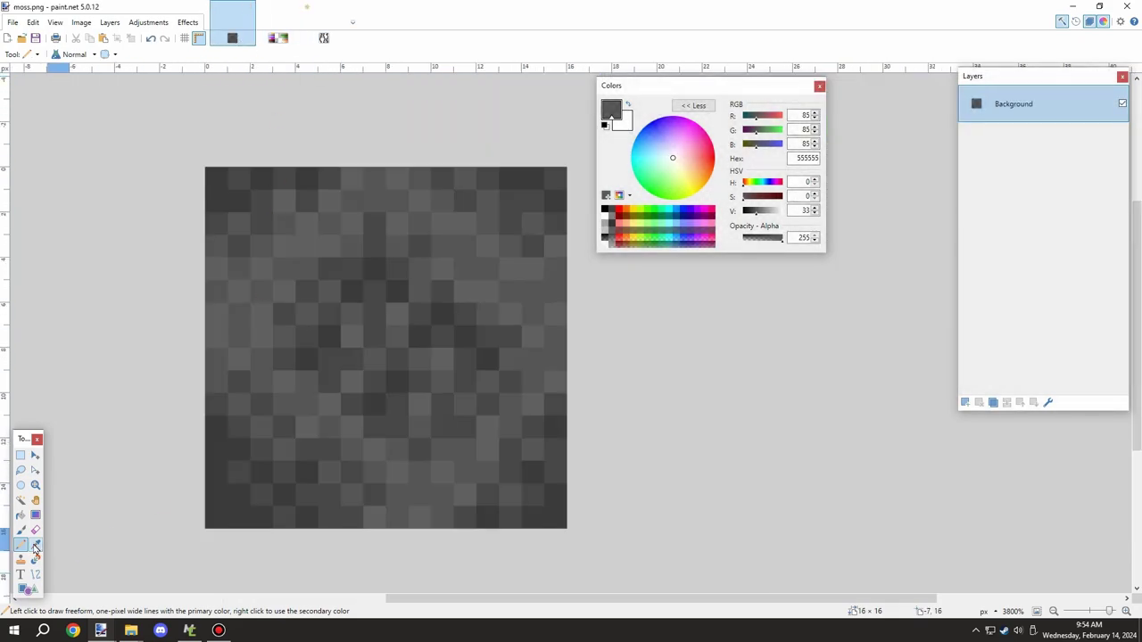
left_click(35, 546)
left_click(369, 446)
left_click(324, 38)
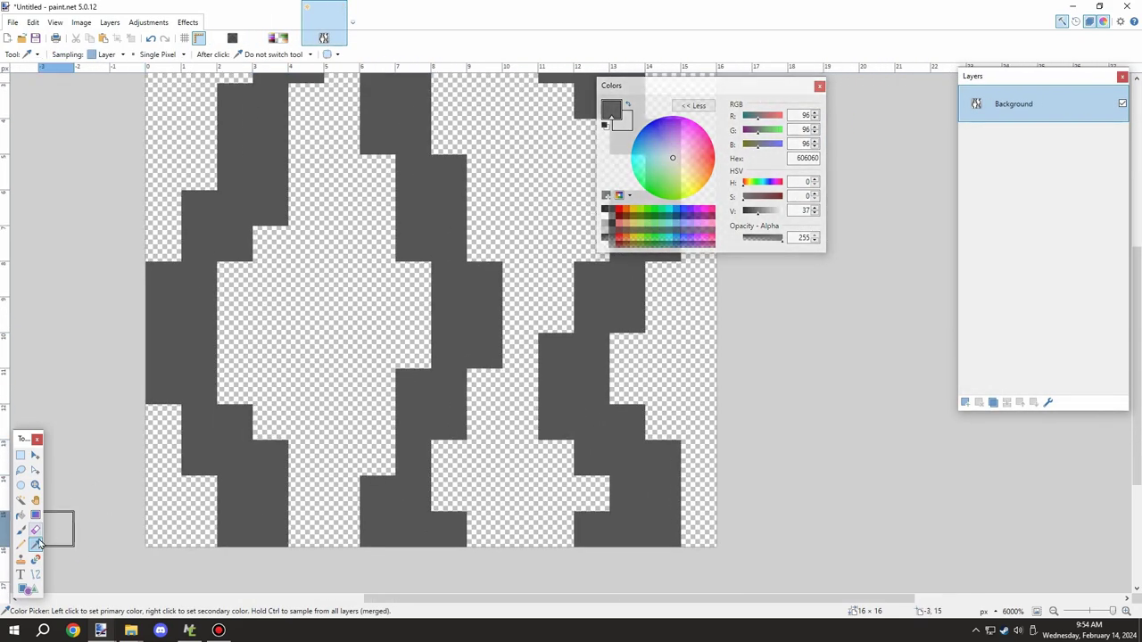
left_click(21, 544)
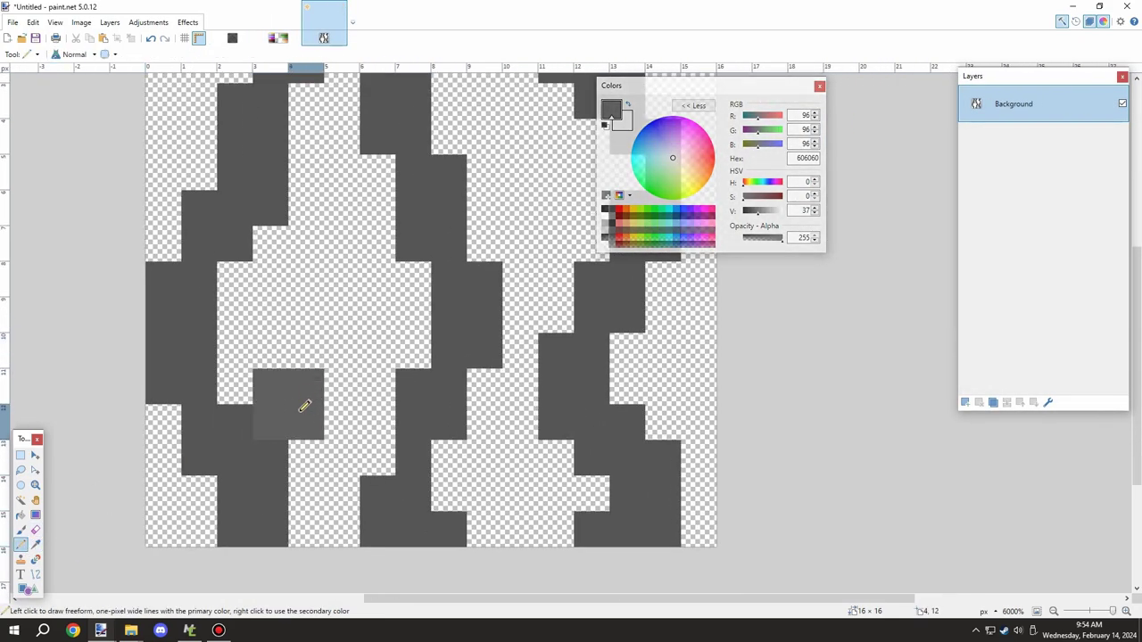
scroll(300, 411, "down", 1)
scroll(239, 246, "up", 1)
left_click_drag(225, 237, 217, 207)
Draw a 2 × 2 cluster of 606060 pixels on the left of the middle strand's central bend
scroll(300, 285, "down", 2)
scroll(330, 290, "up", 1)
left_click_drag(362, 410, 351, 385)
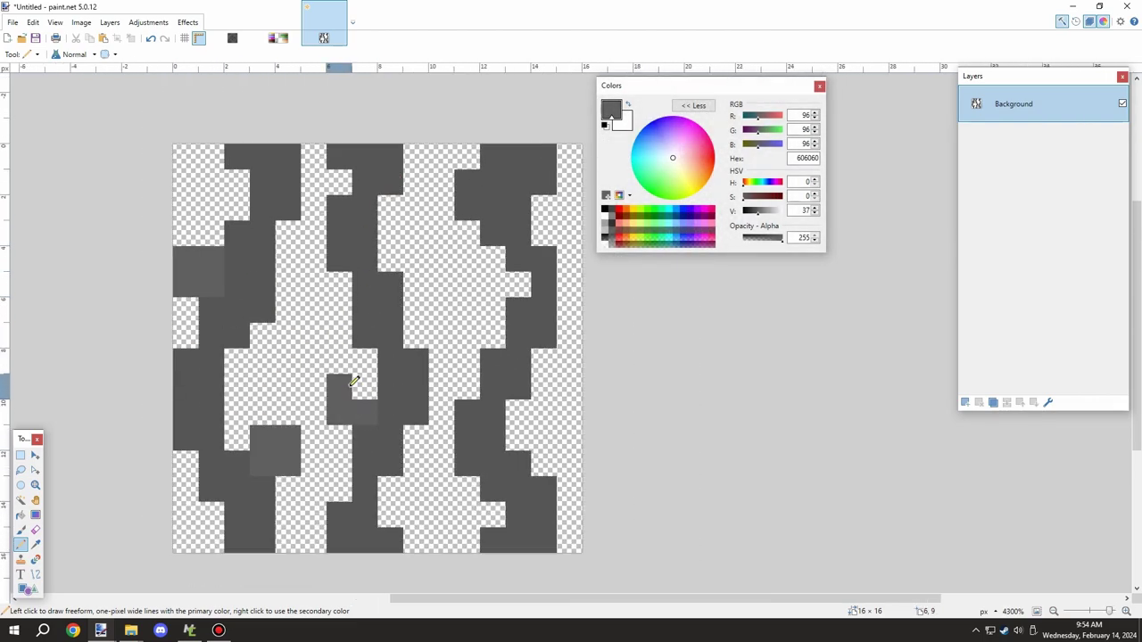
left_click(353, 381)
Draw 606060 plus shapes on the left side of the right strand, one near its bottom and one in its upper section
scroll(403, 456, "down", 1)
mouse_move(414, 443)
left_mouse_down()
mouse_move(407, 425)
mouse_move(400, 459)
left_mouse_up()
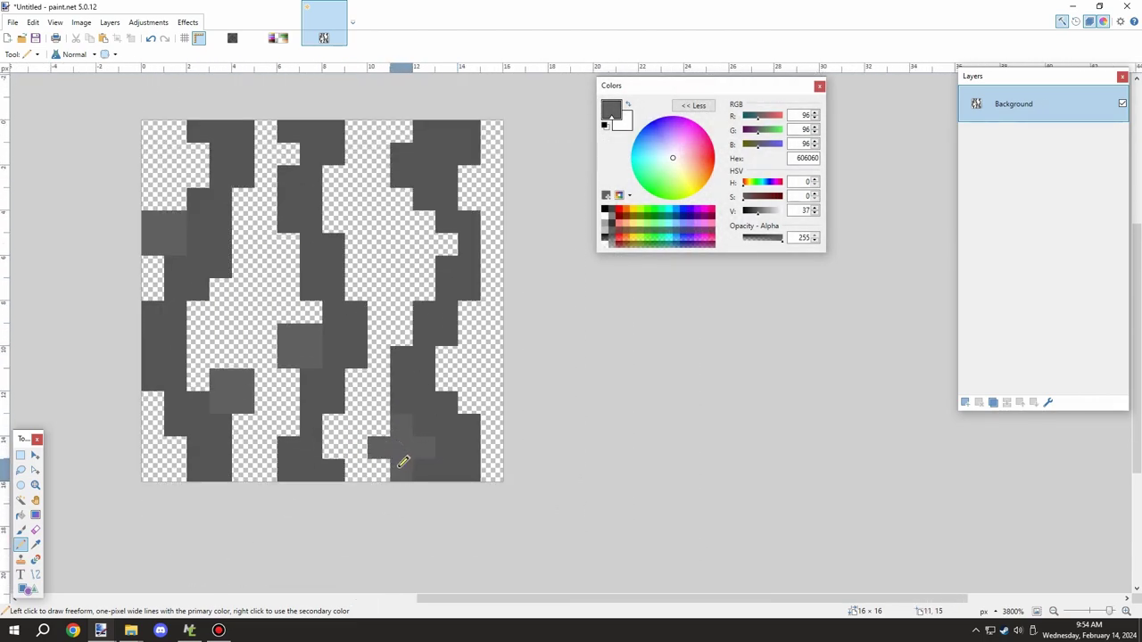
scroll(400, 458, "down", 1)
left_click_drag(419, 316, 429, 337)
scroll(413, 328, "down", 1)
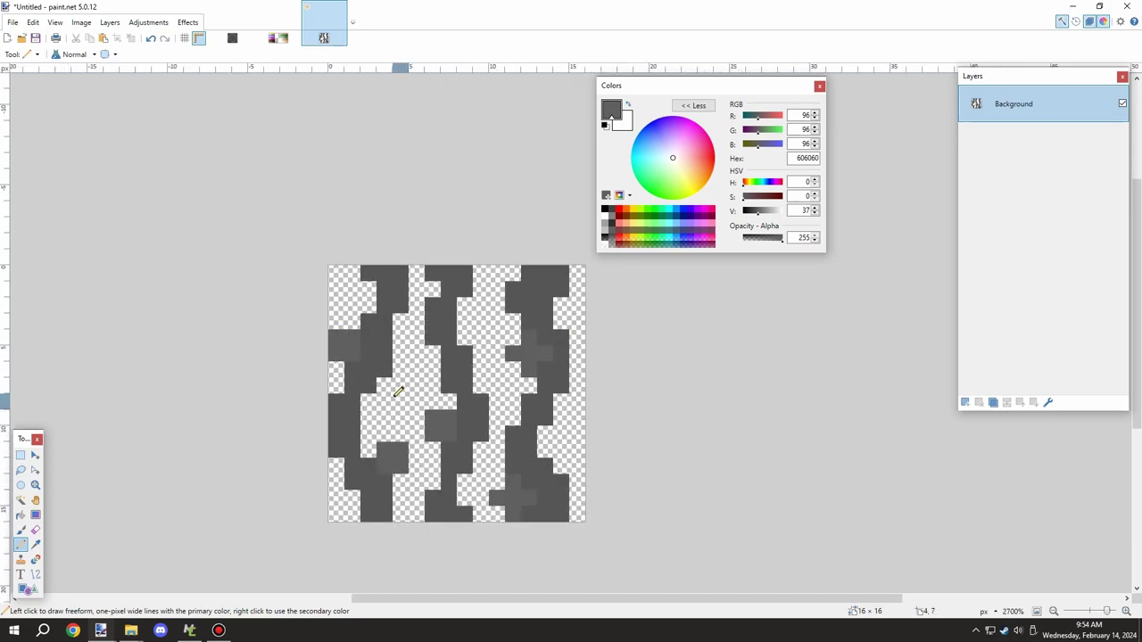
Draw 606060 plus shapes on the left strand's middle and top-left sections, undoing the extra one bridging to the middle strand
left_click_drag(370, 290, 399, 332)
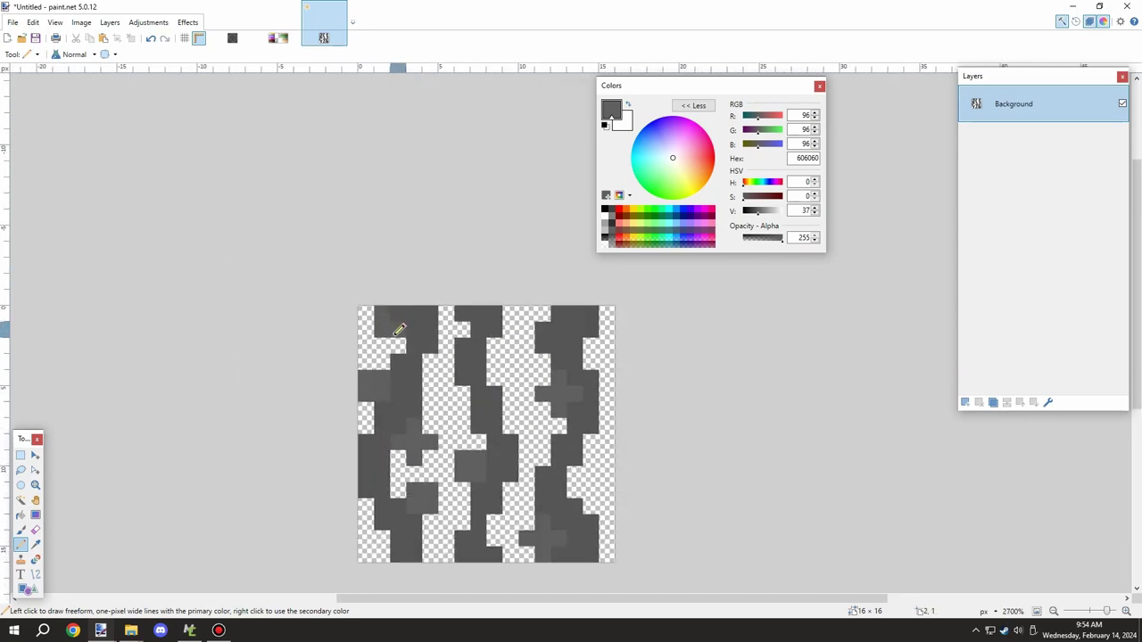
scroll(374, 322, "up", 4)
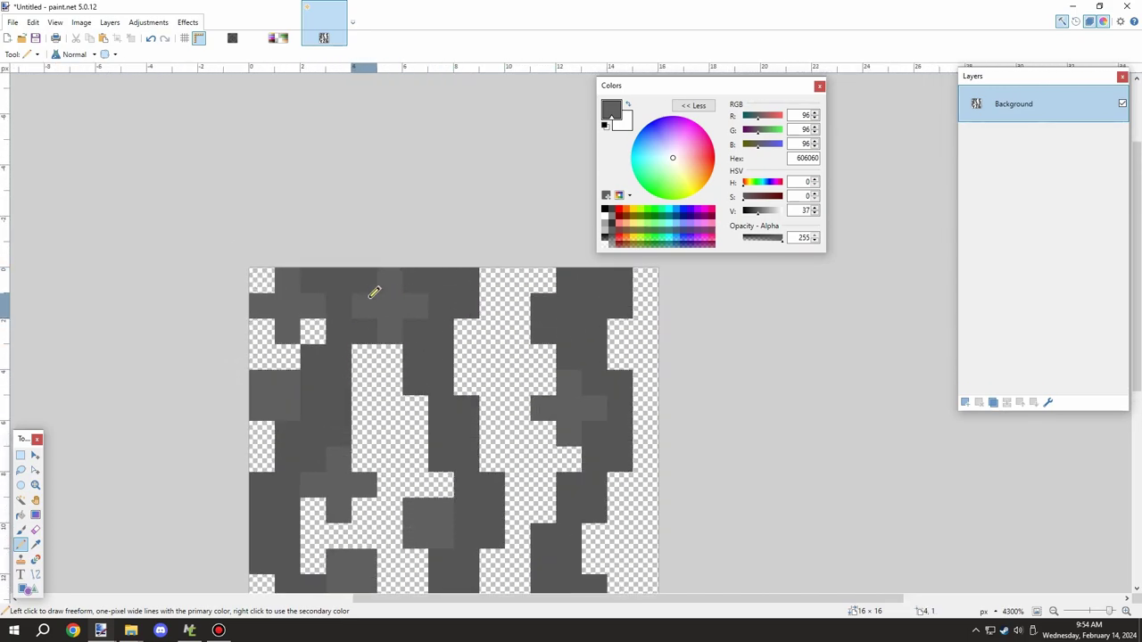
key("ctrl+z")
Draw a 606060 plus shape in the gap between the middle and right strands near the top
left_click(462, 374)
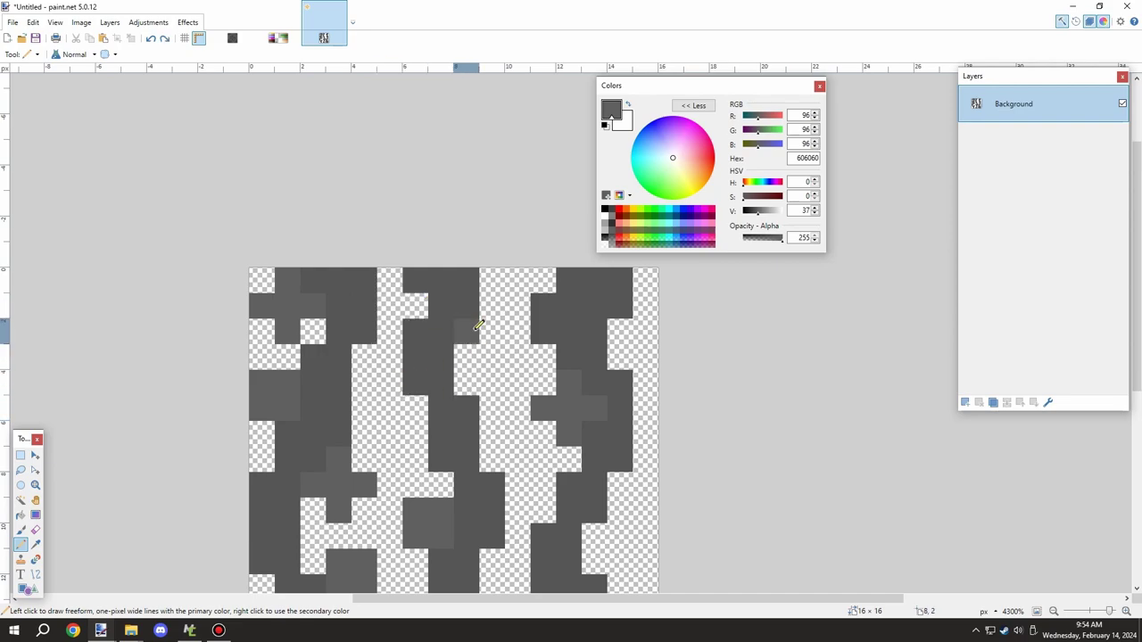
left_click(516, 330)
scroll(475, 333, "down", 6)
scroll(474, 427, "up", 5)
scroll(455, 452, "down", 5)
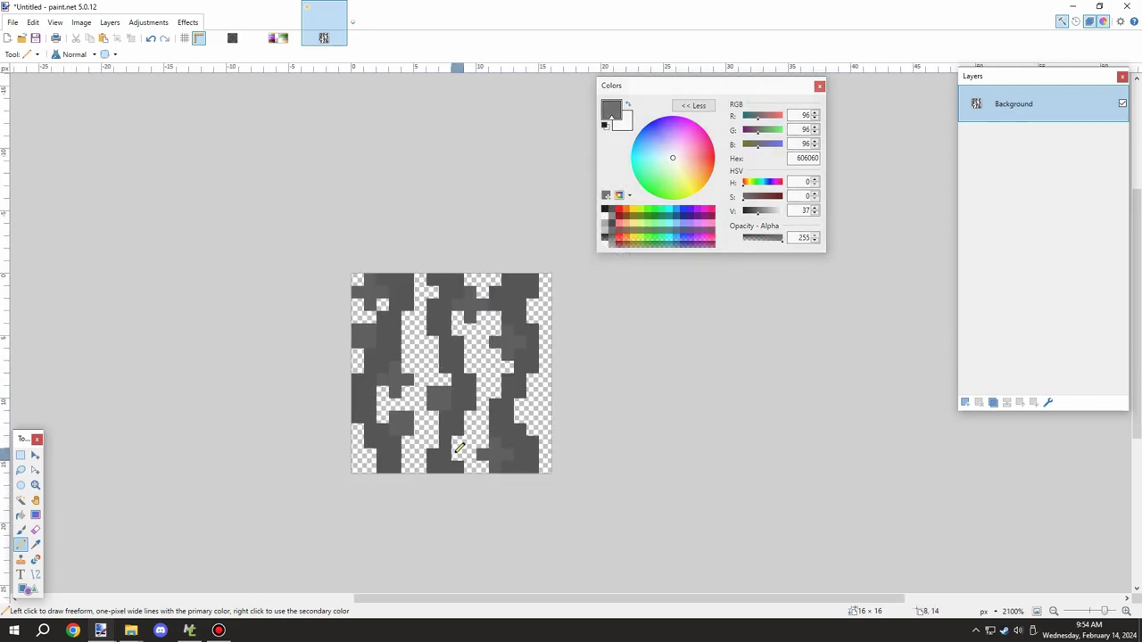
scroll(435, 357, "up", 5)
left_click(248, 20)
key("k")
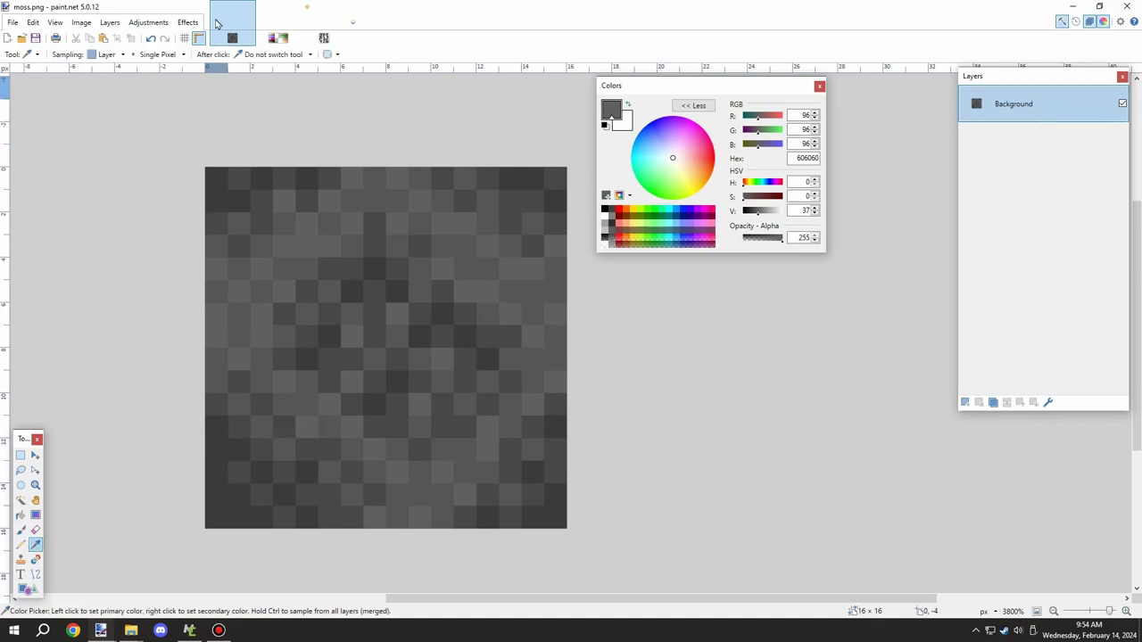
left_click(316, 24)
scroll(306, 315, "up", 2)
left_click(20, 545)
Sample grey 474747 from moss.png and recolour the left strand's 555555 pixels with it, leaving the lighter clusters
left_click(234, 34)
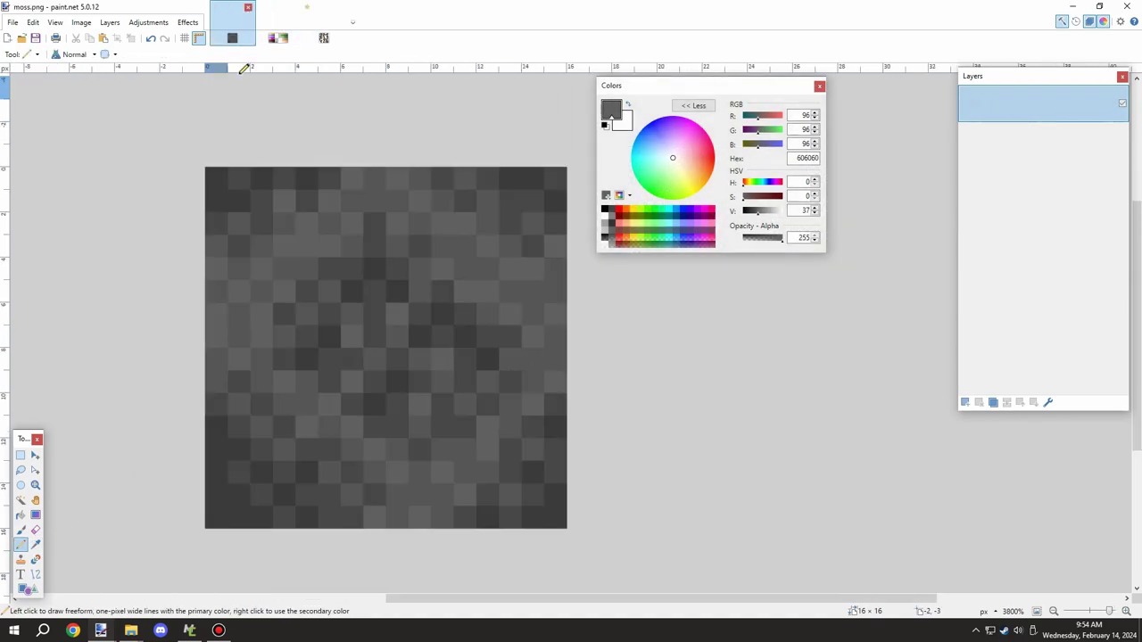
key("k")
left_click(271, 400)
left_click(324, 27)
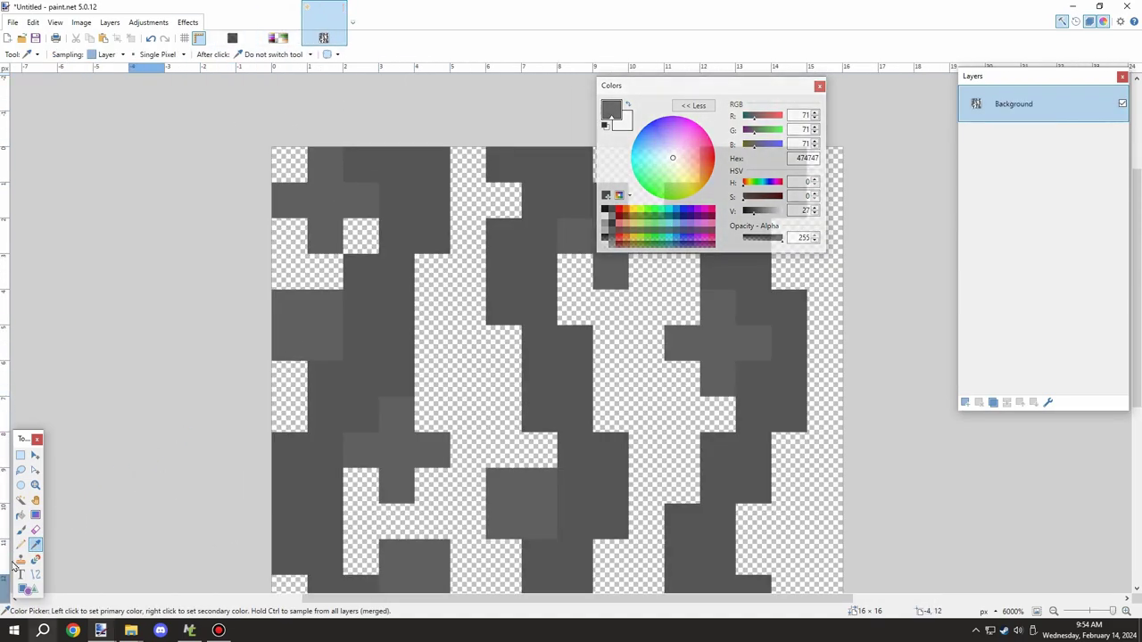
key("p")
mouse_move(379, 272)
left_mouse_down()
mouse_move(395, 358)
mouse_move(405, 258)
mouse_move(395, 163)
mouse_move(438, 217)
left_mouse_up()
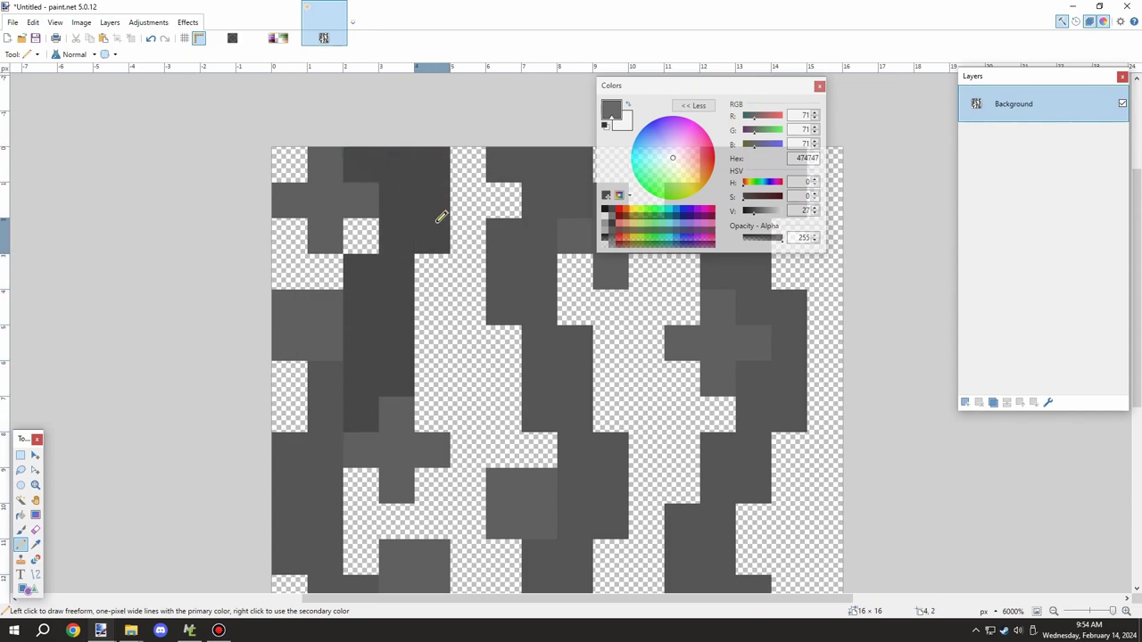
key("ctrl+minus")
mouse_move(385, 284)
left_mouse_down()
mouse_move(379, 439)
mouse_move(400, 489)
mouse_move(425, 484)
mouse_move(339, 327)
left_mouse_up()
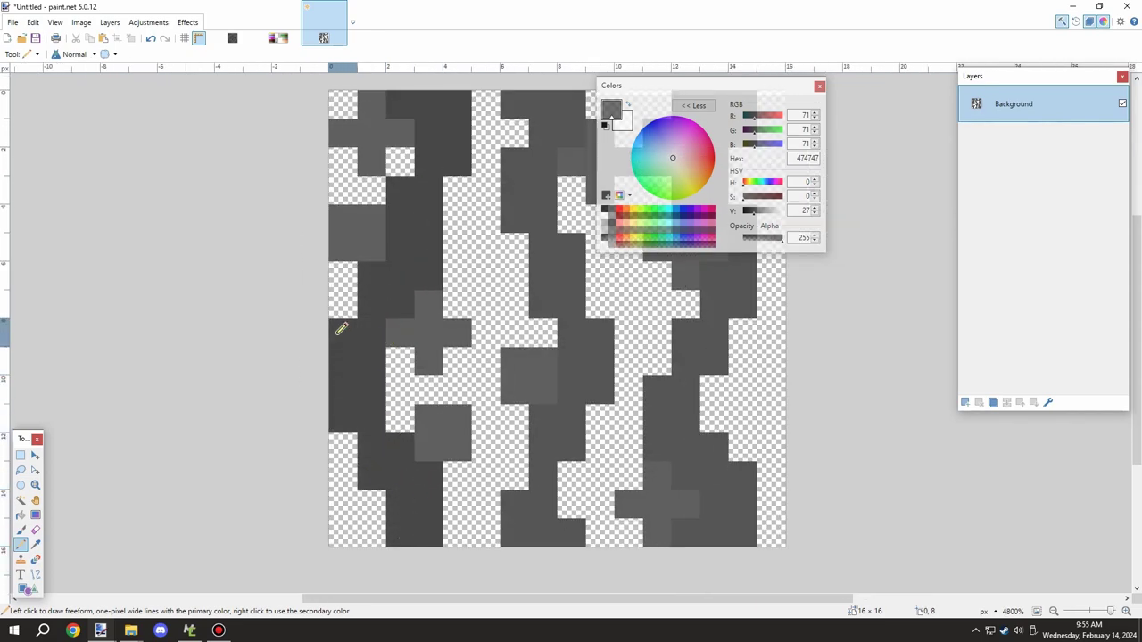
Recolour the whole middle strand and the left edge of the right strand's lower bend with 474747
key("ctrl+minus")
left_click_drag(451, 418, 420, 458)
mouse_move(477, 398)
left_mouse_down()
mouse_move(470, 257)
mouse_move(451, 290)
mouse_move(448, 190)
mouse_move(435, 207)
mouse_move(468, 197)
mouse_move(433, 227)
mouse_move(466, 159)
mouse_move(439, 134)
left_mouse_up()
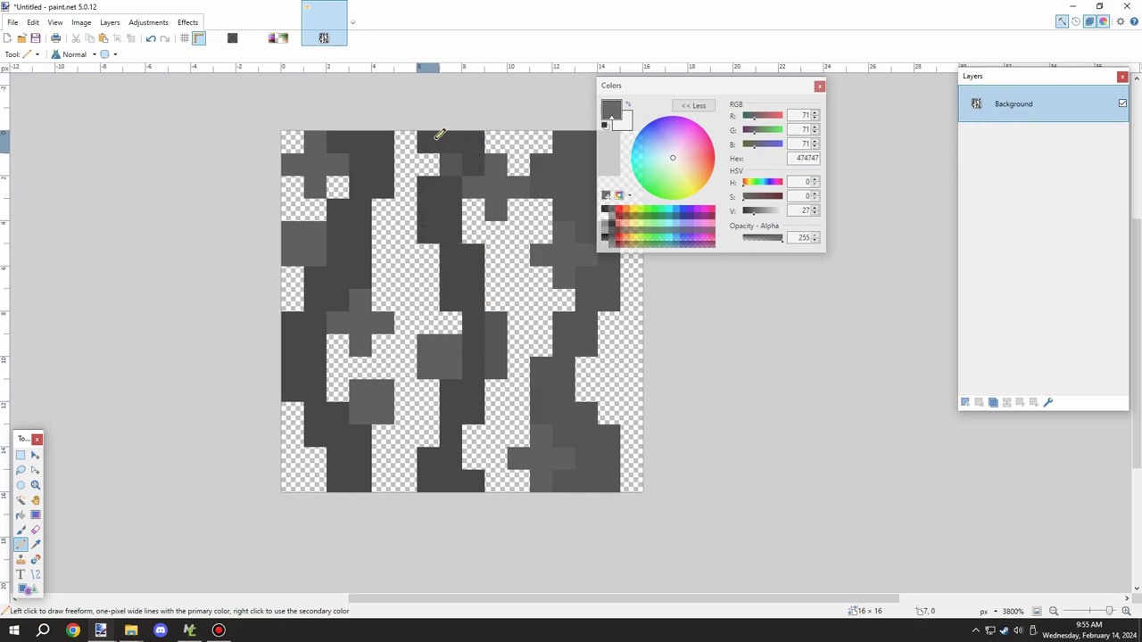
mouse_move(504, 309)
left_mouse_down()
mouse_move(484, 349)
mouse_move(497, 376)
left_mouse_up()
scroll(506, 399, "down", 2, "ctrl")
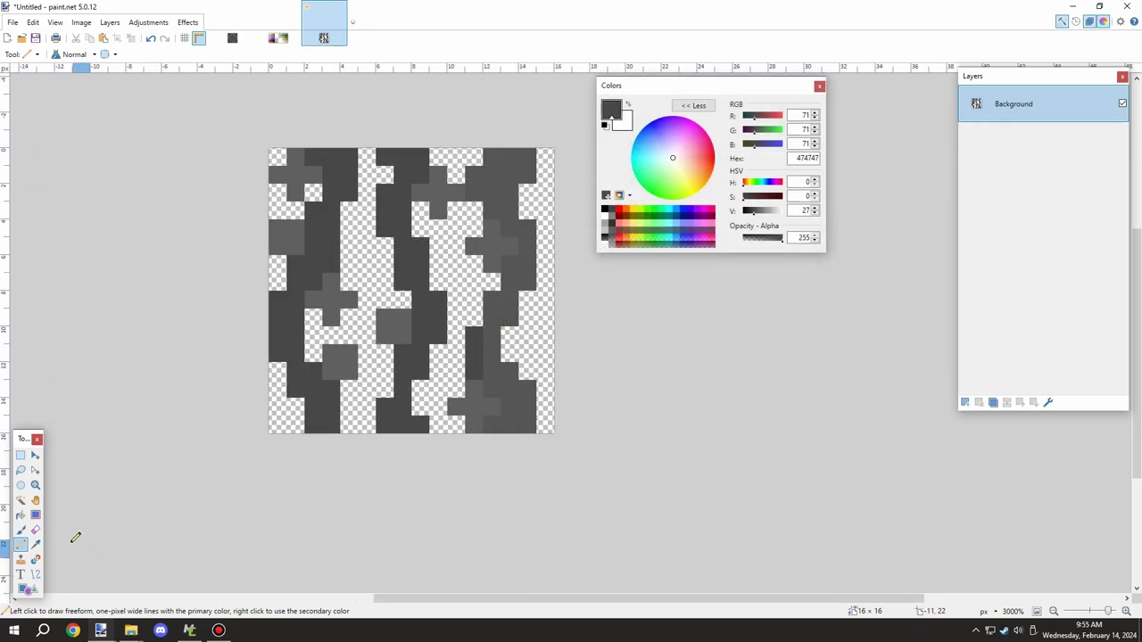
Select the right strand's remaining 555555 area by colour at 0% tolerance, fill it with 474747 and deselect
left_click(20, 499)
left_click(508, 370)
left_click_drag(257, 58, 235, 59)
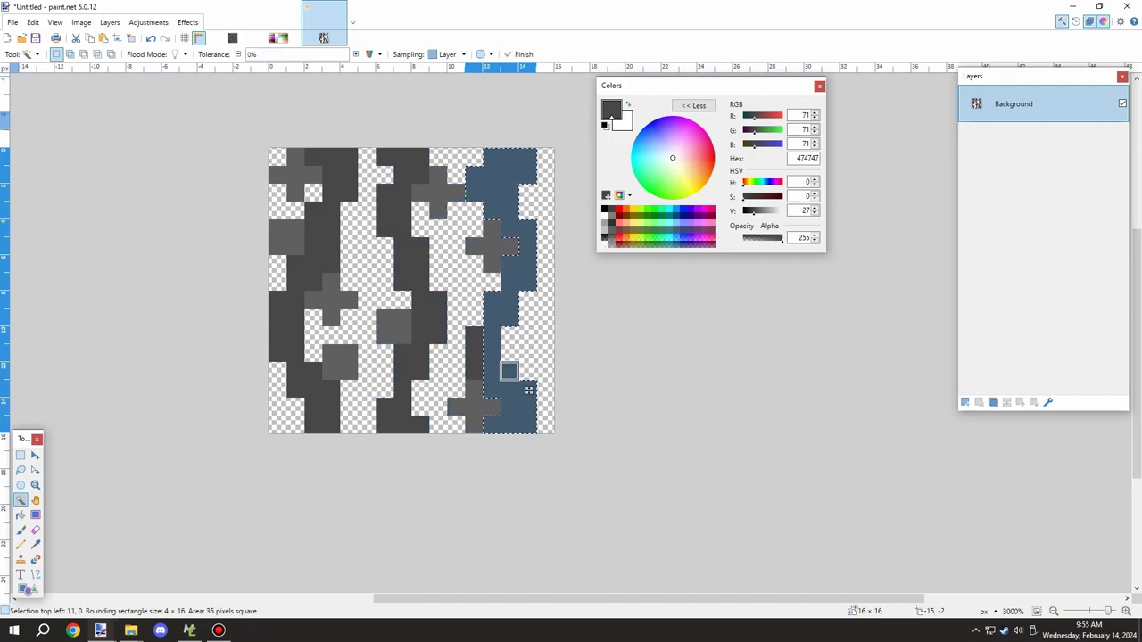
left_click(20, 515)
left_click(513, 389)
key("ctrl+d")
scroll(536, 348, "down", 1, "ctrl")
scroll(530, 339, "up", 1, "ctrl")
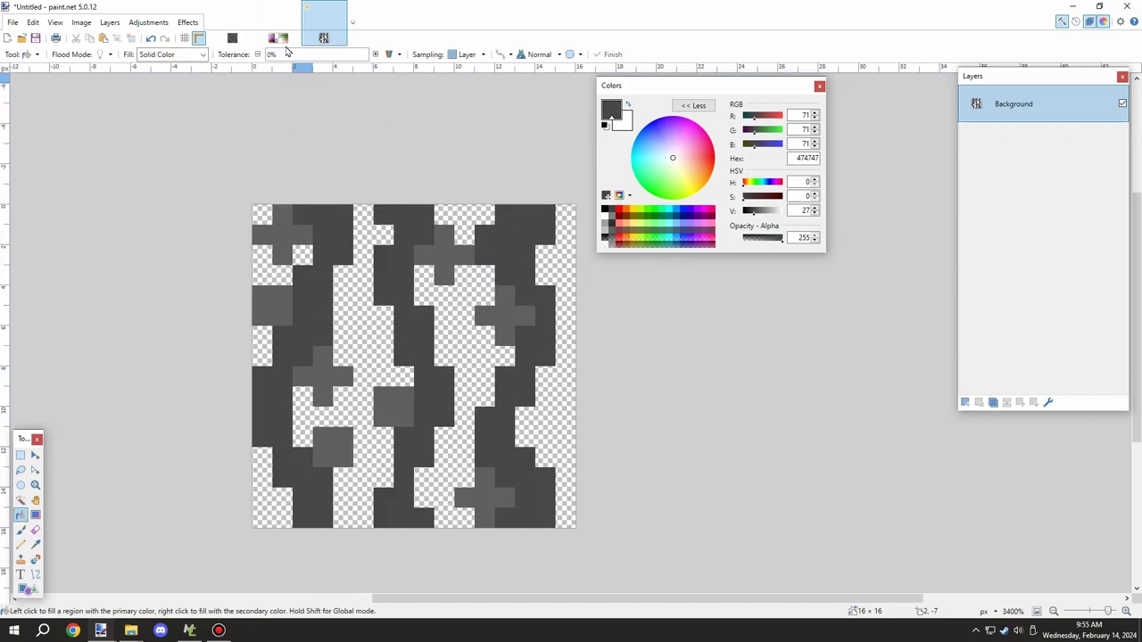
Sample grey 555555 from moss.png and shade the arms of the plus shape on the left strand's middle section
left_click(278, 37)
left_click(232, 37)
left_click(36, 545)
left_click(332, 423)
left_click(323, 36)
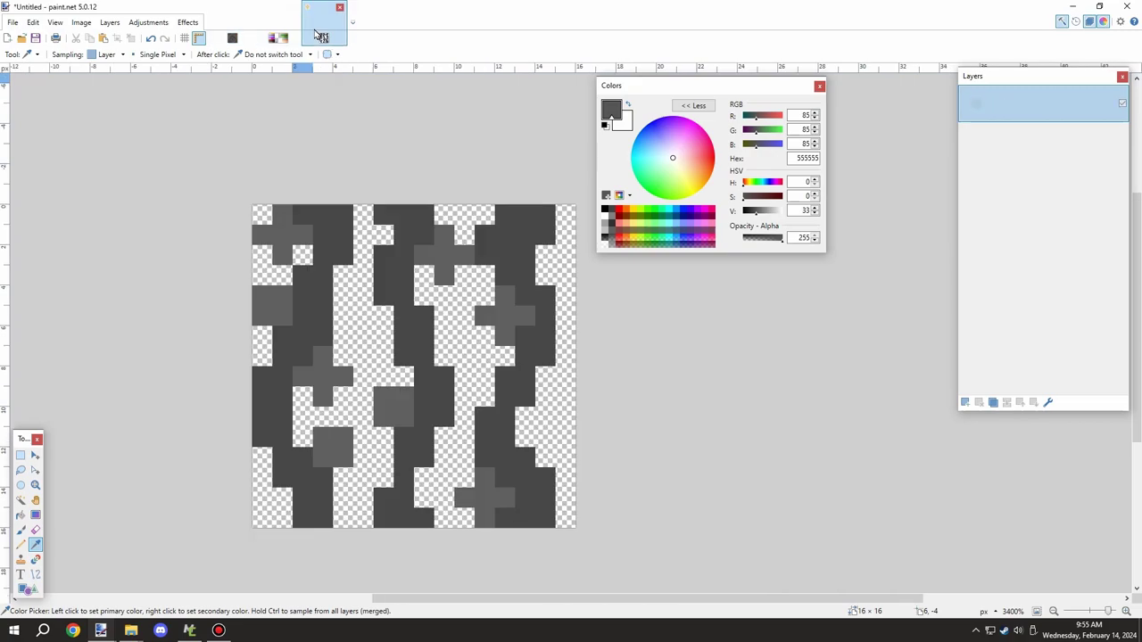
scroll(355, 412, "up", 4, "ctrl")
left_click(21, 545)
left_click(279, 353)
left_click(302, 319)
Shade the remaining 2 × 2 clusters and plus shapes on all three strands with individual 555555 pixels
scroll(305, 314, "down", 3)
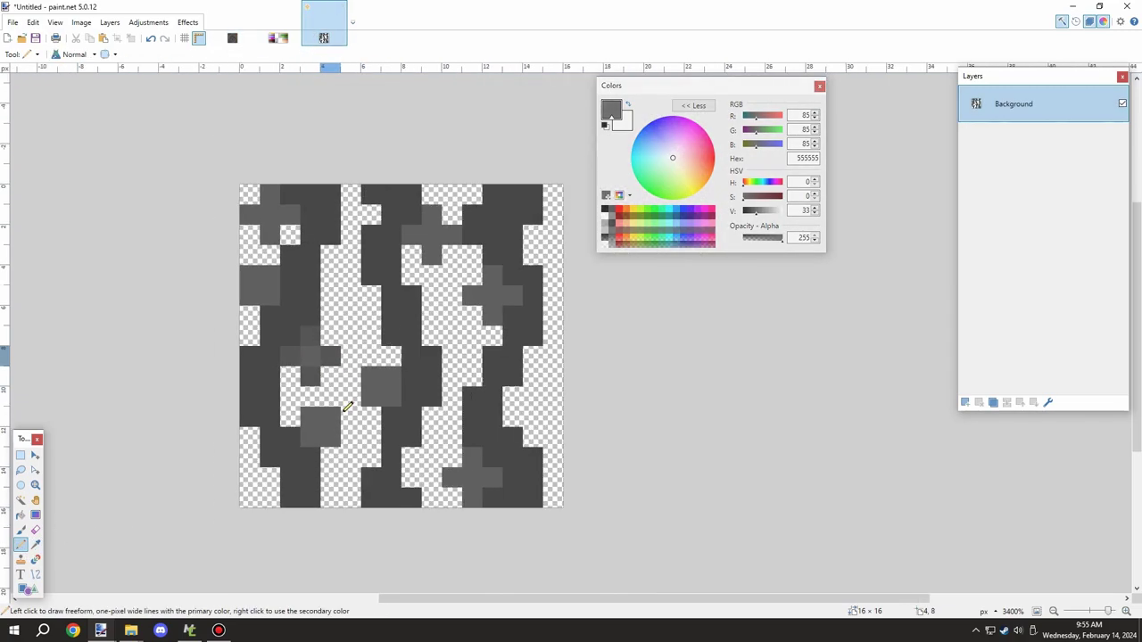
scroll(351, 374, "up", 2)
left_click(499, 494)
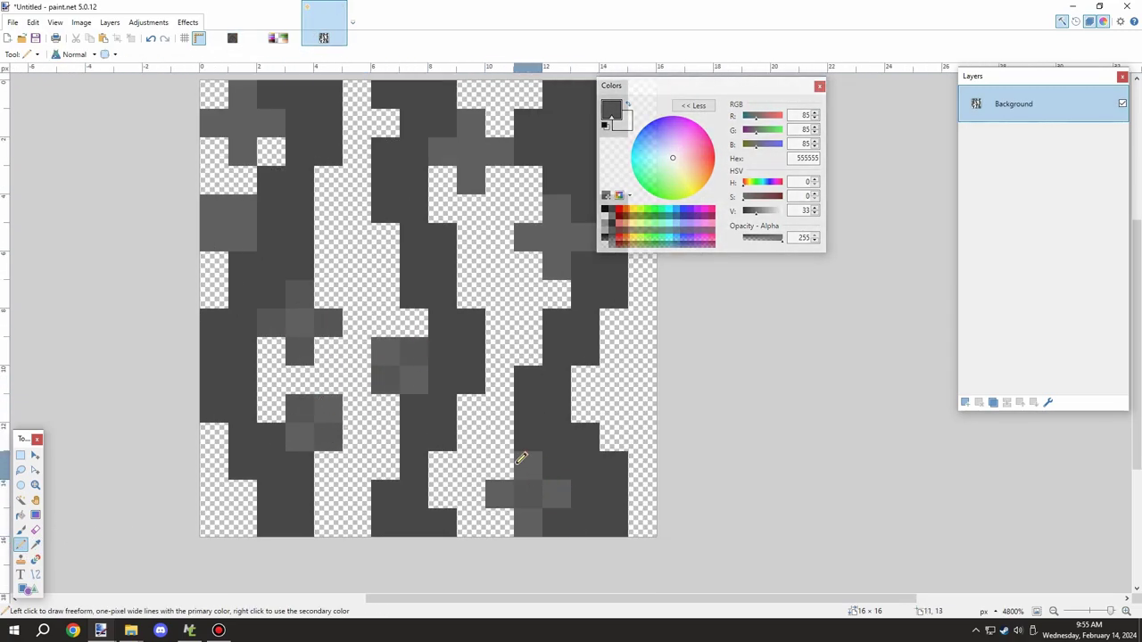
scroll(522, 458, "down", 1)
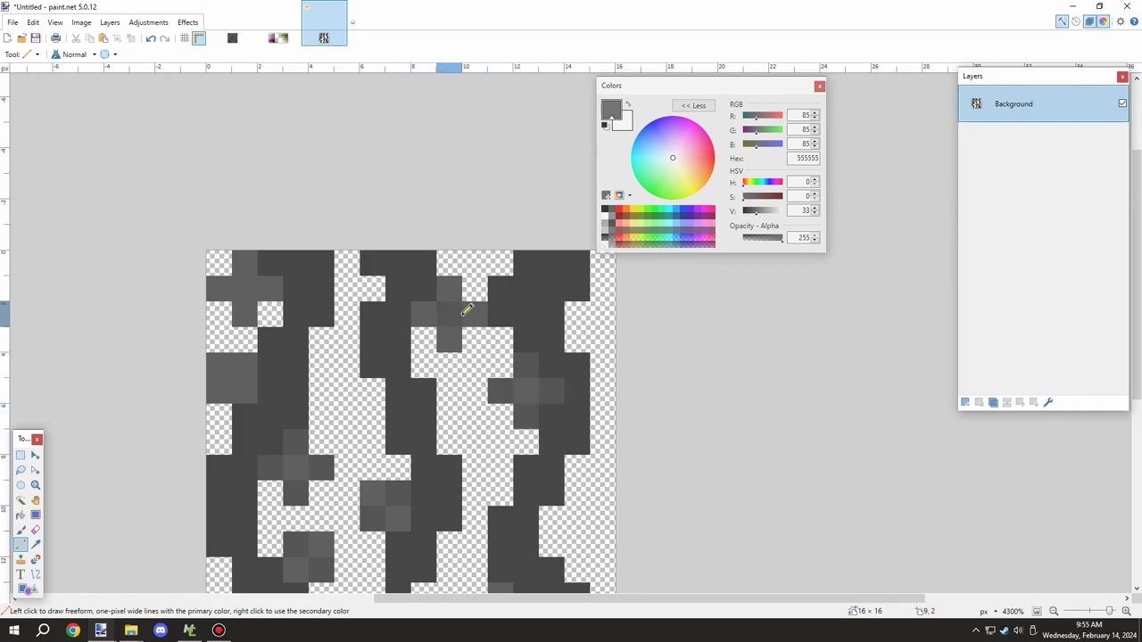
scroll(466, 309, "down", 1)
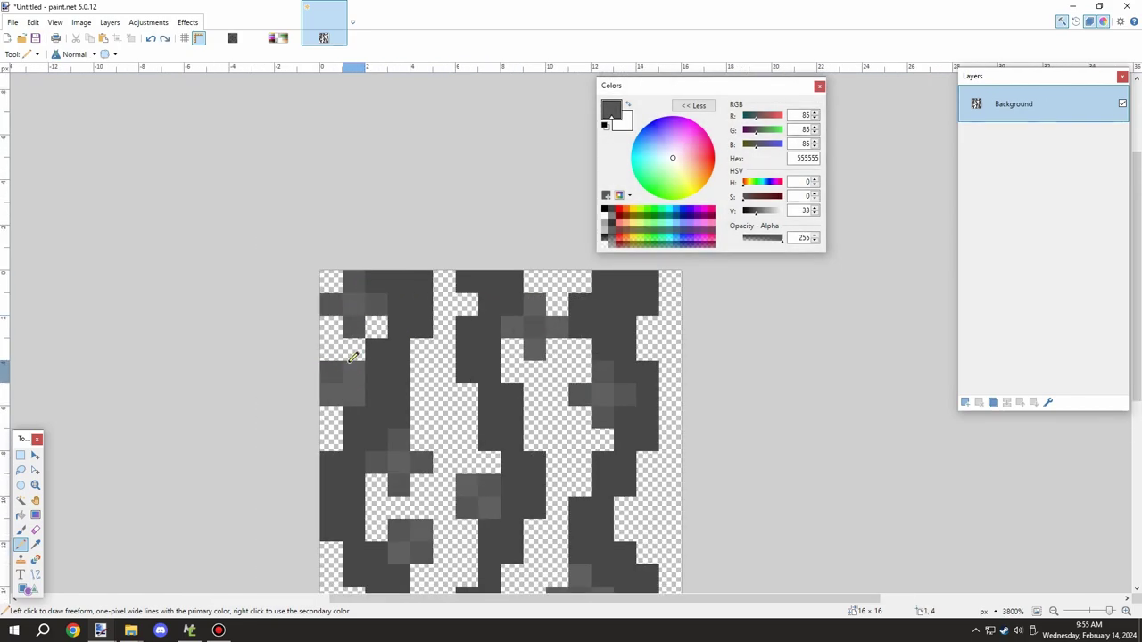
scroll(388, 340, "down", 4)
scroll(543, 404, "up", 3)
scroll(542, 398, "down", 6)
scroll(506, 366, "up", 3)
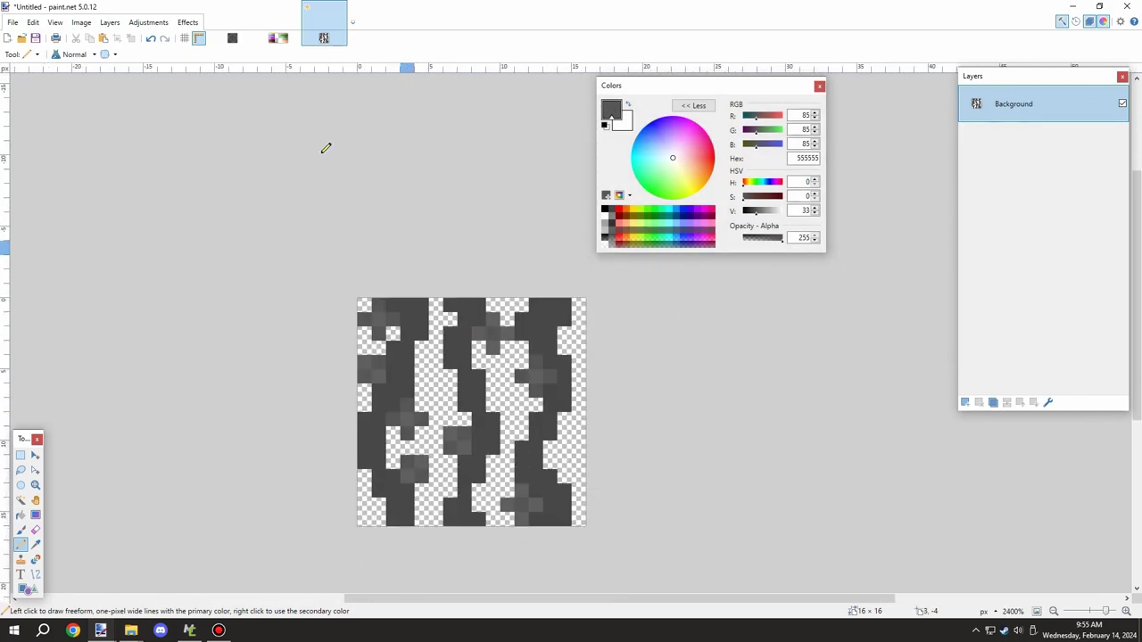
Sample grey 3A3A3A from moss.png and draw short dark streaks on the upper part of the left strand
left_click(233, 34)
left_click(36, 545)
left_click(283, 493)
left_click(322, 27)
scroll(374, 385, "up", 6)
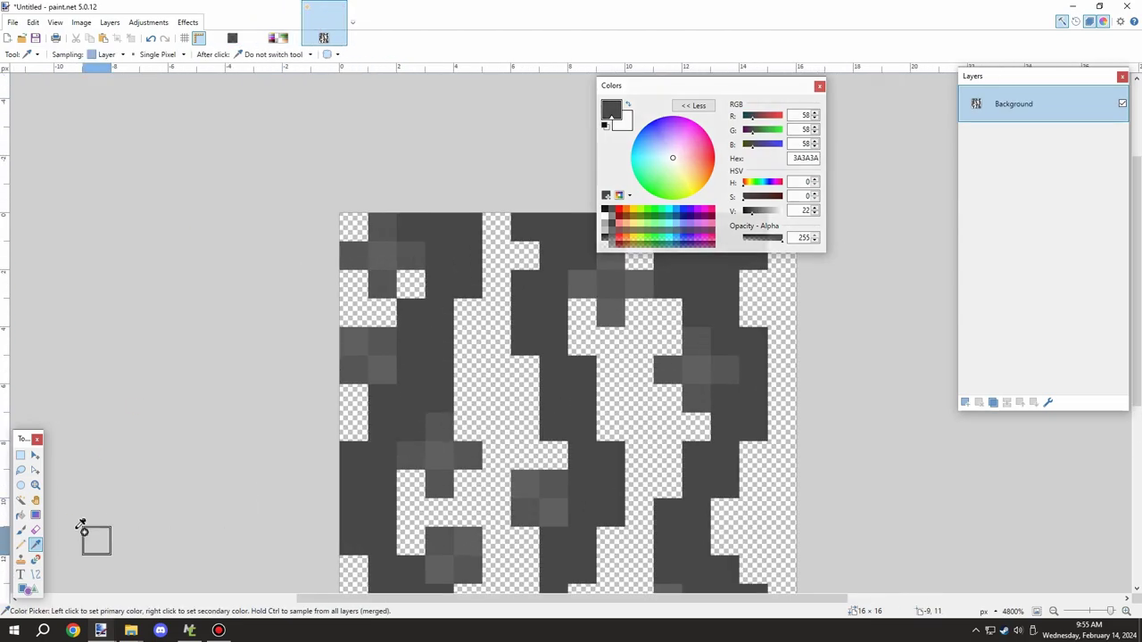
left_click(21, 544)
scroll(474, 471, "up", 2)
scroll(472, 475, "up", 1)
left_click_drag(388, 410, 390, 378)
left_click_drag(426, 328, 430, 288)
Add 3A3A3A shading pixels to the left strand's top end and down its lower half
scroll(467, 245, "down", 5)
left_click(423, 247)
scroll(470, 209, "down", 4)
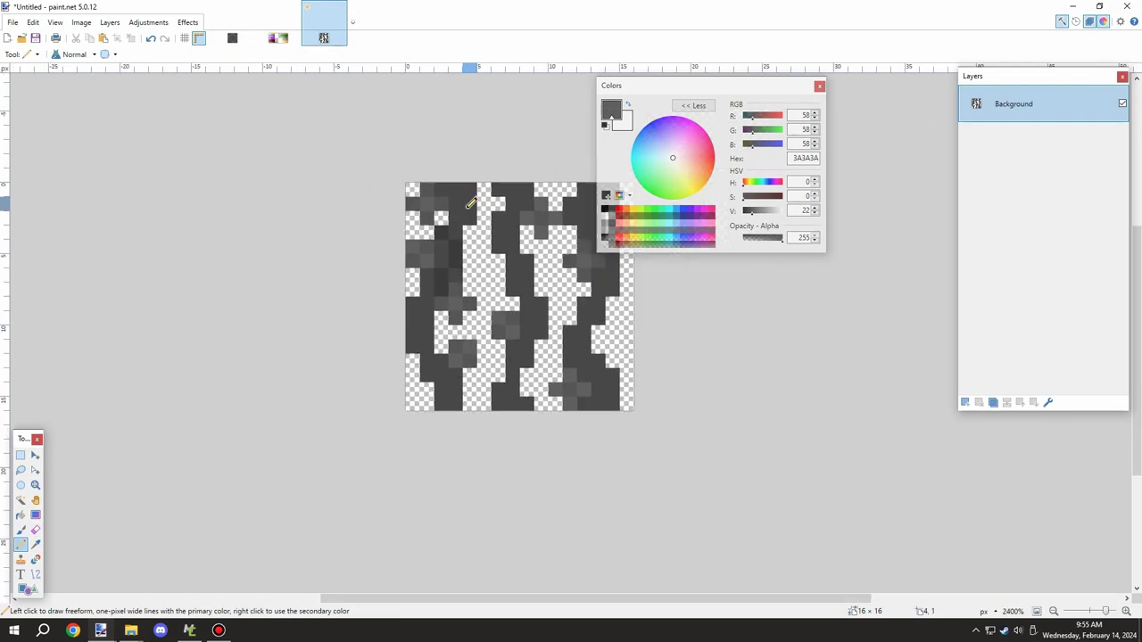
scroll(463, 204, "up", 5)
left_click(449, 232)
scroll(471, 170, "down", 2)
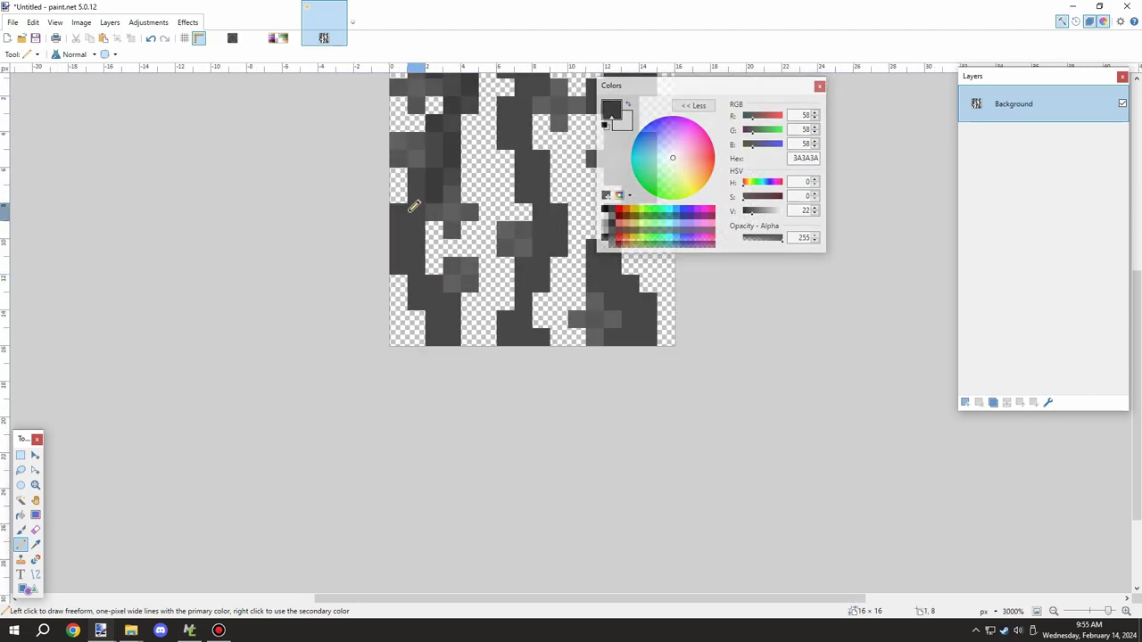
scroll(455, 330, "up", 2)
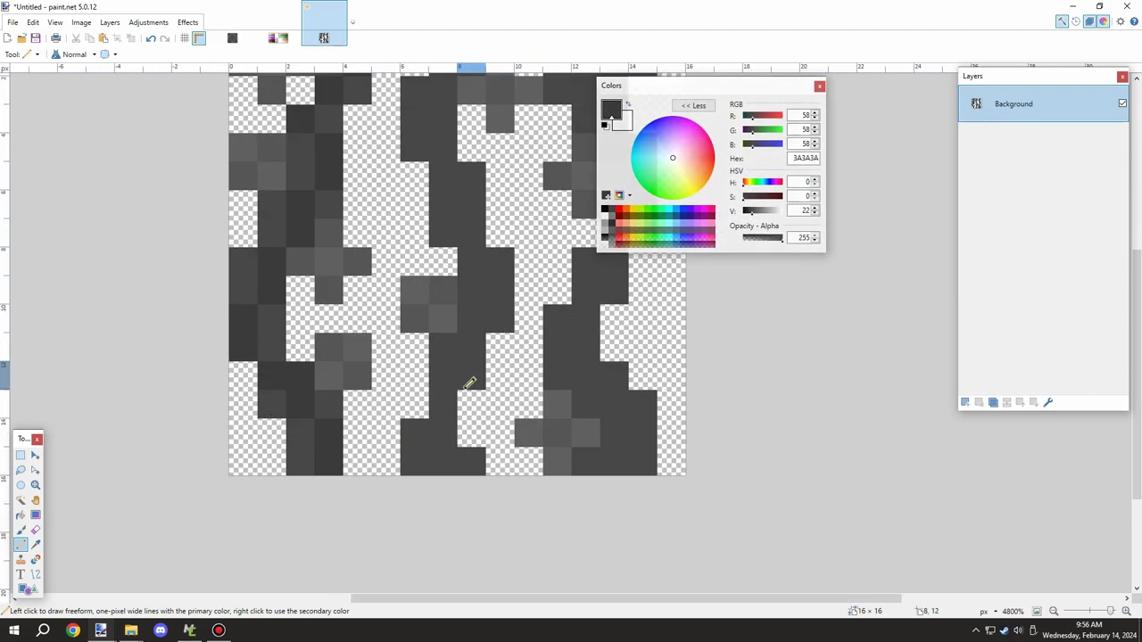
Draw 3A3A3A shading pixels along the middle strand from its lower end up to its top
mouse_move(473, 333)
left_mouse_down()
mouse_move(496, 282)
mouse_move(444, 147)
left_mouse_up()
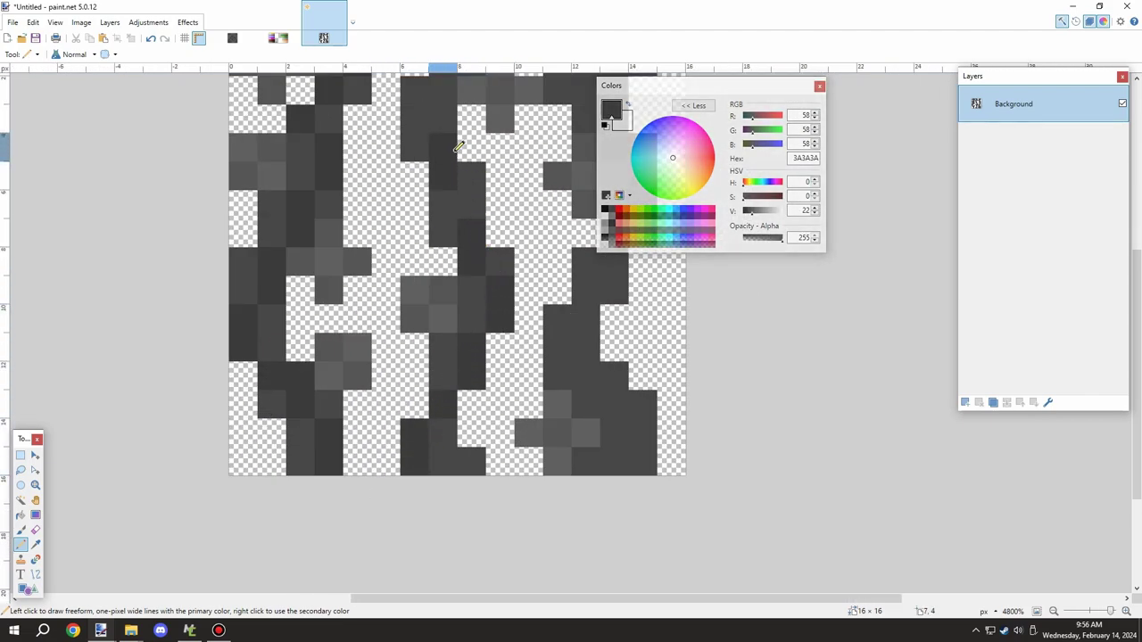
scroll(444, 152, "up", 2)
left_click_drag(417, 183, 458, 123)
scroll(457, 163, "down", 2)
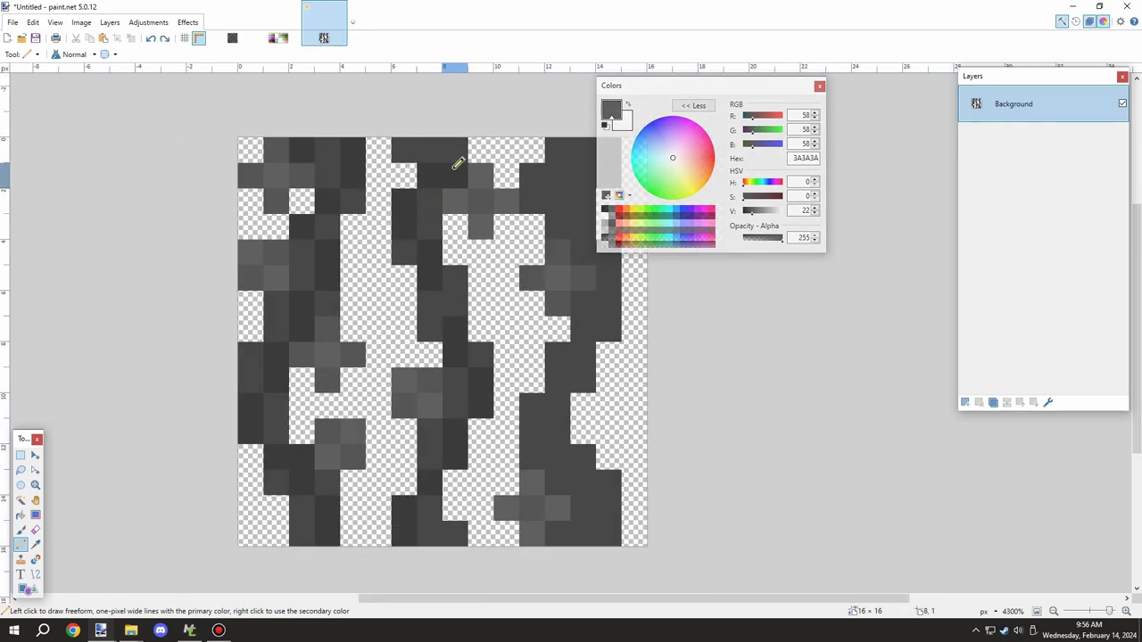
scroll(442, 140, "down", 4)
scroll(437, 134, "up", 4)
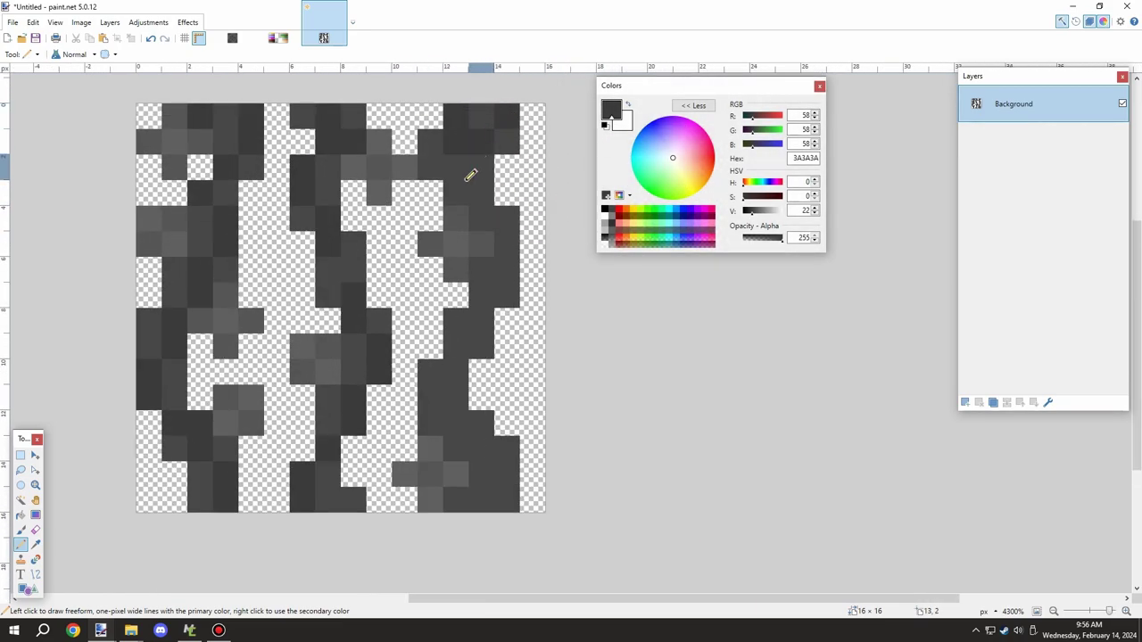
Add 3A3A3A shading pixels down the right strand, along its edges and through its lower half
mouse_move(471, 175)
left_mouse_down()
mouse_move(504, 230)
mouse_move(498, 283)
mouse_move(468, 338)
left_mouse_up()
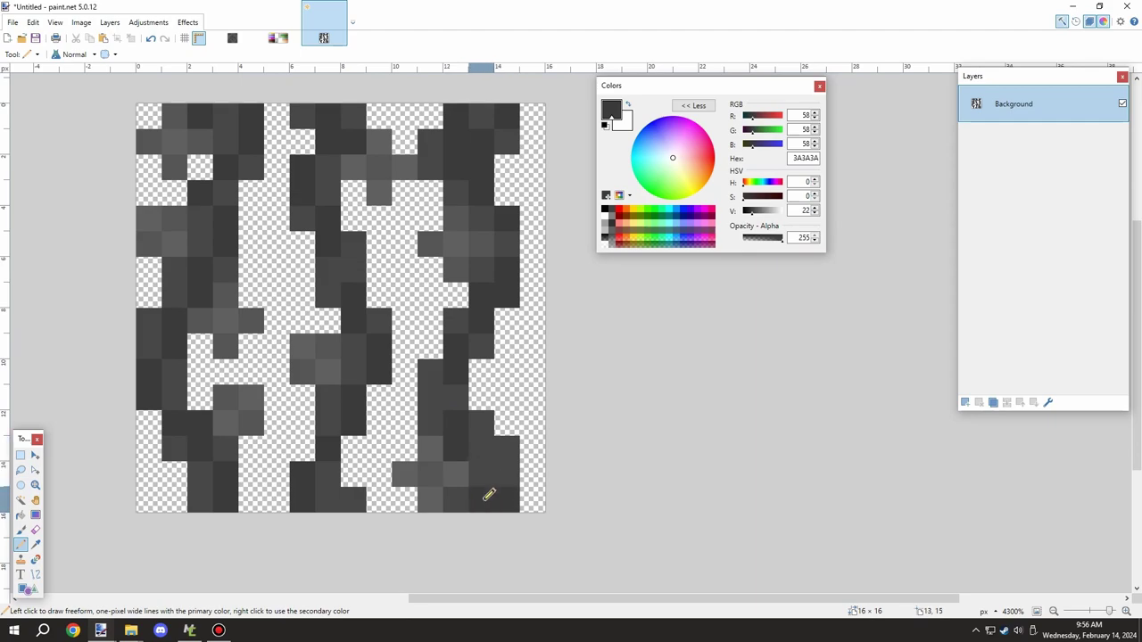
scroll(507, 474, "down", 3)
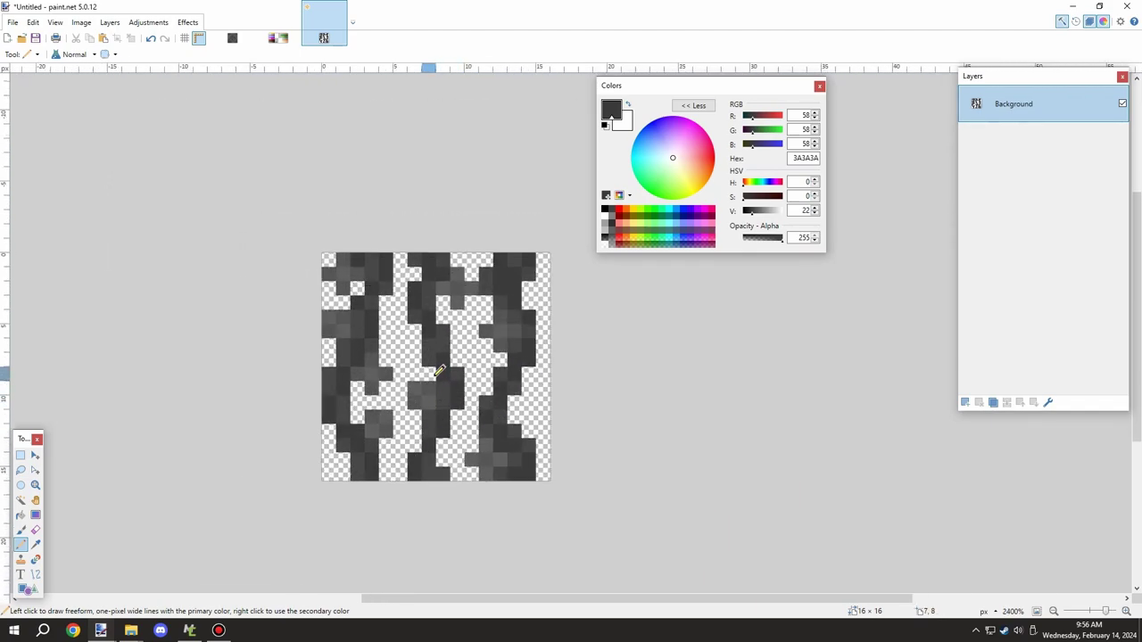
scroll(450, 388, "down", 3)
scroll(437, 379, "up", 3)
scroll(433, 370, "down", 2)
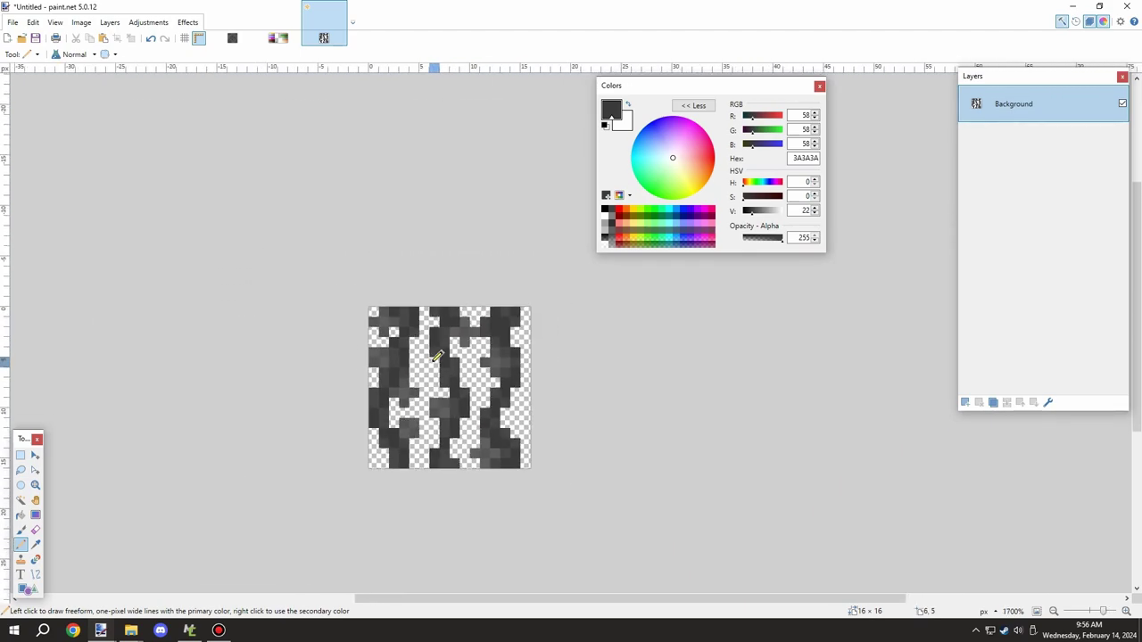
scroll(426, 359, "up", 3)
scroll(391, 293, "down", 3)
scroll(394, 288, "up", 2)
Sample grey 808080 from color_pallet.png and recolour two diagonal pixels of the left strand's upper 2 × 2 cluster
left_click(278, 37)
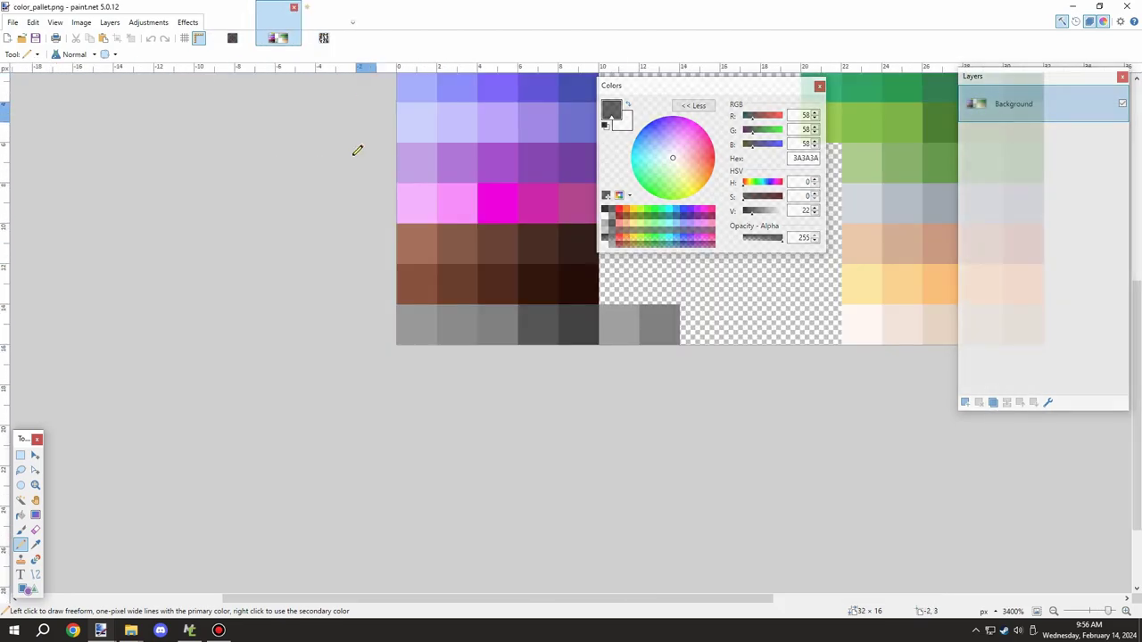
key("k")
left_click(482, 321)
left_click(324, 37)
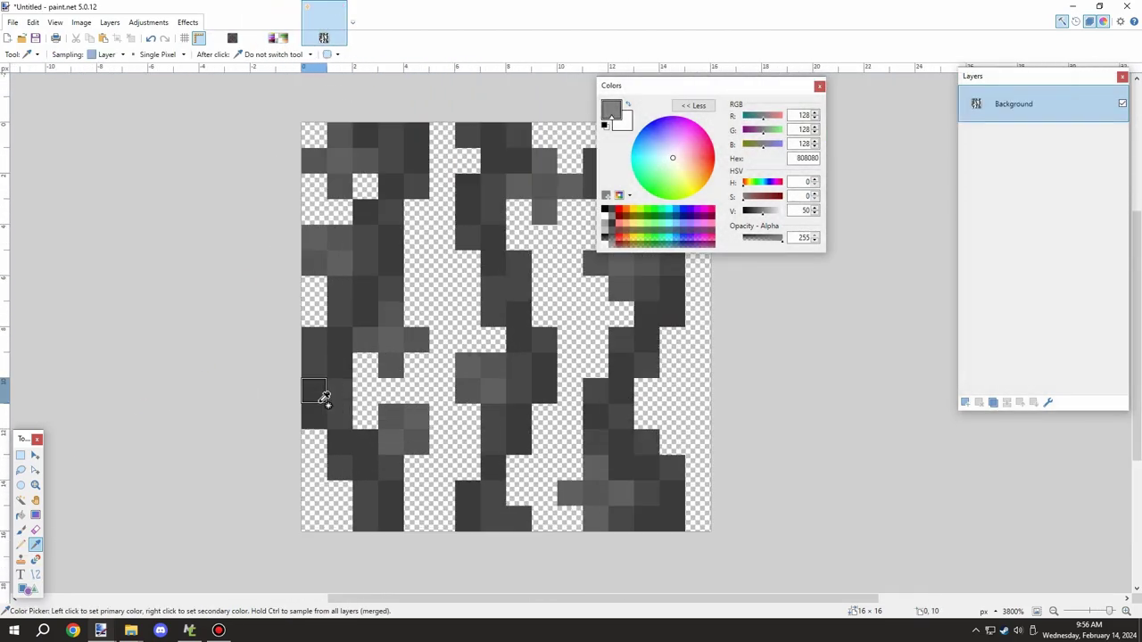
left_click(20, 545)
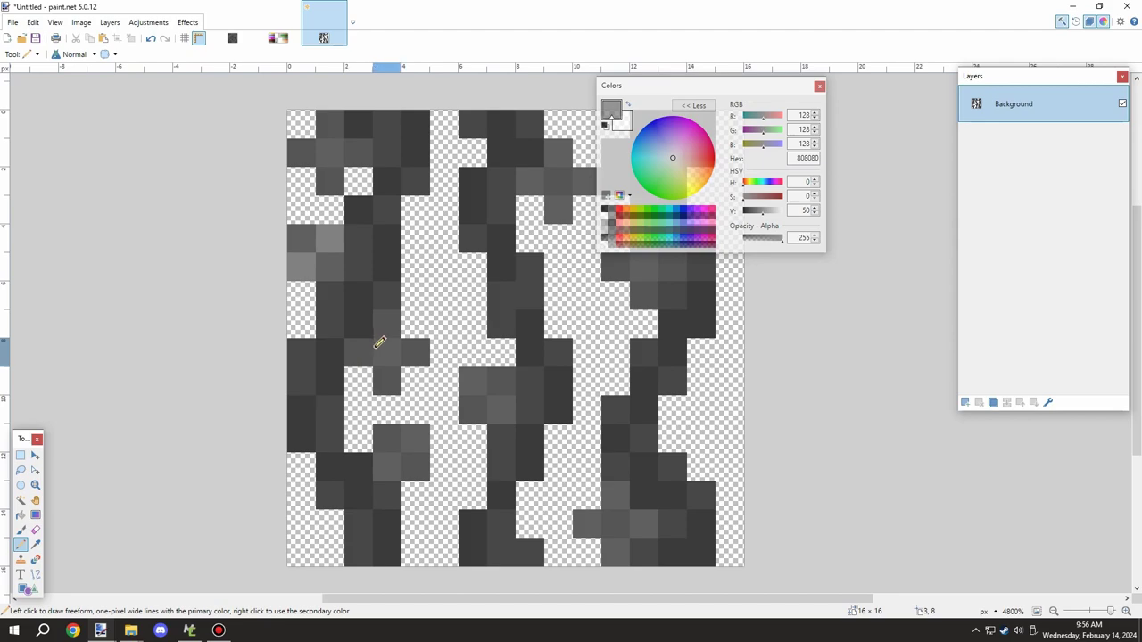
key("ctrl+z")
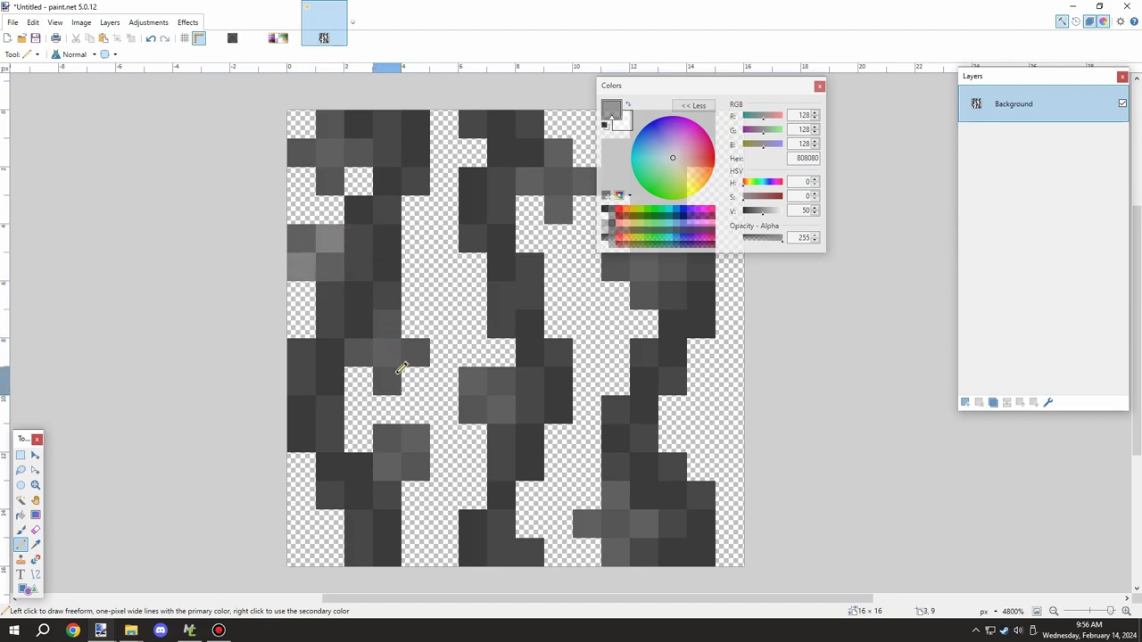
Recolour the arms of the left strand's middle plus shape and the diagonal pixels of the two lower 2 × 2 clusters with 808080
mouse_move(365, 343)
left_mouse_down()
mouse_move(394, 376)
mouse_move(402, 328)
left_mouse_up()
left_click(413, 462)
left_click(477, 407)
left_click(493, 386)
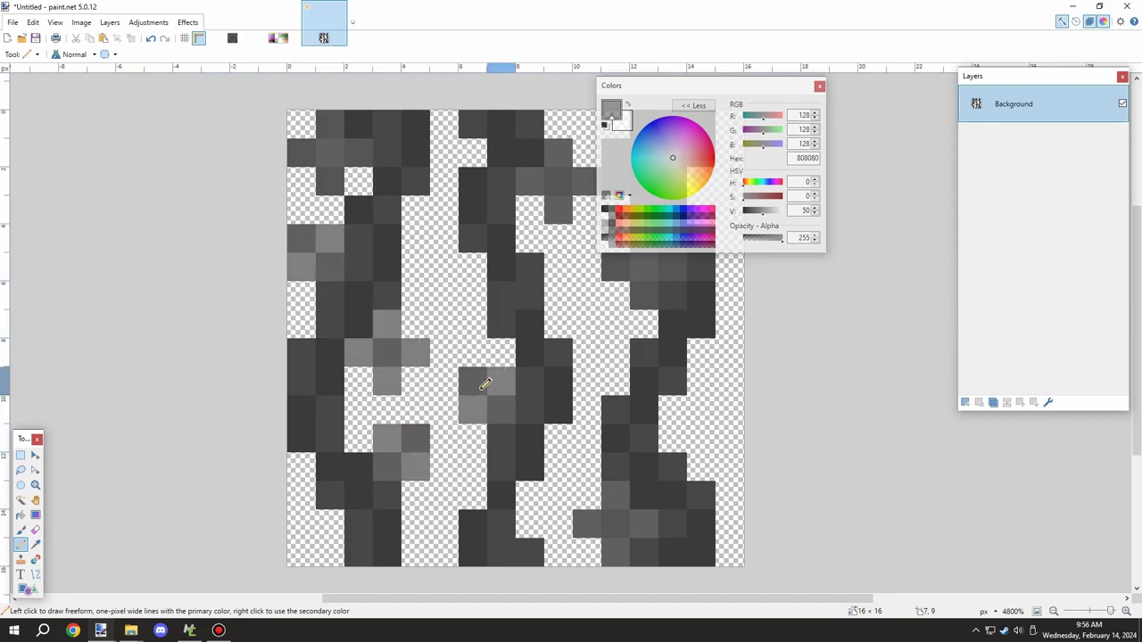
Add 808080 pixels to the plus shapes on the right strand and at the upper ends of the left and middle strands
left_click_drag(616, 518, 538, 497)
left_click(537, 499)
left_click(512, 502)
left_click(557, 497)
left_click_drag(550, 142, 537, 346)
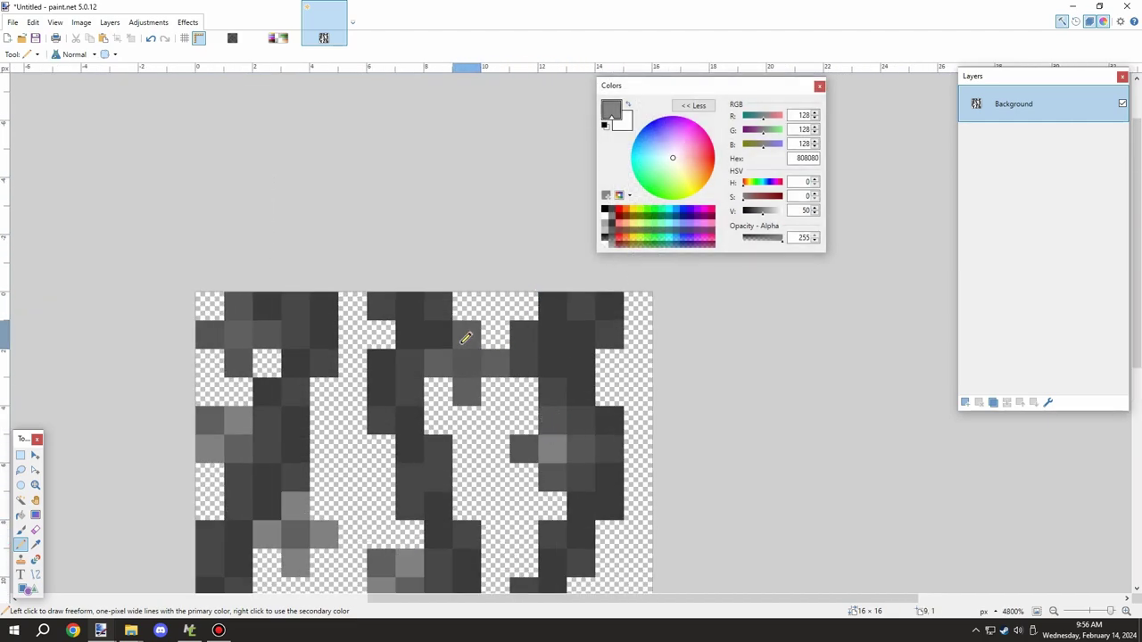
mouse_move(465, 338)
left_mouse_down()
mouse_move(447, 370)
mouse_move(491, 361)
left_mouse_up()
Sample grey 8A8A8A from color_pallet.png and fill the remaining pixels of the lower 2 × 2 clusters and the left strand's middle plus
left_click(279, 38)
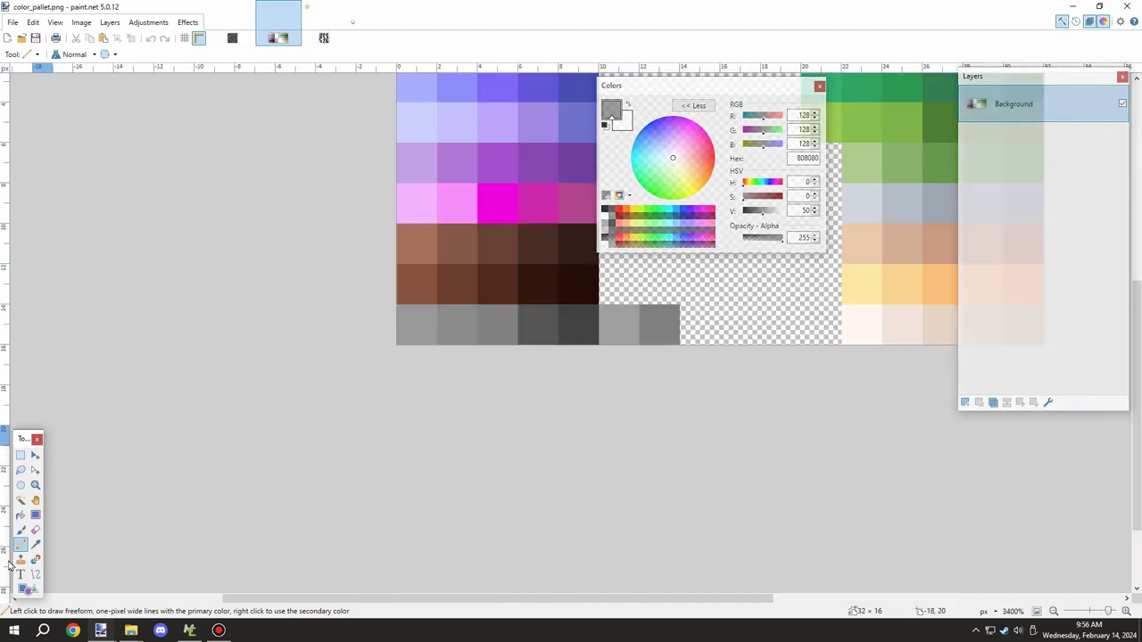
left_click(36, 544)
left_click(466, 311)
left_click(323, 38)
key("p")
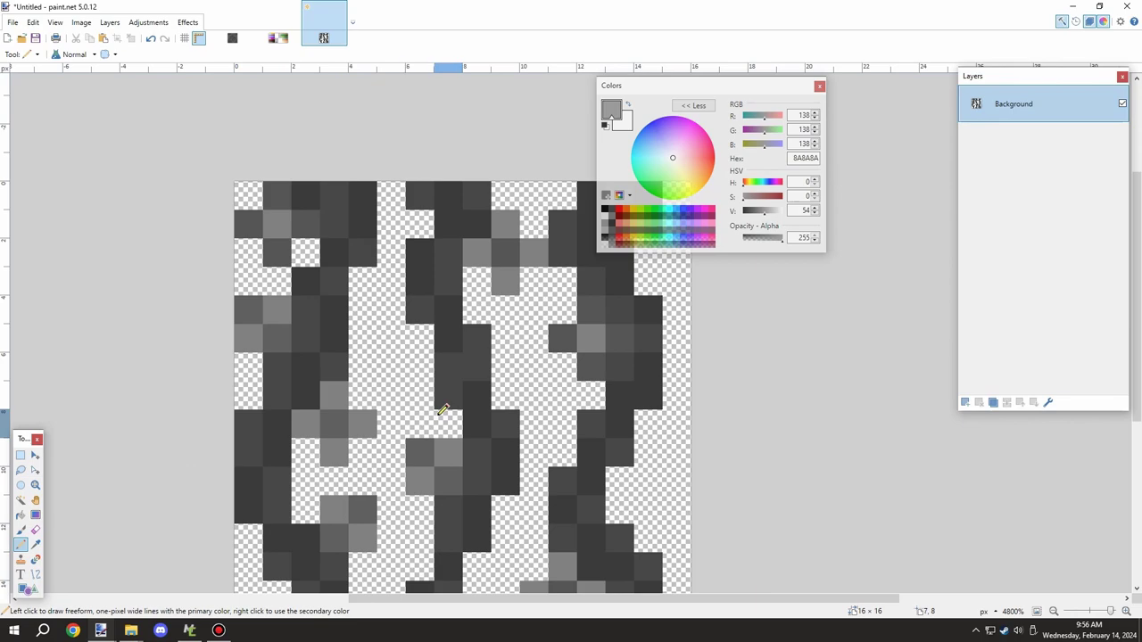
left_click(331, 535)
left_click(367, 515)
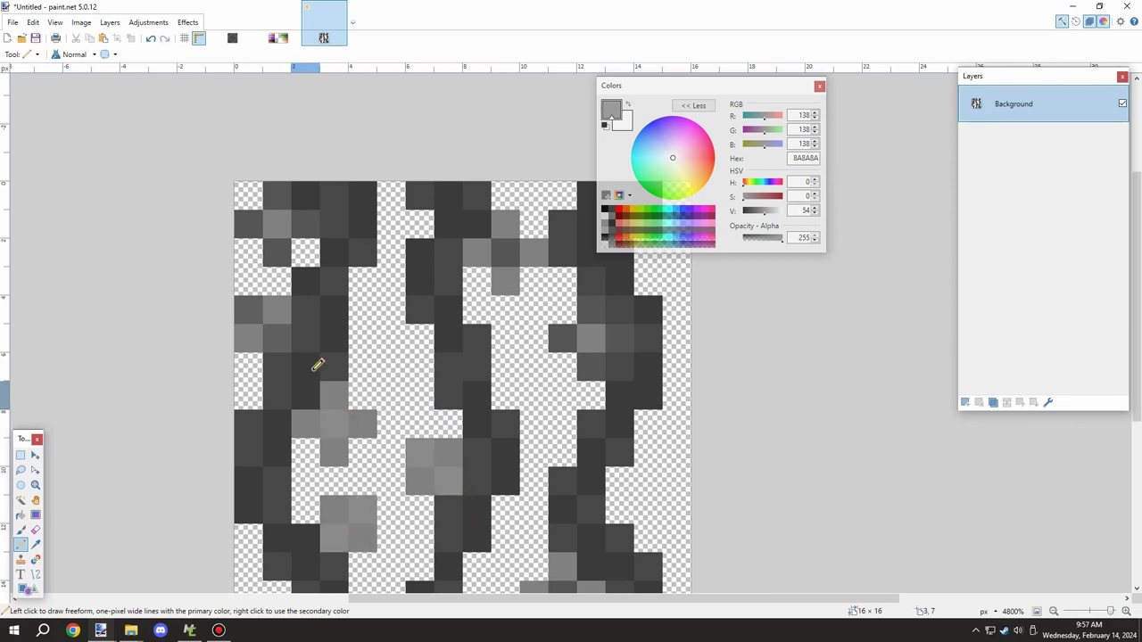
Paint 8A8A8A over the remaining darker pixels of the left strand's upper shapes and the plus shapes on the middle and right strands
left_click(252, 314)
left_click(275, 335)
left_click_drag(295, 215, 279, 249)
scroll(304, 245, "down", 5)
scroll(415, 234, "up", 5)
left_click(410, 278)
scroll(412, 279, "down", 6)
scroll(488, 327, "up", 4)
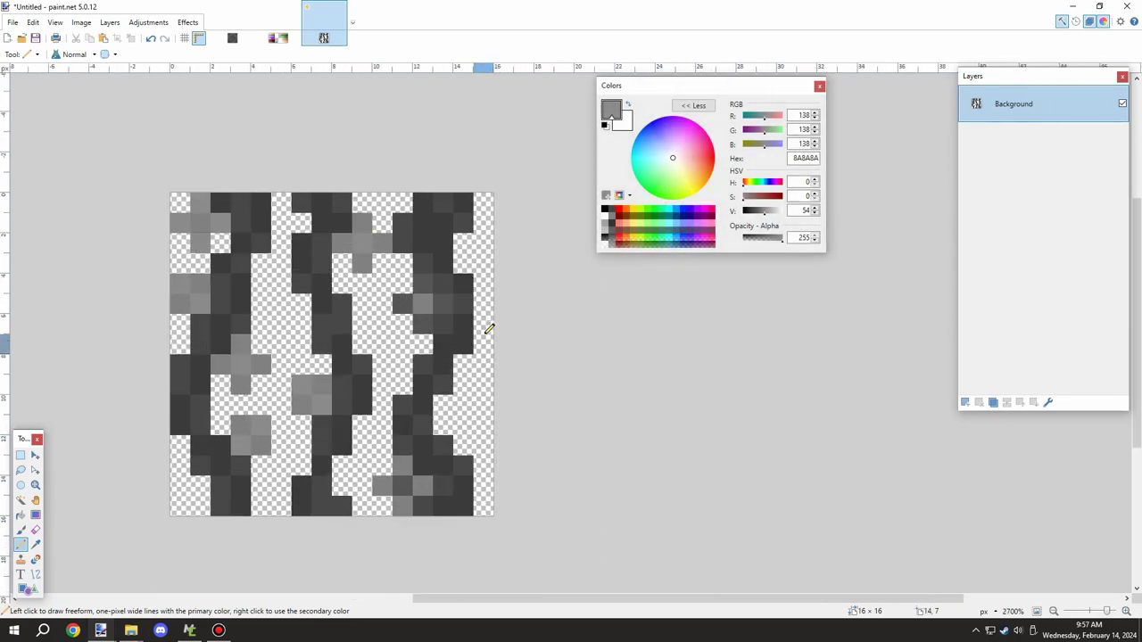
left_click_drag(394, 299, 420, 282)
scroll(424, 317, "down", 3)
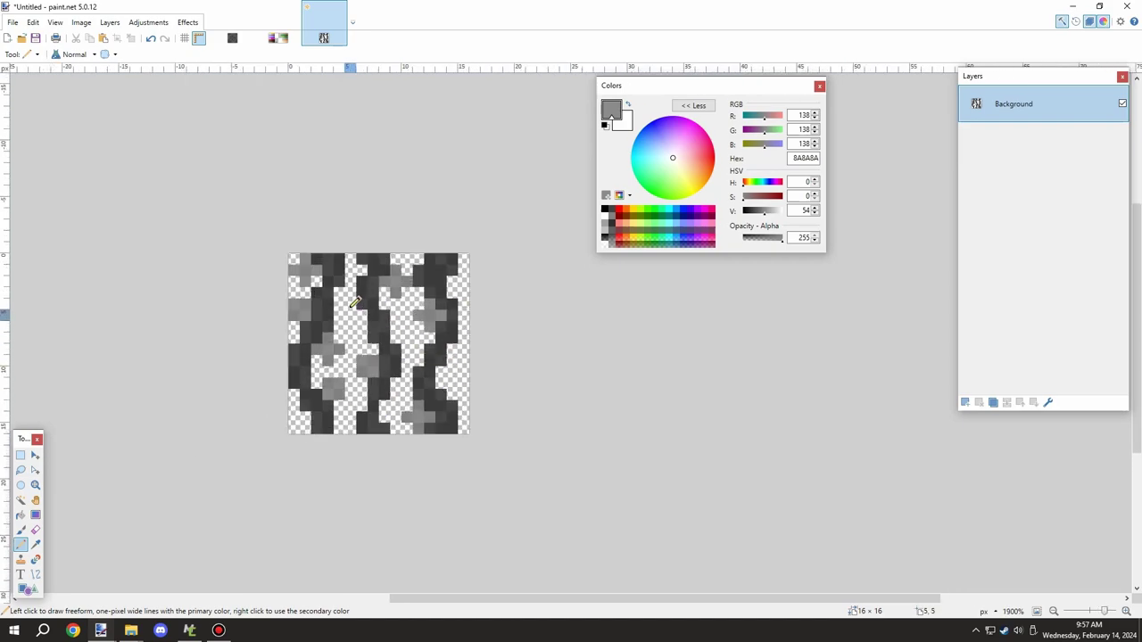
scroll(392, 356, "up", 2)
Sample grey 555555 from moss.png and add lighter pixels along the left strand of the untitled strands image
left_click(232, 36)
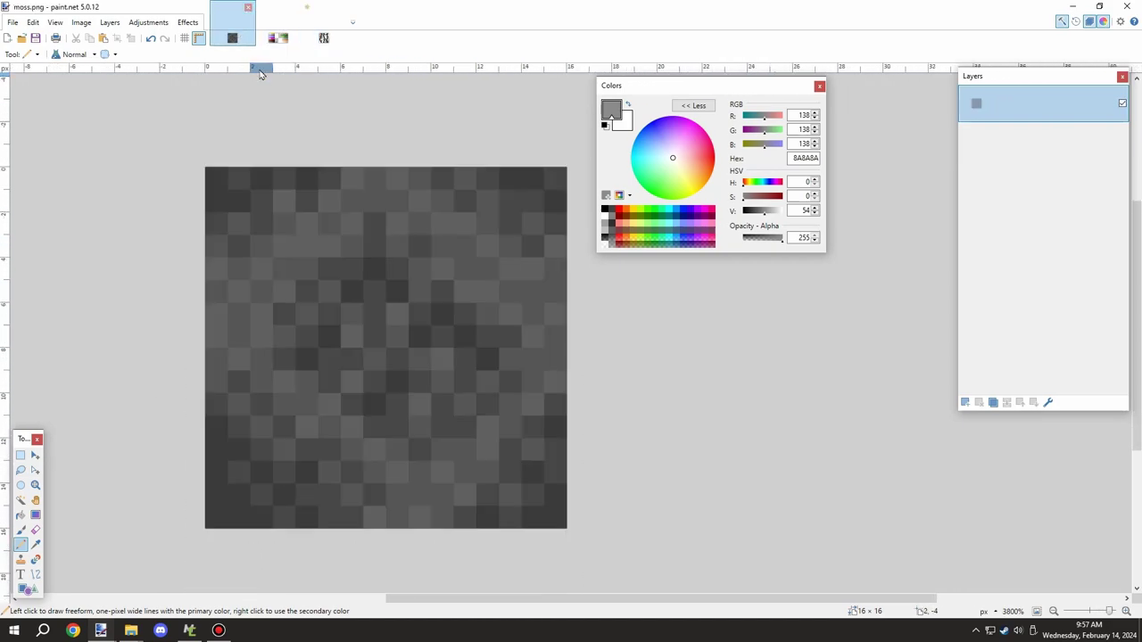
left_click(36, 545)
left_click(286, 39)
left_click(233, 38)
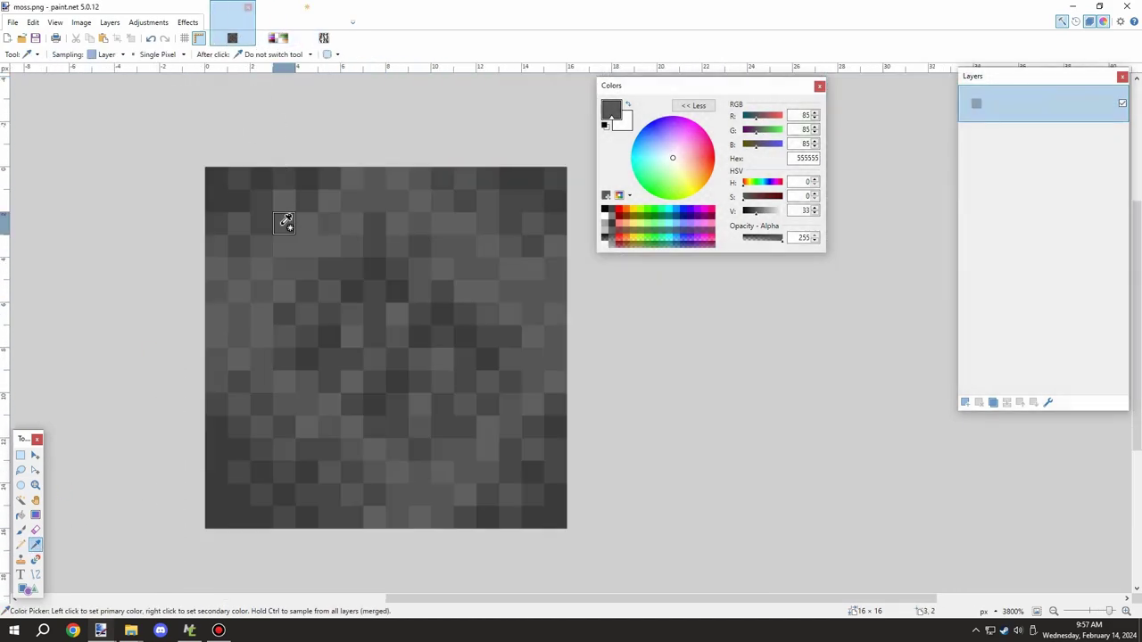
left_click(324, 37)
scroll(282, 312, "up", 2)
left_click(22, 545)
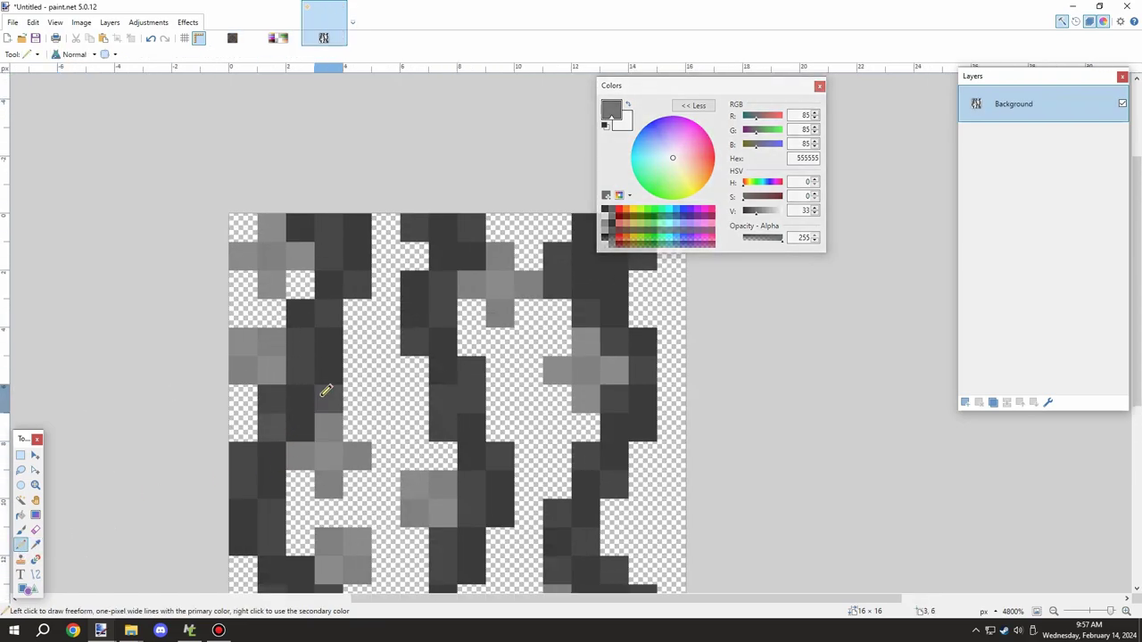
left_click_drag(326, 390, 302, 421)
scroll(261, 489, "down", 1)
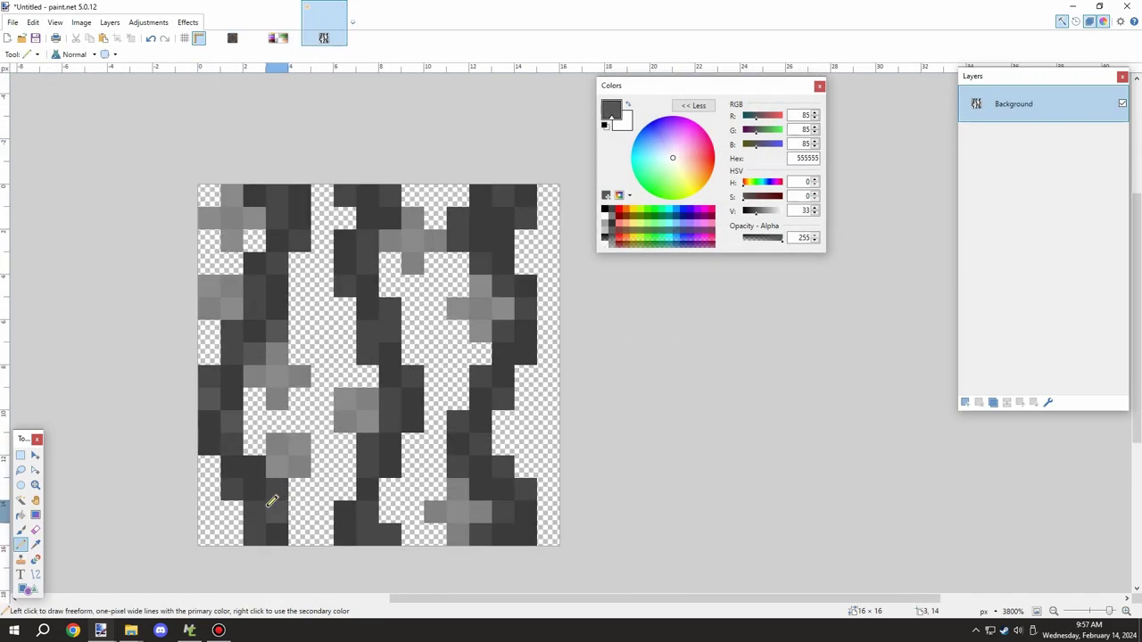
Scatter 555555 pixels along the middle strand, from its bottom end up to its upper section
scroll(259, 463, "up", 1)
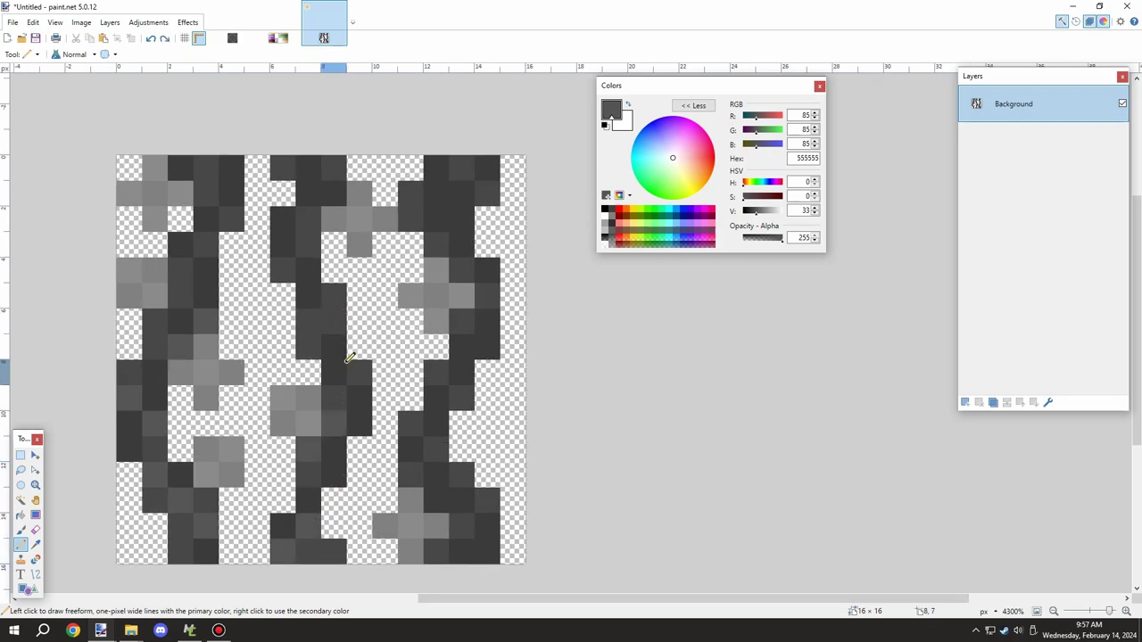
scroll(330, 241, "down", 2)
scroll(339, 255, "up", 3)
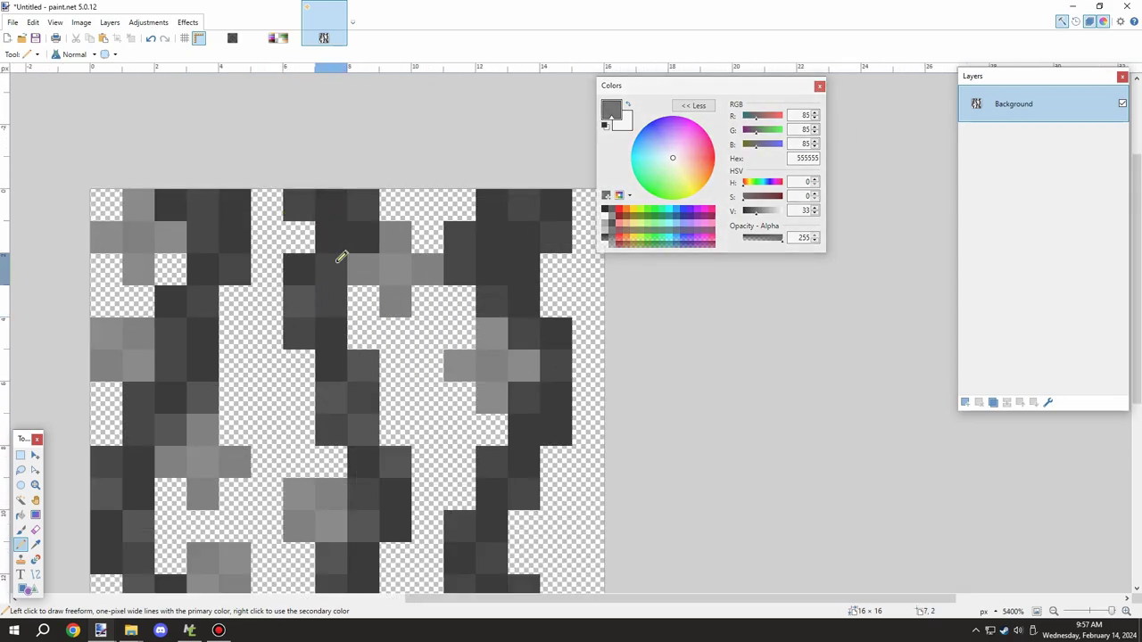
Scatter 555555 pixels over the right strand from its top end down to its wide base
scroll(360, 227, "down", 3)
scroll(433, 214, "up", 1)
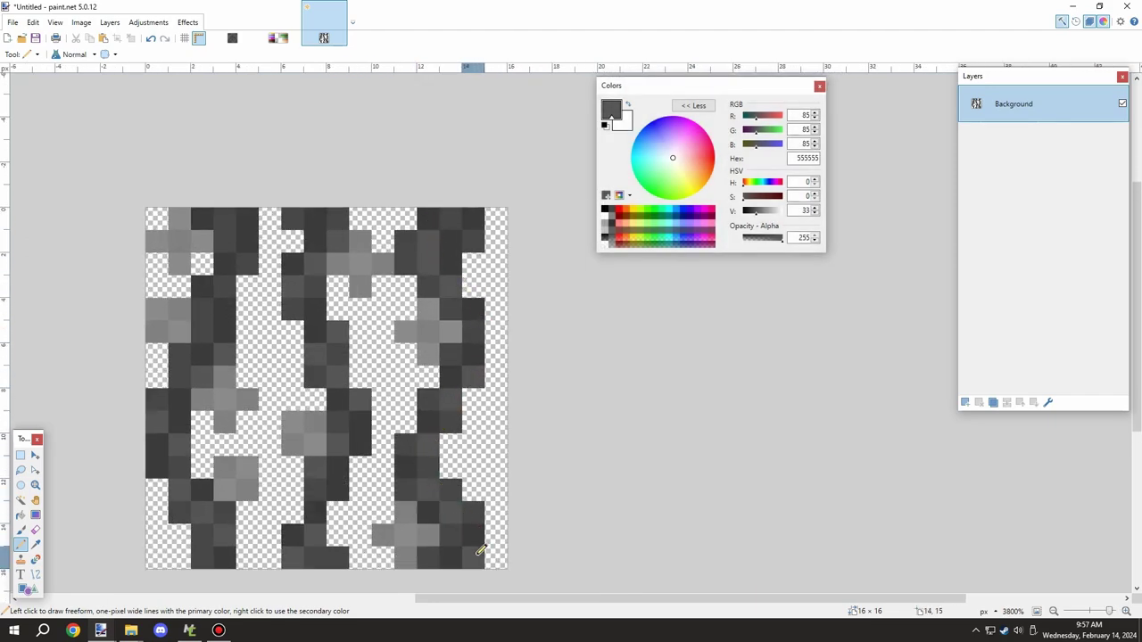
scroll(441, 424, "down", 4)
scroll(432, 375, "up", 2)
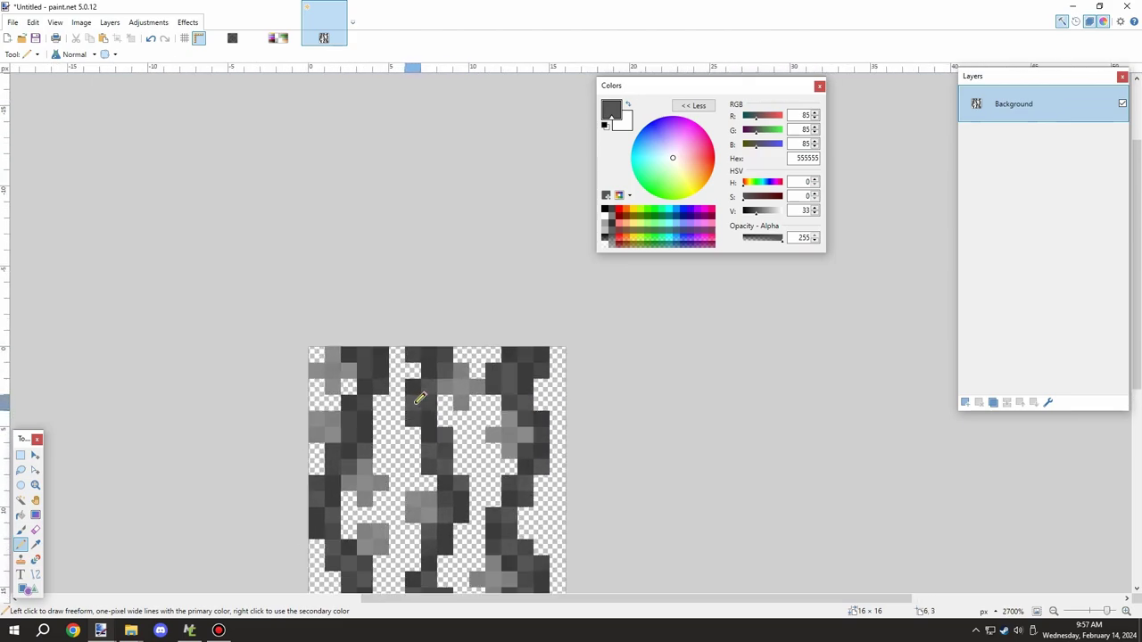
scroll(431, 355, "down", 1)
Select the whole strands texture and create a new 32 × 32 pixel image
key("ctrl+a")
left_click(232, 37)
key("alt+f")
type("n")
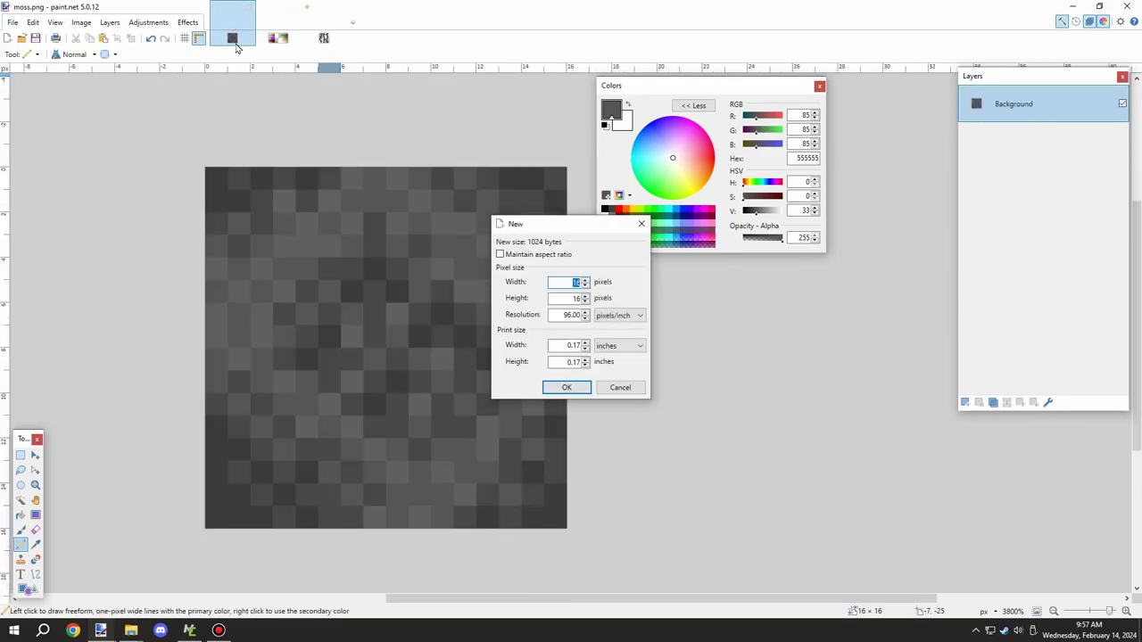
type("32")
key("Return")
scroll(528, 295, "up", 10)
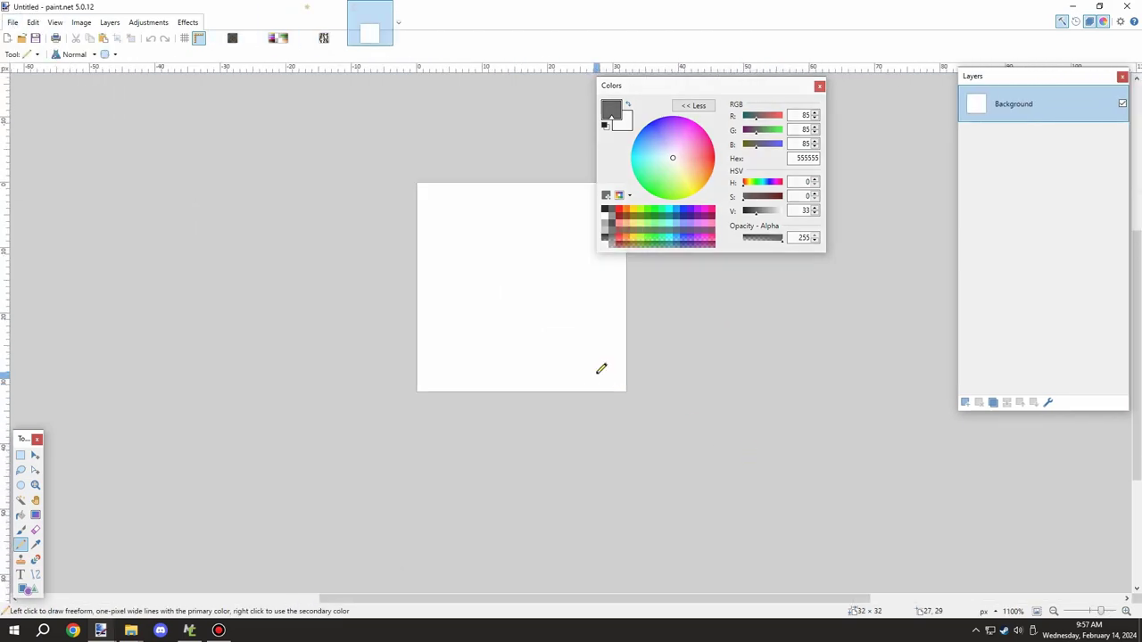
Copy the finished strands texture and paste it into the upper-left quarter of the 32 × 32 image
key("ctrl+a")
key("m")
left_click(232, 37)
left_click(324, 38)
key("ctrl+c")
left_click(370, 32)
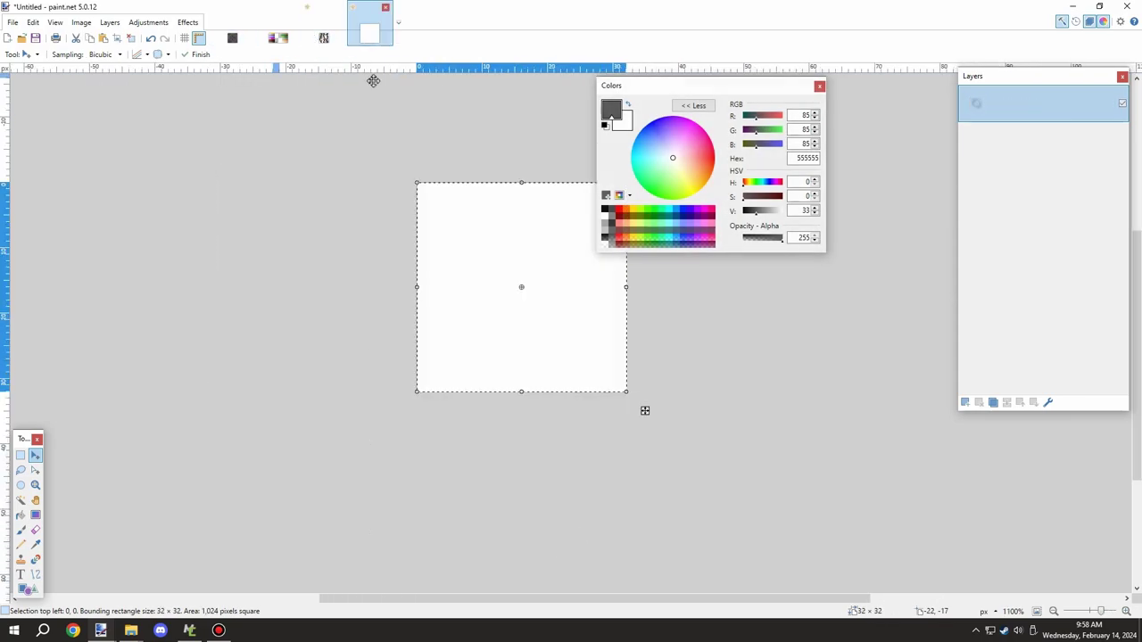
key("ctrl+v")
Paste a second copy of the strands and place it directly beneath the first, starting at 0, 16
scroll(437, 207, "up", 3)
key("ctrl+v")
left_click_drag(497, 238, 497, 419)
key("ctrl+d")
scroll(408, 300, "down", 3)
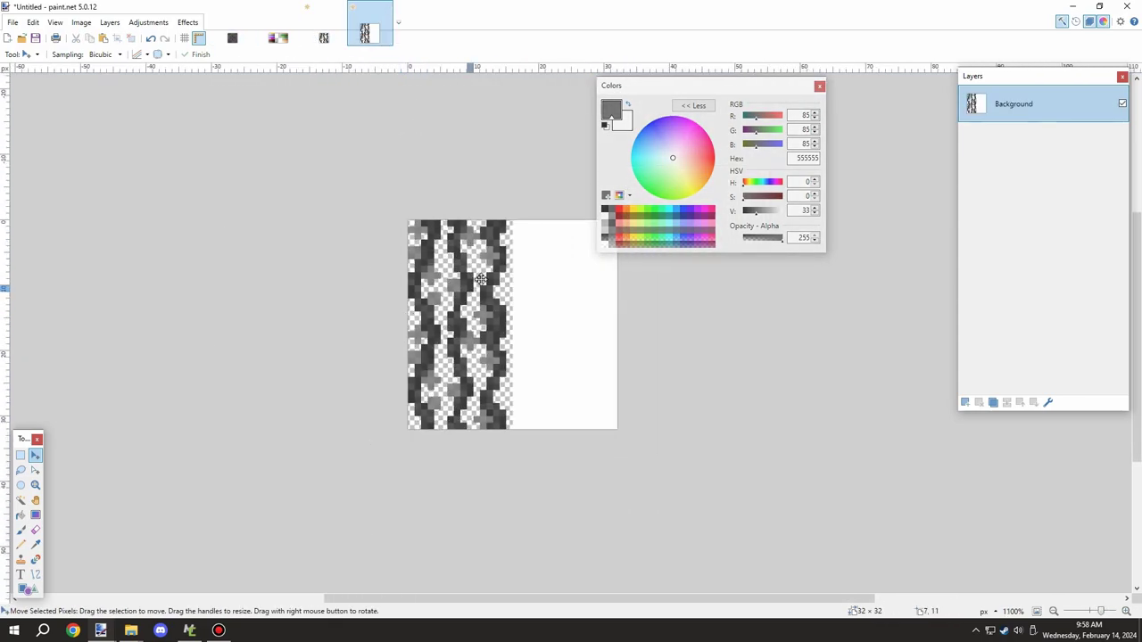
scroll(486, 330, "up", 3)
scroll(540, 316, "up", 4)
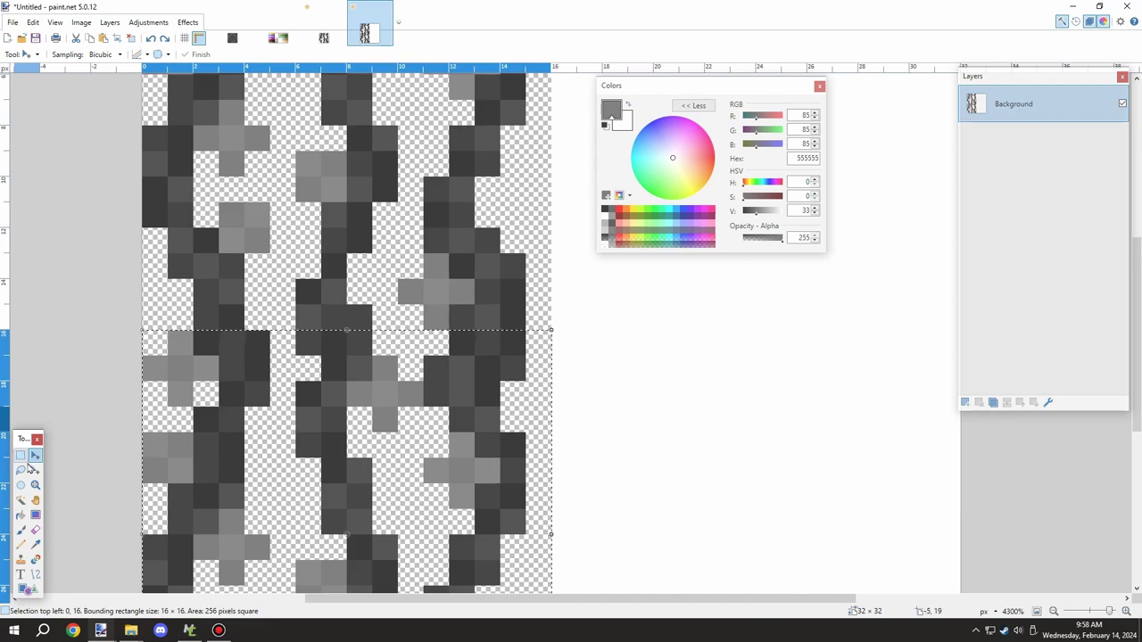
Delete pixels from the right strand's inner edge around the seam between the copies and at its bottom end
key("s")
left_click(509, 344)
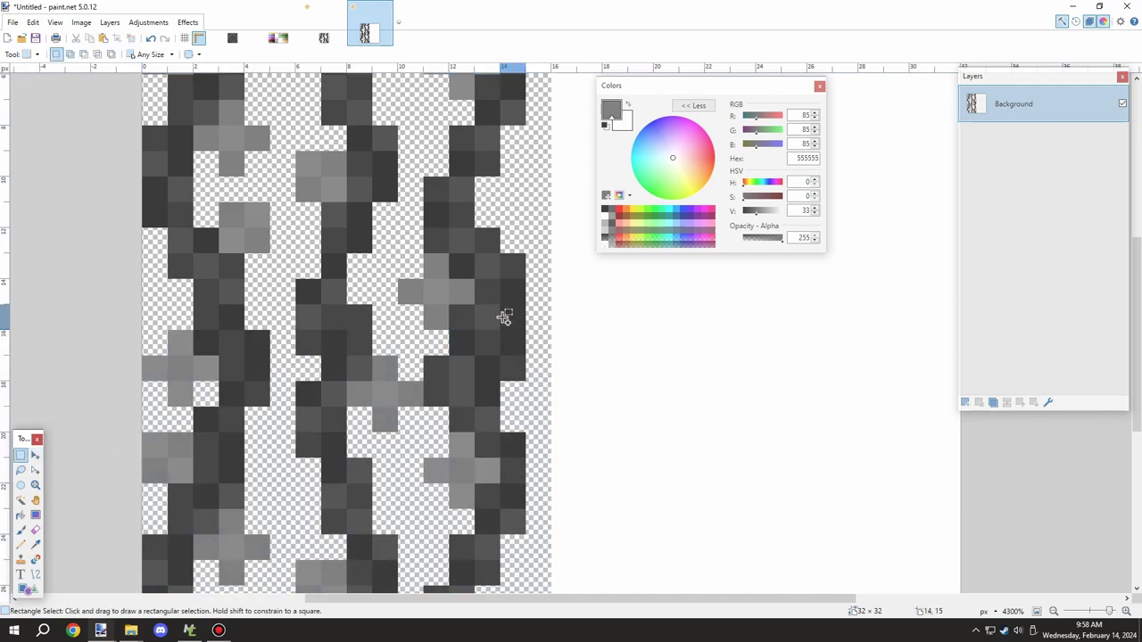
scroll(504, 314, "down", 3)
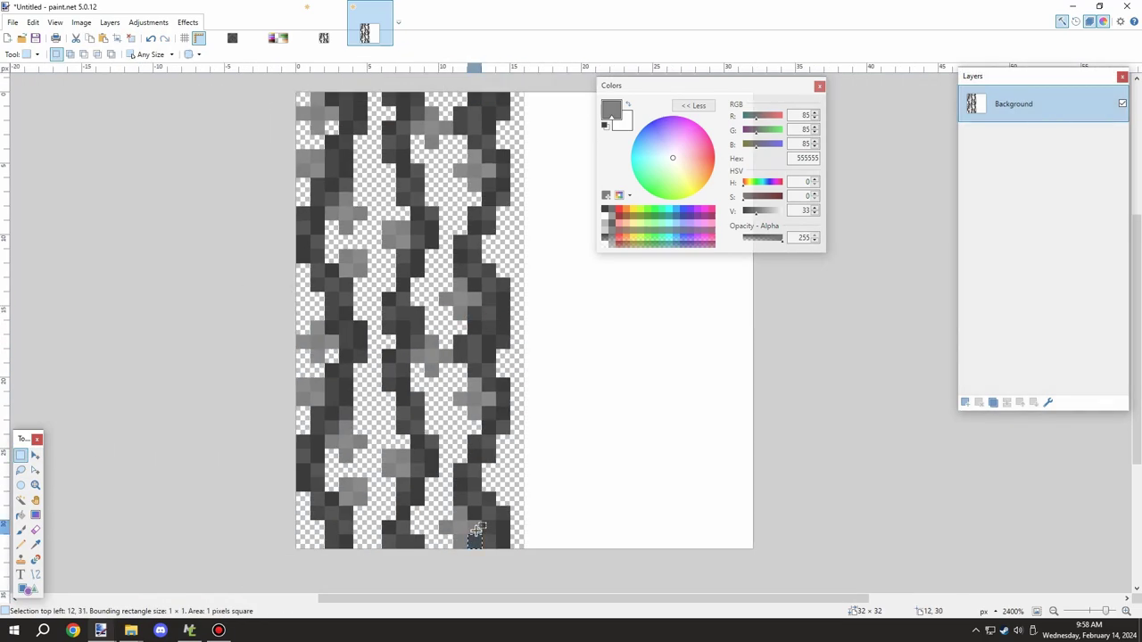
key("Delete")
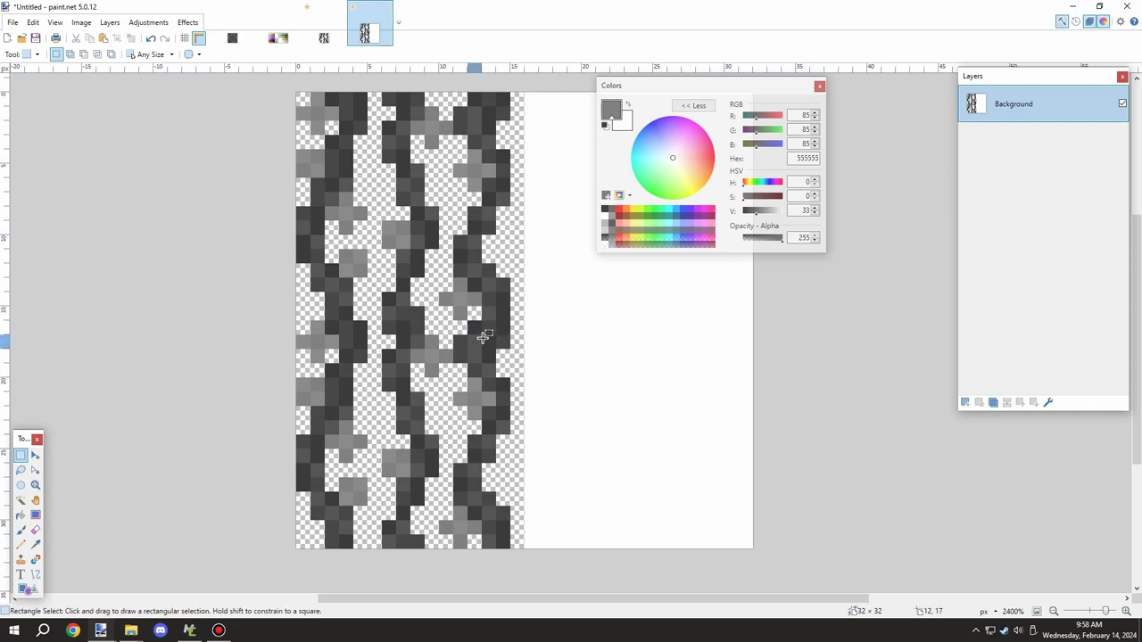
mouse_move(457, 333)
left_mouse_down()
mouse_move(460, 368)
mouse_move(479, 331)
left_mouse_up()
key("Delete")
key("Delete")
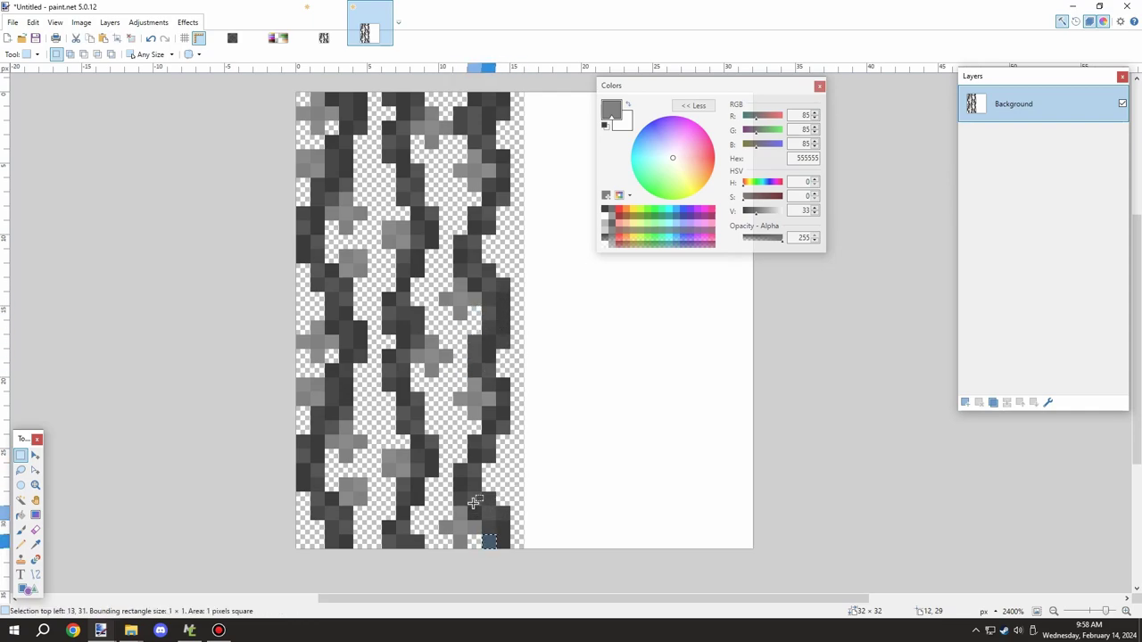
Select the lower 16 × 16 strands tile starting at 0, 16 and paste a copy of it over the upper tile
left_click_drag(520, 548, 284, 321)
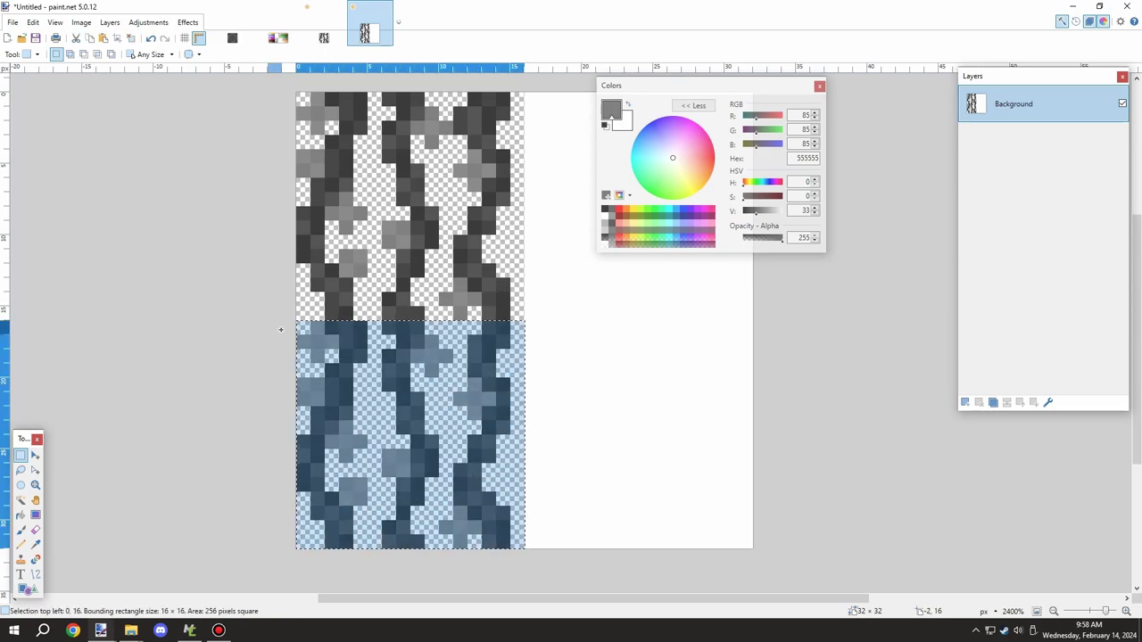
key("ctrl+c")
key("ctrl+v")
left_click_drag(374, 384, 377, 161)
key("ctrl+d")
scroll(406, 281, "down", 4)
scroll(440, 346, "up", 5)
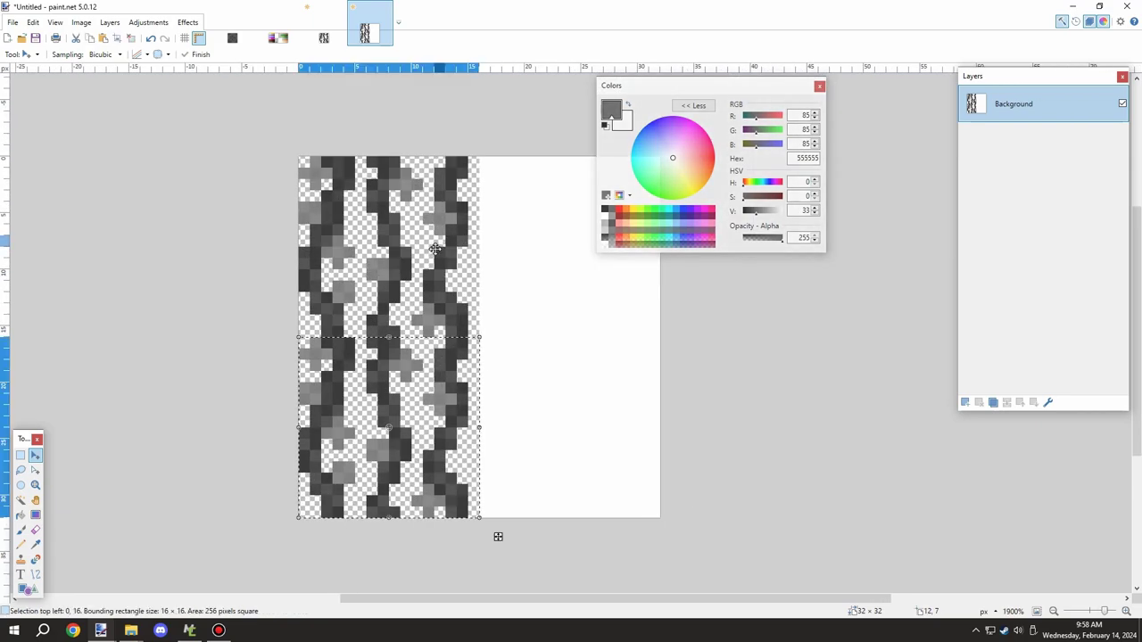
scroll(370, 533, "down", 1)
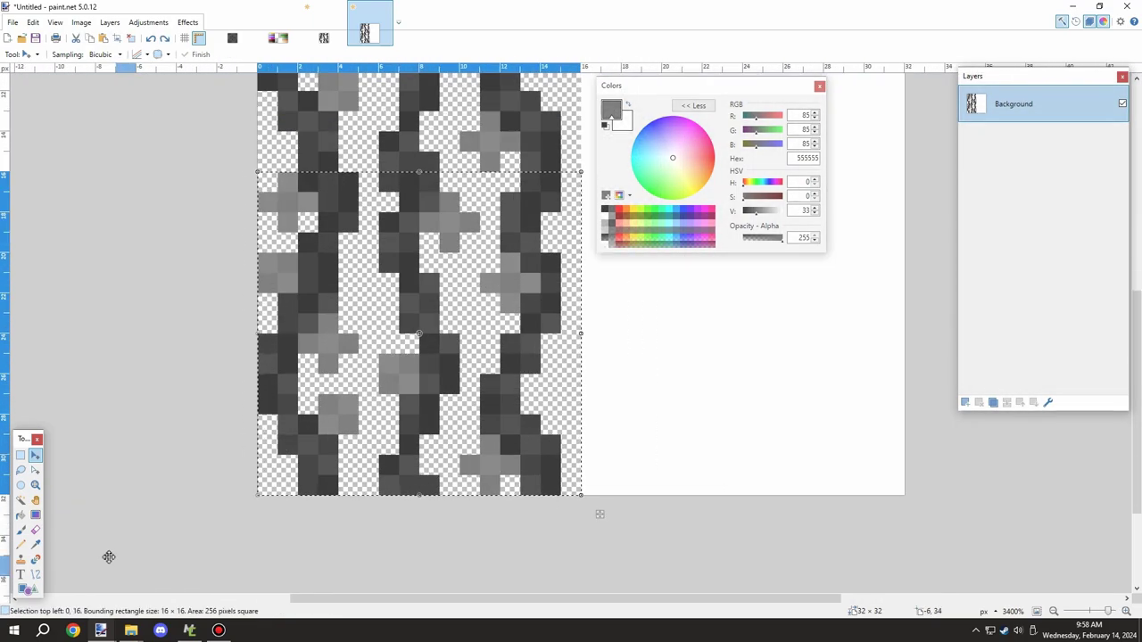
Pencil extra dark pixels onto the middle strand near the lower tile's bottom, then place a copy of that tile at 0, 0
key("p")
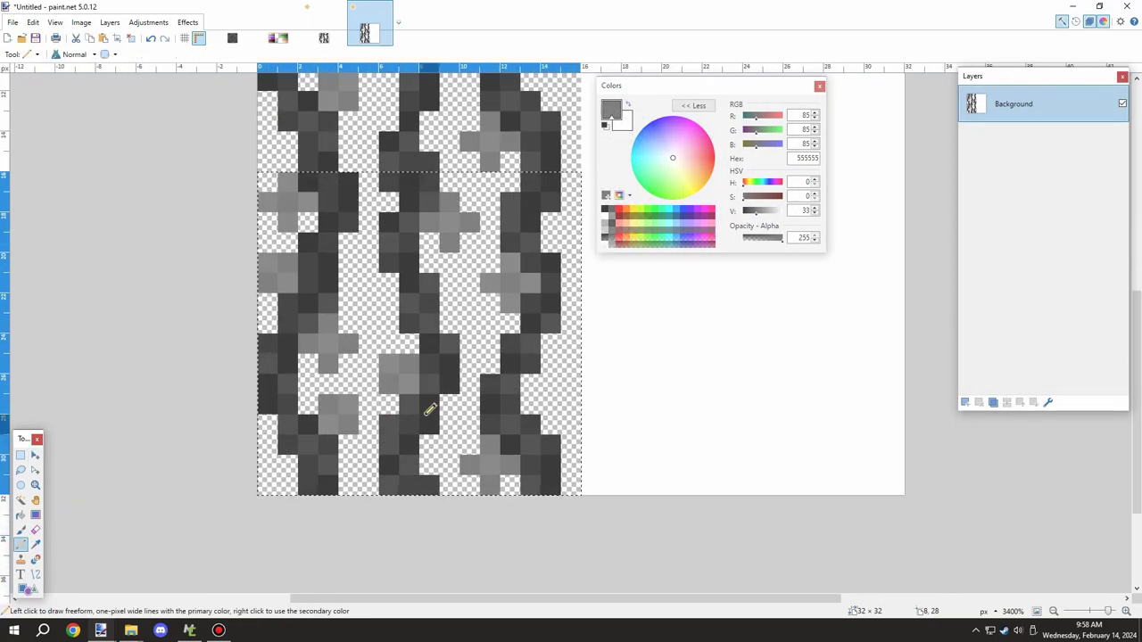
scroll(429, 409, "down", 4)
scroll(466, 415, "up", 1)
scroll(487, 326, "down", 1)
key("m")
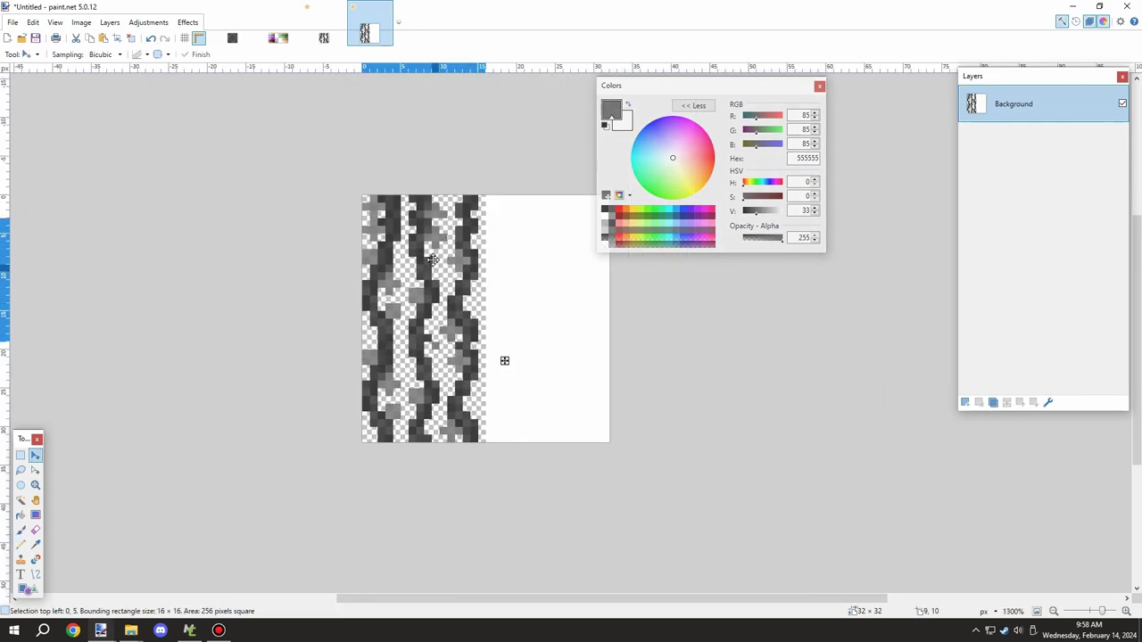
left_click_drag(433, 259, 432, 247)
key("ctrl+d")
scroll(434, 247, "down", 1)
scroll(453, 235, "up", 2)
scroll(460, 239, "down", 1)
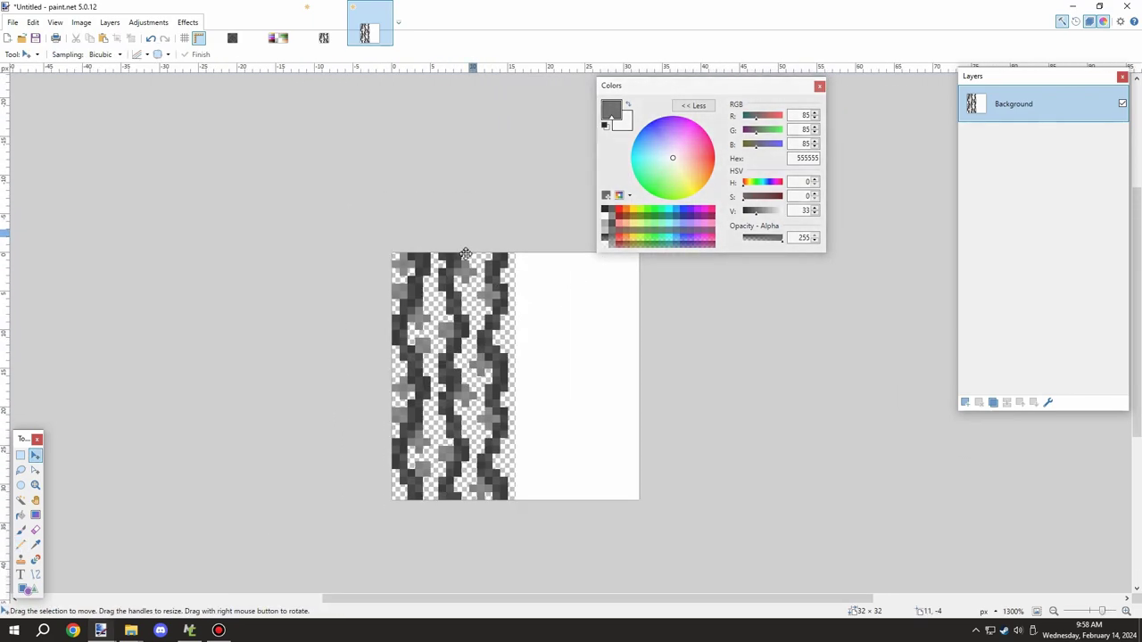
Copy the upper 16 × 16 tile into the 16 × 16 strands image and save it to the Desktop as piruff_vines.png
left_click(20, 455)
left_click_drag(355, 267, 473, 392)
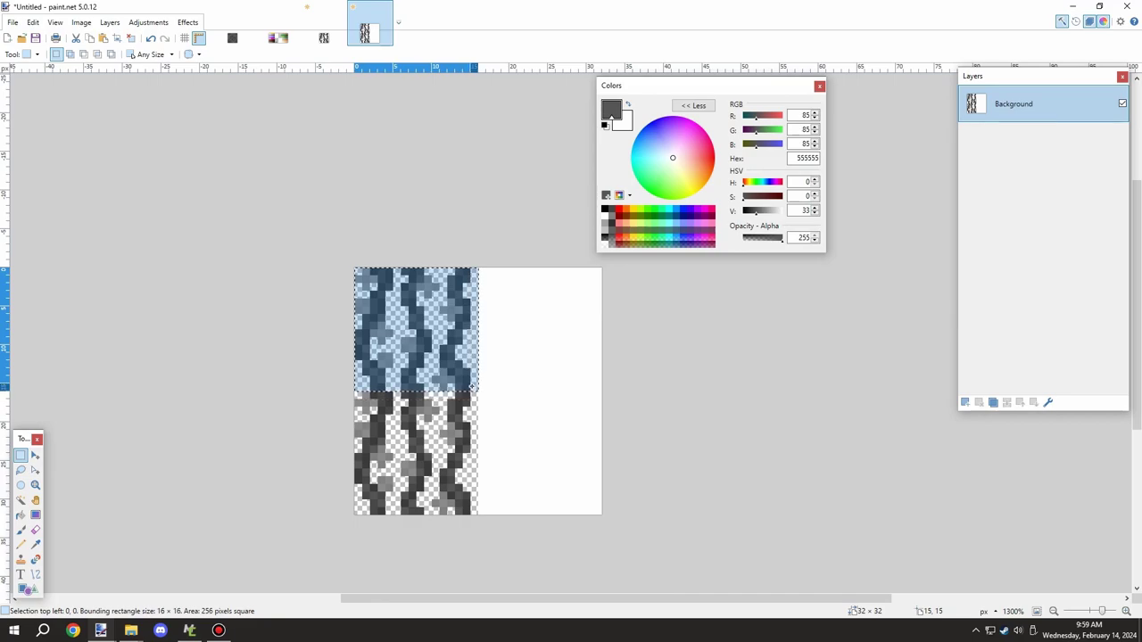
key("ctrl+c")
key("ctrl+alt+v")
left_click(41, 112)
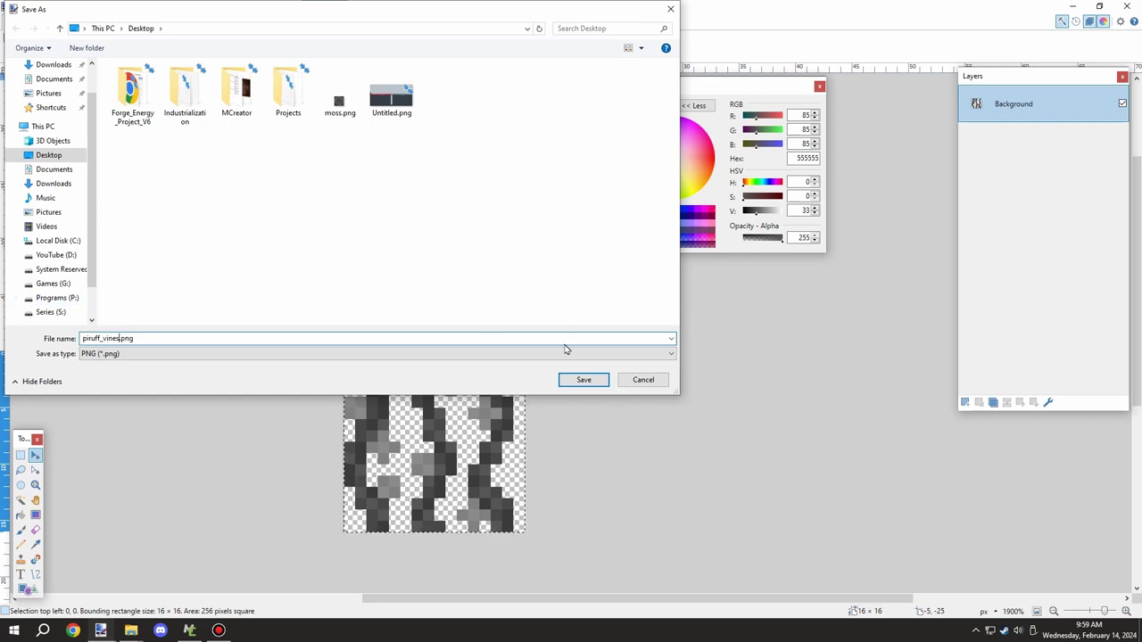
type("piruff_vines")
left_click(584, 379)
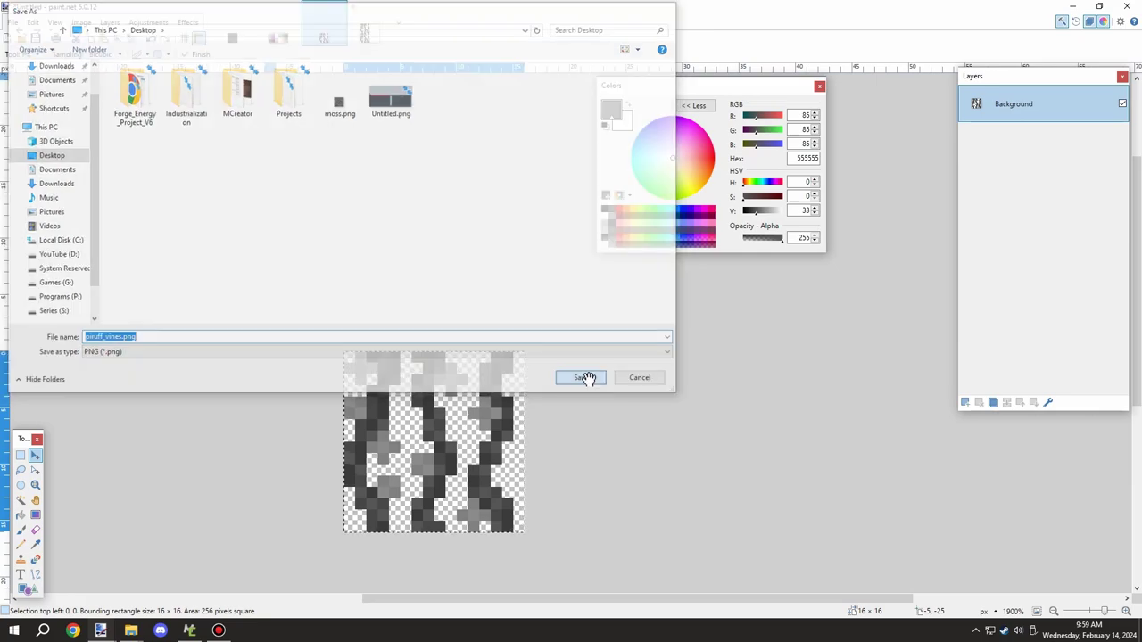
Close the saved vines texture and the 32 × 32 test image, discarding the test image's unsaved changes
left_click(339, 8)
left_click(339, 8)
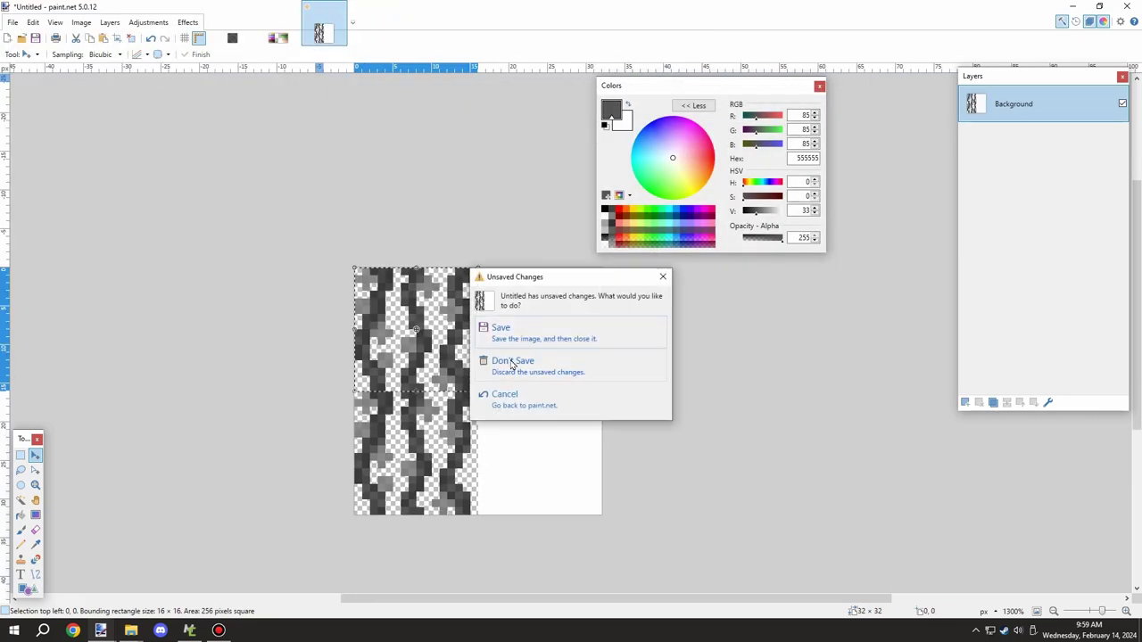
left_click(509, 359)
In color_pallet.png, move the last two grey swatches of the bottom row away to free space beside the dark greys
left_click(36, 544)
left_click(282, 38)
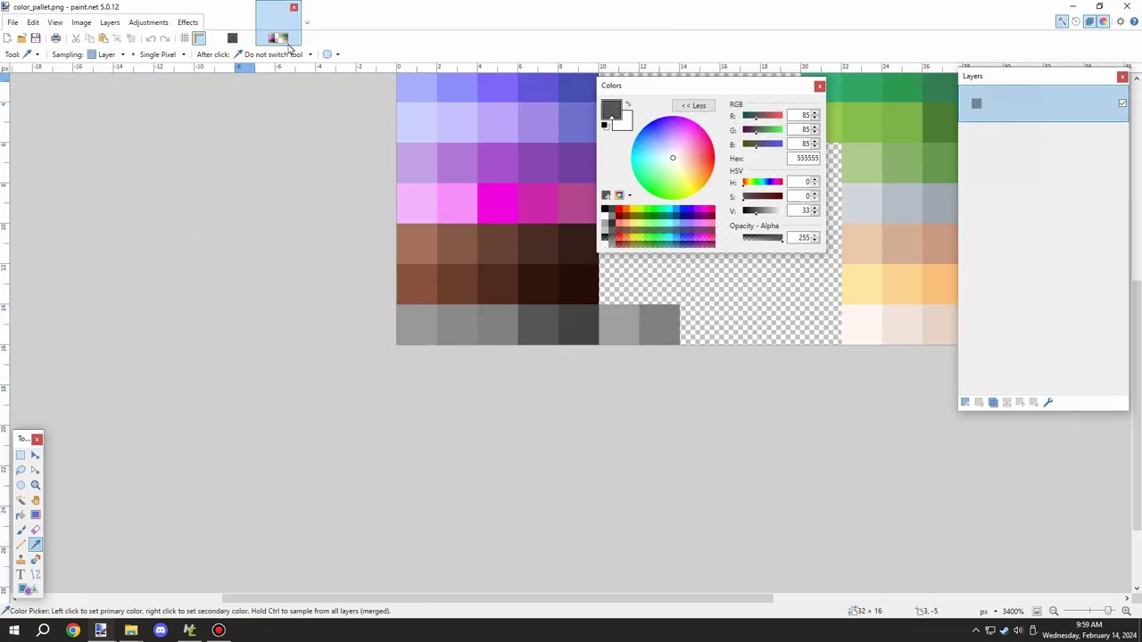
left_click(21, 456)
left_click_drag(594, 305, 670, 336)
key("m")
left_click_drag(759, 318, 941, 319)
key("ctrl+d")
Sample the dark grey 3A3A3A from moss.png and paint it as a new swatch after the palette's dark greys
left_click(233, 38)
left_click(370, 410)
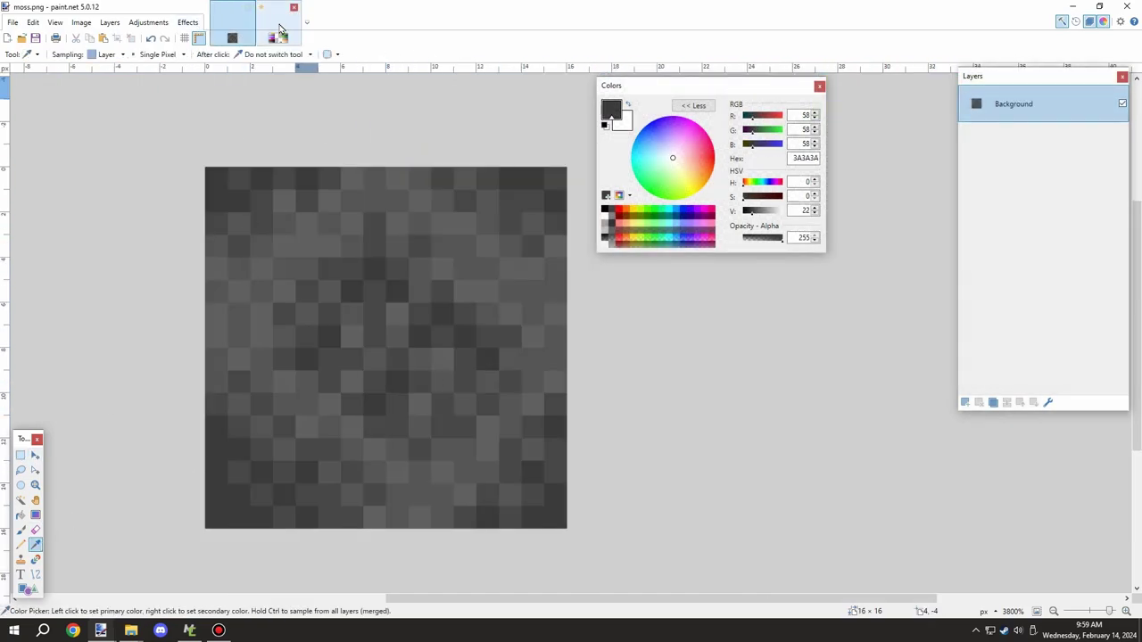
left_click(279, 33)
left_click(21, 545)
mouse_move(599, 314)
left_mouse_down()
mouse_move(598, 336)
mouse_move(615, 312)
left_mouse_up()
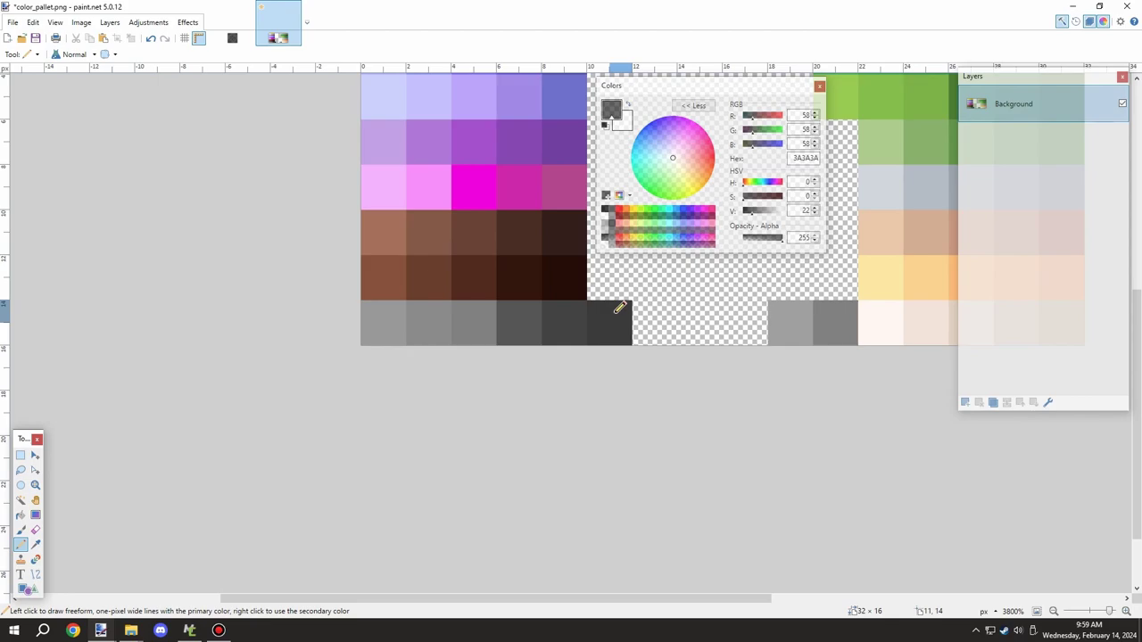
Shift the three dark grey swatches two pixels along the row to open a gap after the lighter greys
left_click(20, 455)
key("ctrl+x")
left_click_drag(506, 308, 731, 299)
key("ctrl+v")
key("ctrl+z")
key("ctrl+d")
Sample the grey 606060 from moss.png and paint it into the gap in the palette's grey row
left_click(234, 34)
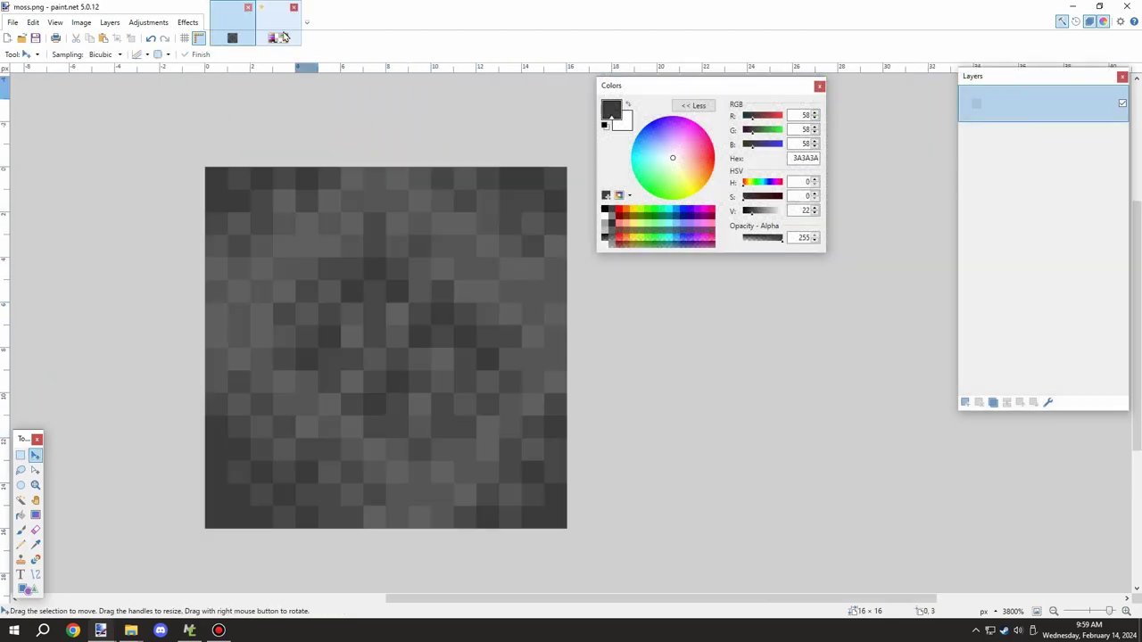
key("k")
left_click(273, 331)
key("ctrl+Tab")
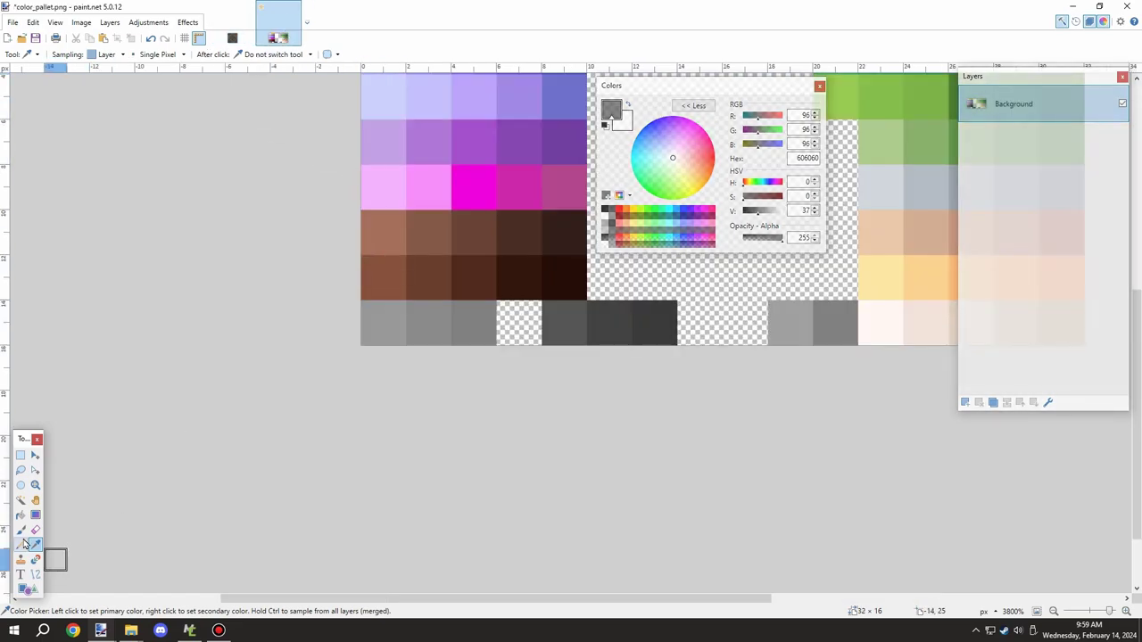
left_click(21, 544)
scroll(368, 350, "down", 4)
scroll(537, 343, "up", 2)
Move the two separated light grey swatches back so they directly follow the darkest grey in the bottom row
left_click(21, 455)
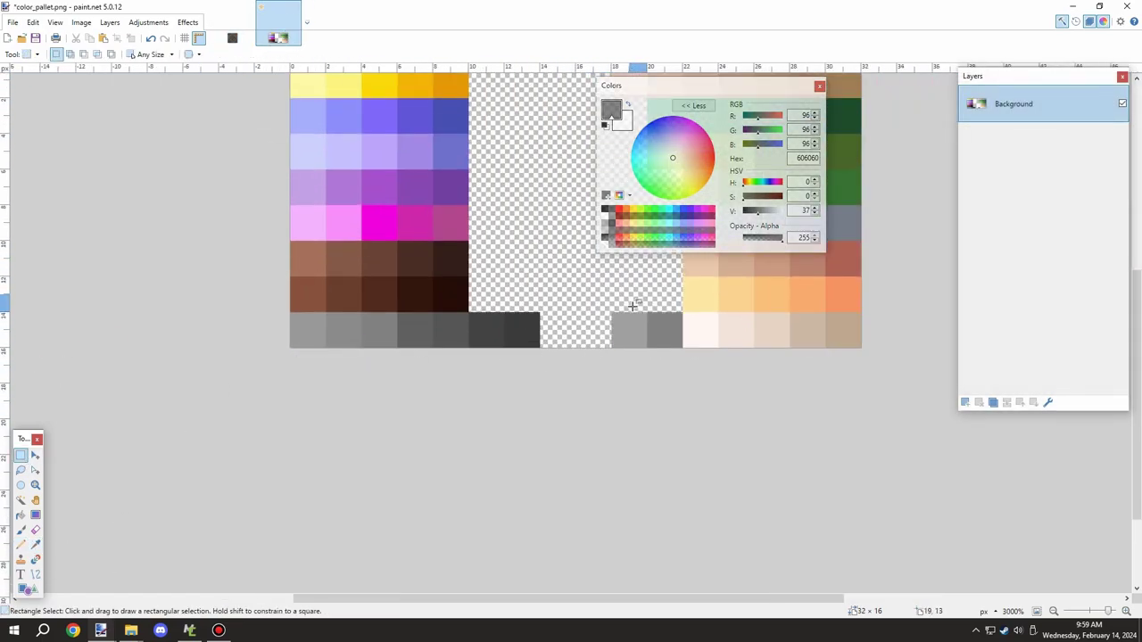
left_click_drag(618, 319, 674, 340)
key("ctrl+x")
key("ctrl+v")
left_click_drag(574, 253, 499, 244)
scroll(526, 226, "down", 1)
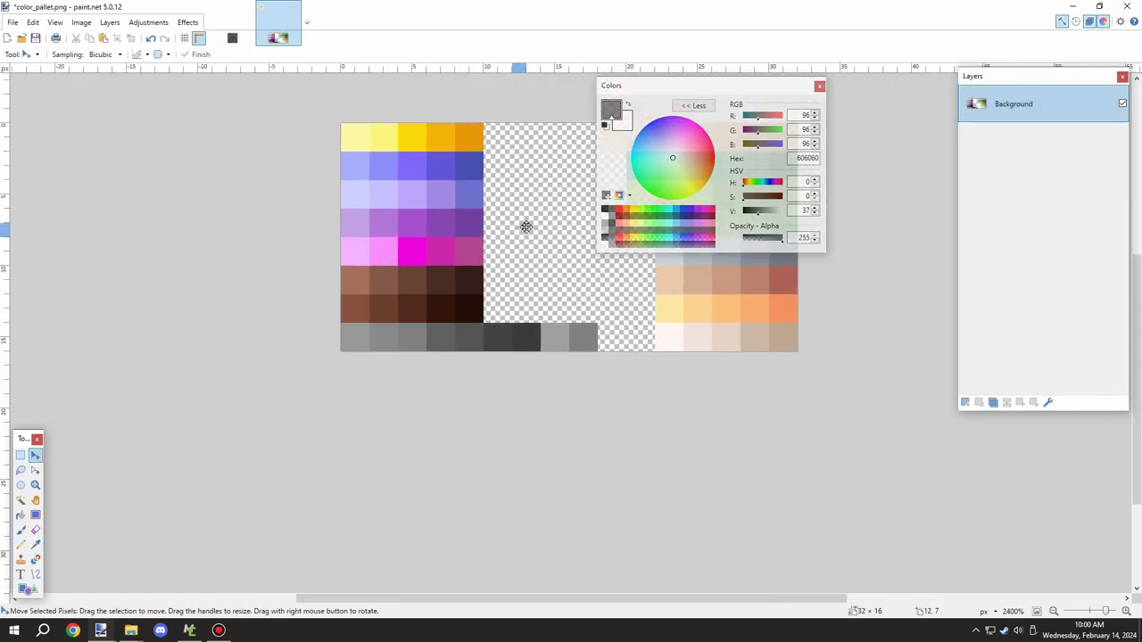
Save the updated color_pallet.png with the chosen PNG settings and close the image
key("ctrl+s")
left_click(775, 397)
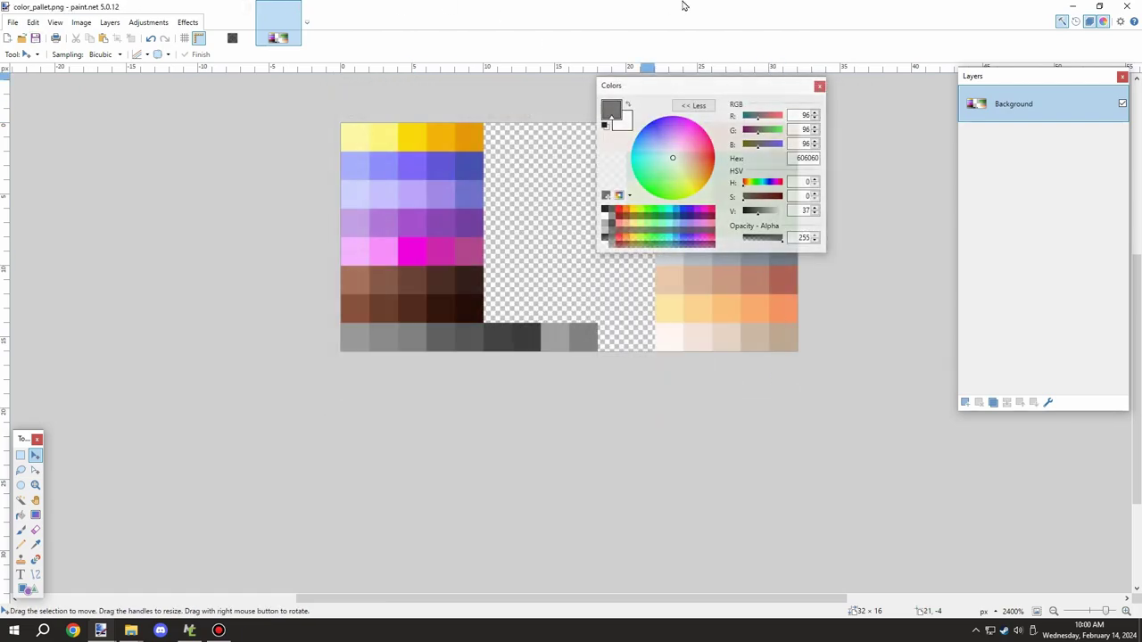
left_click(293, 8)
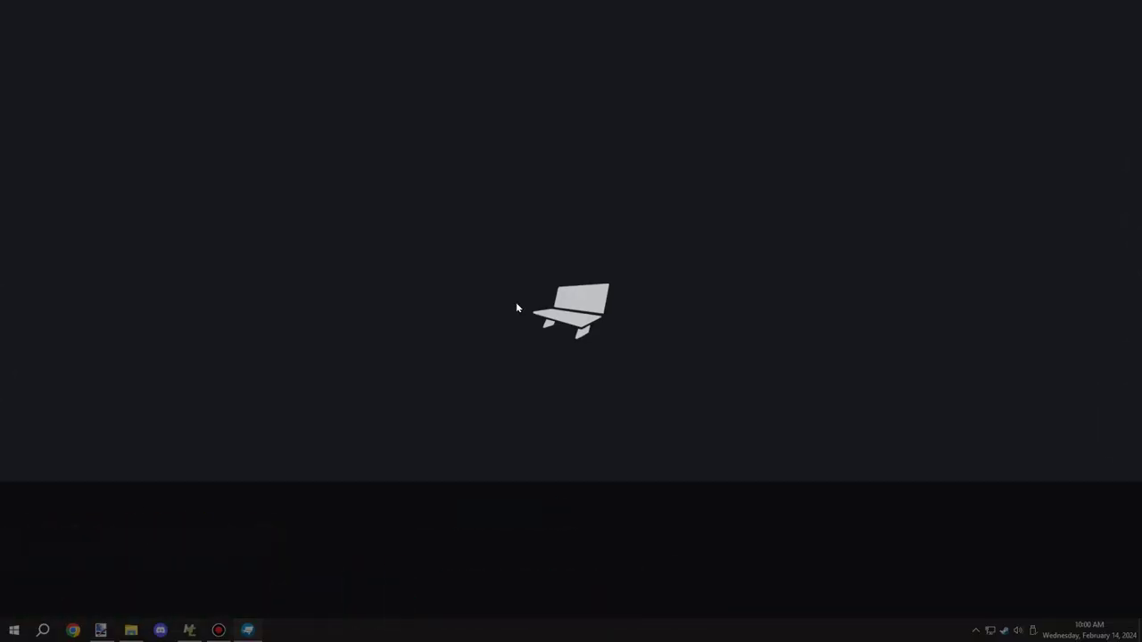
Switch to Blockbench and create a new Java Block/Item model named piruff_vines
scroll(354, 364, "down", 1)
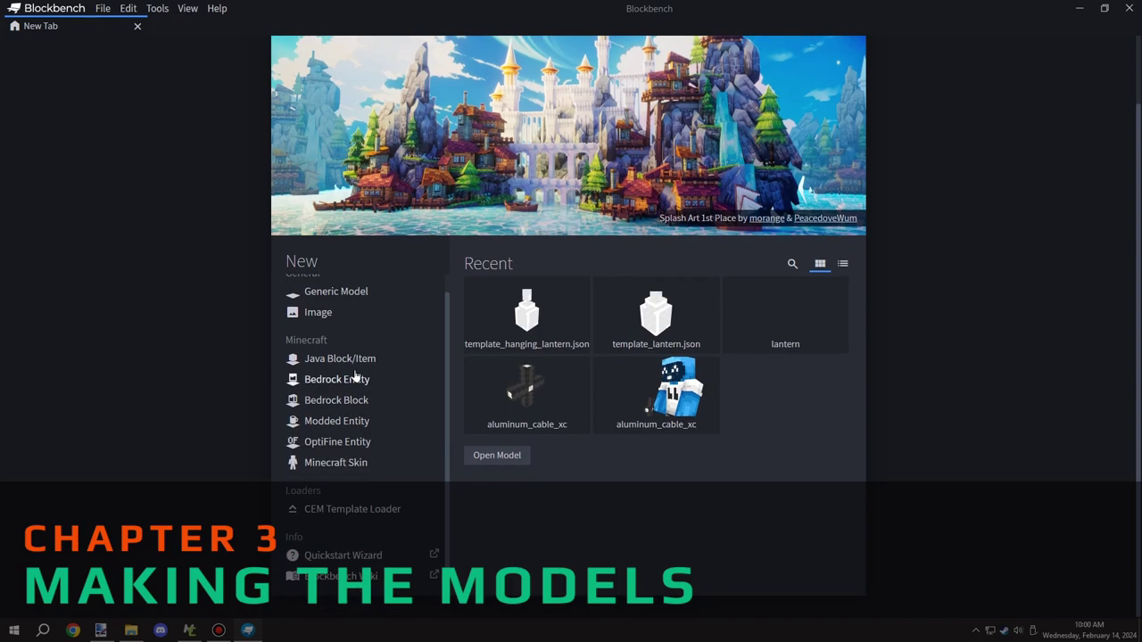
left_click(343, 379)
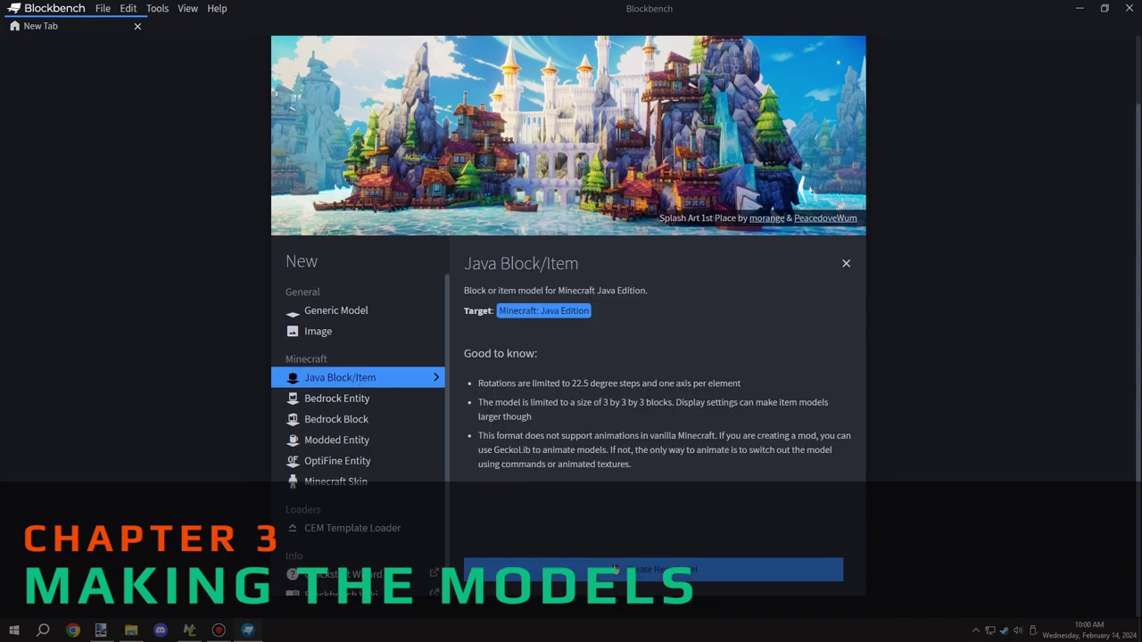
left_click(514, 570)
type("piruff_vines")
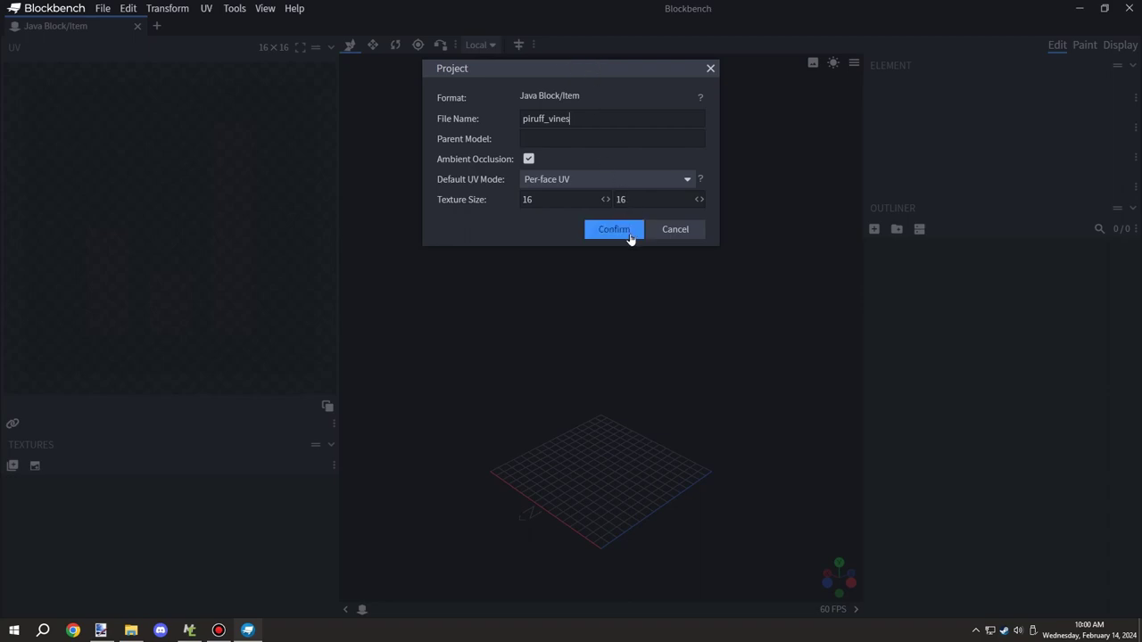
left_click(628, 234)
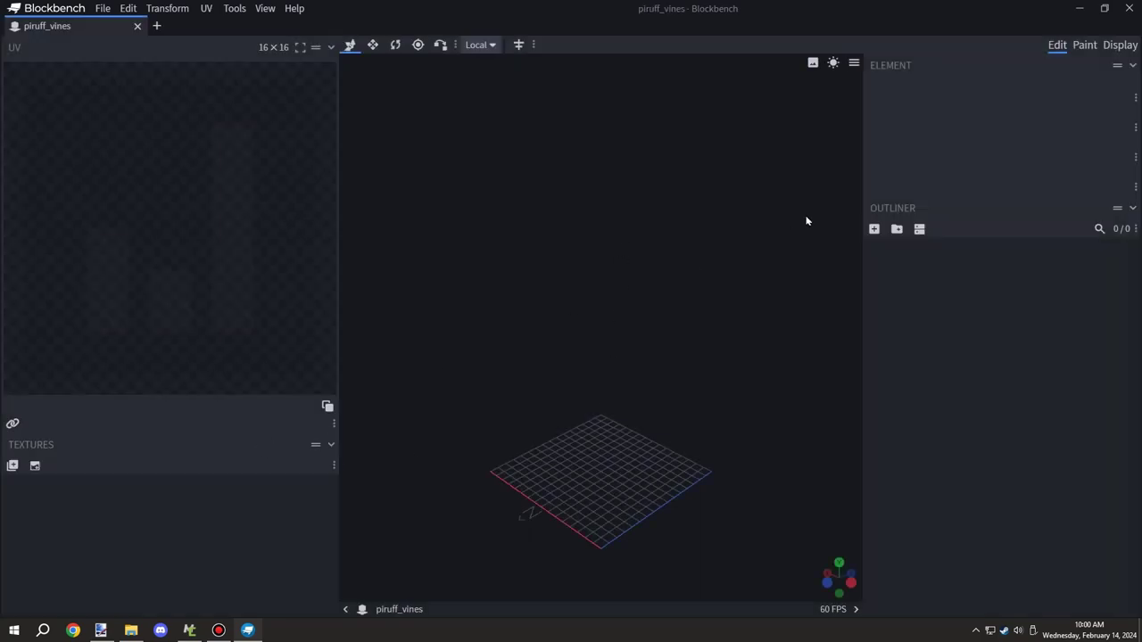
Add a cube to the model and stretch its height to 16 units
left_click(874, 230)
left_click_drag(753, 356, 685, 361)
key("s")
left_click_drag(523, 453, 510, 320)
key("v")
left_click_drag(582, 442, 572, 438)
key("ctrl+z")
key("s")
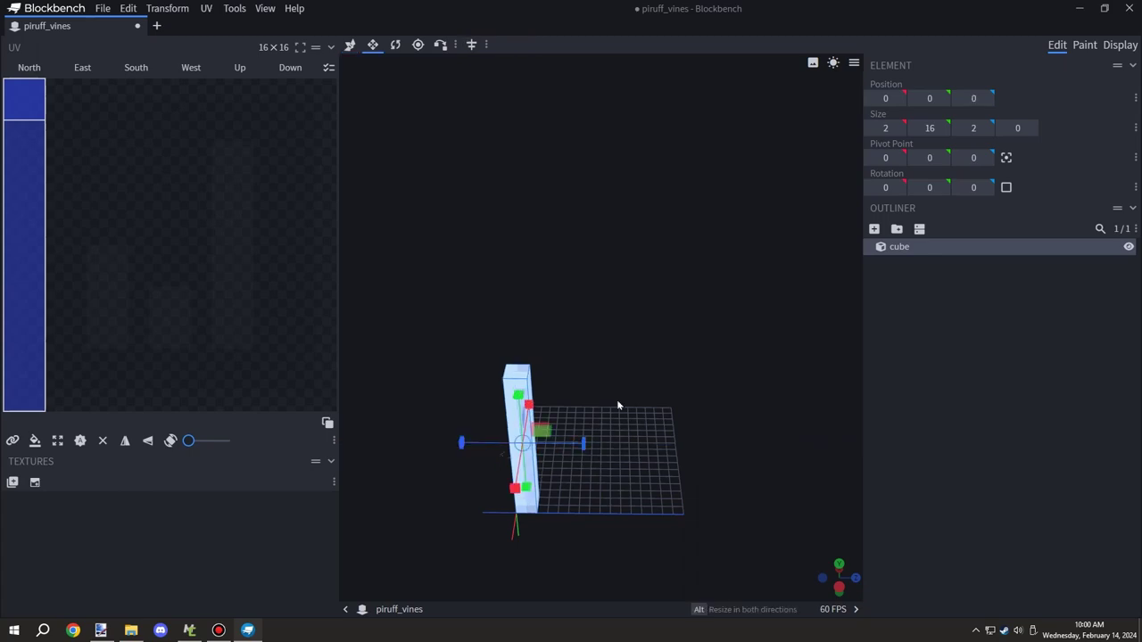
Resize the cube into a flat plane of 0 × 16 × 16 and move it to X position 8
left_click_drag(617, 404, 487, 399)
key("v")
key("s")
left_click_drag(589, 344, 568, 345)
left_click_drag(704, 384, 573, 380)
left_click_drag(612, 337, 468, 328)
key("v")
left_click_drag(702, 362, 538, 380)
left_click_drag(747, 359, 737, 317)
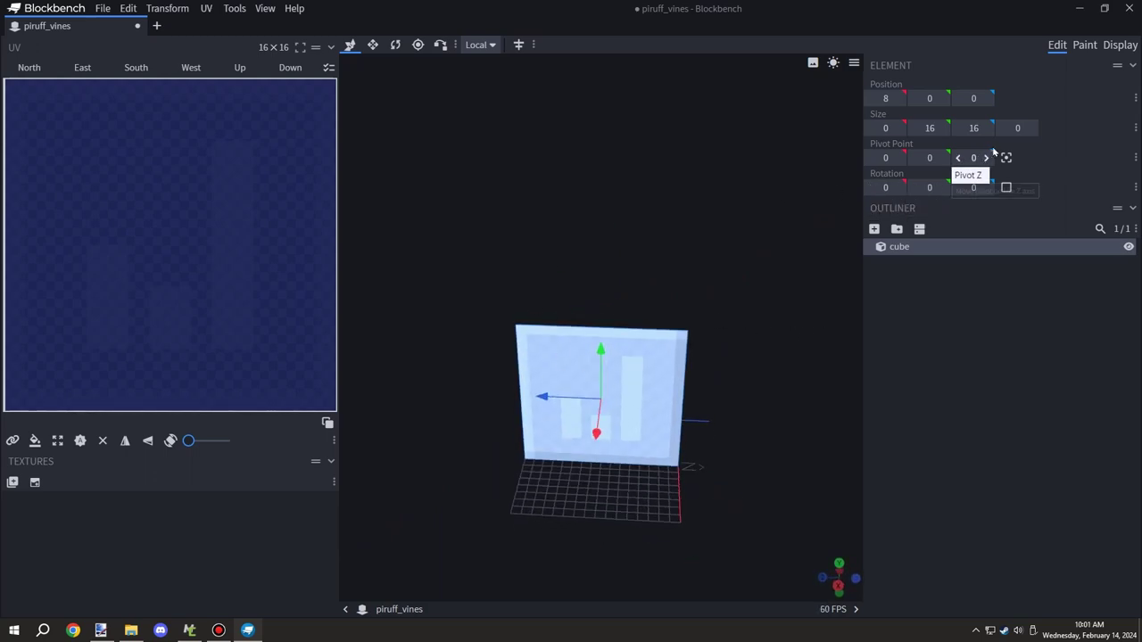
Center the plane's pivot point and rotate the plane 45° around the Y axis, leaving rescaling off
left_click(1006, 187)
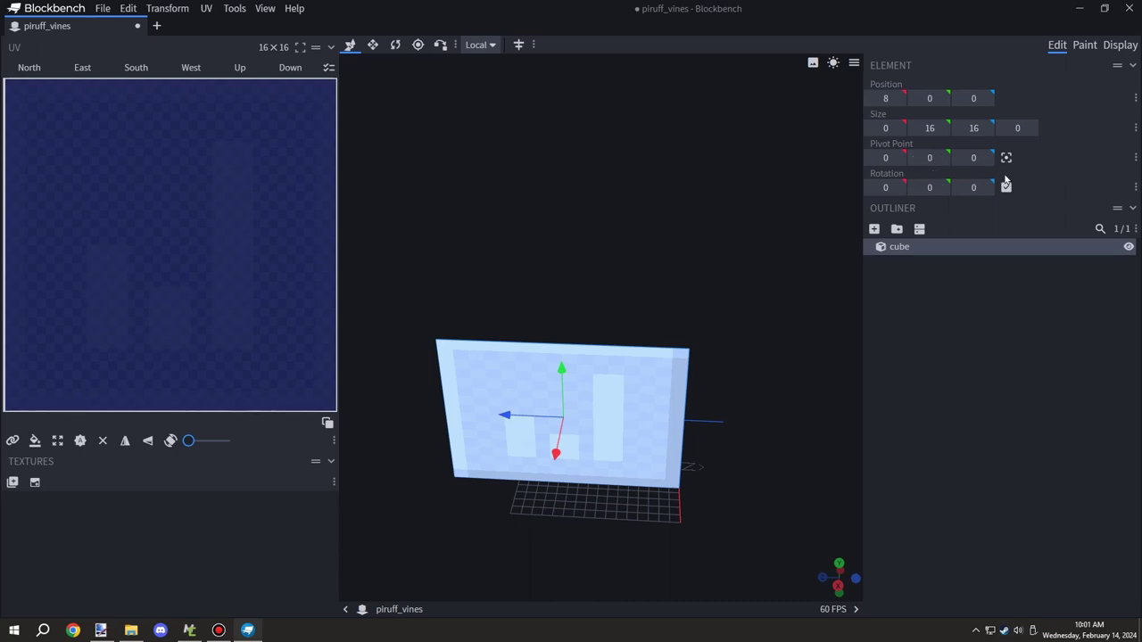
left_click(1006, 157)
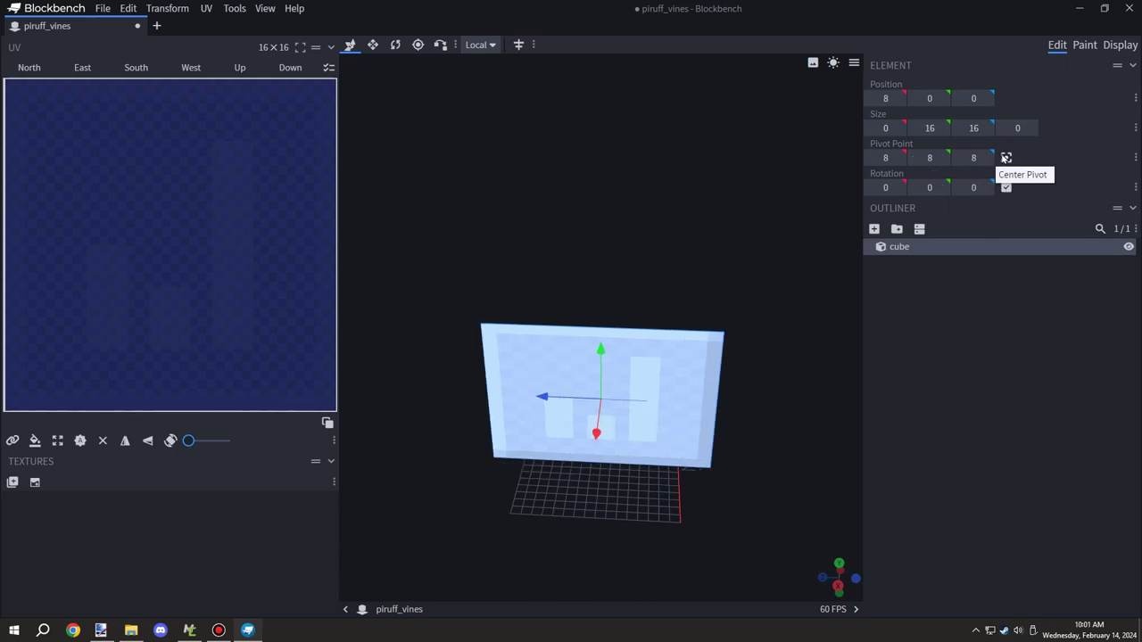
left_click(942, 189)
left_click(942, 190)
mouse_move(700, 375)
left_mouse_down()
mouse_move(523, 360)
mouse_move(686, 359)
left_mouse_up()
right_click(664, 354)
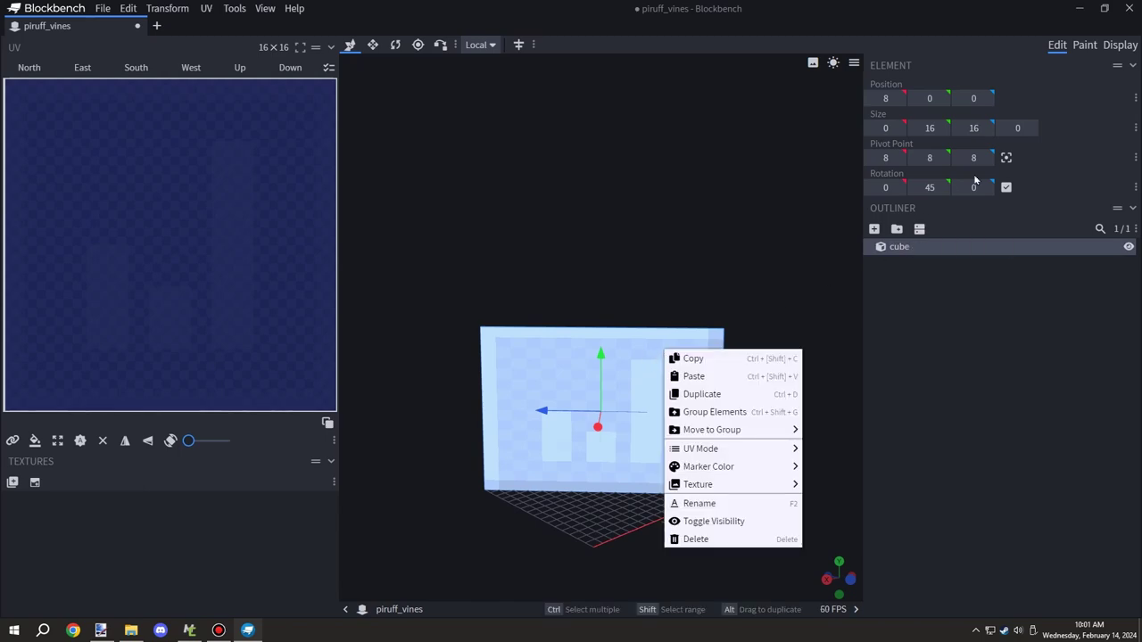
left_click(1006, 187)
Duplicate the plane and rotate the copy around the Y axis until it crosses the original at a right angle
right_click(665, 401)
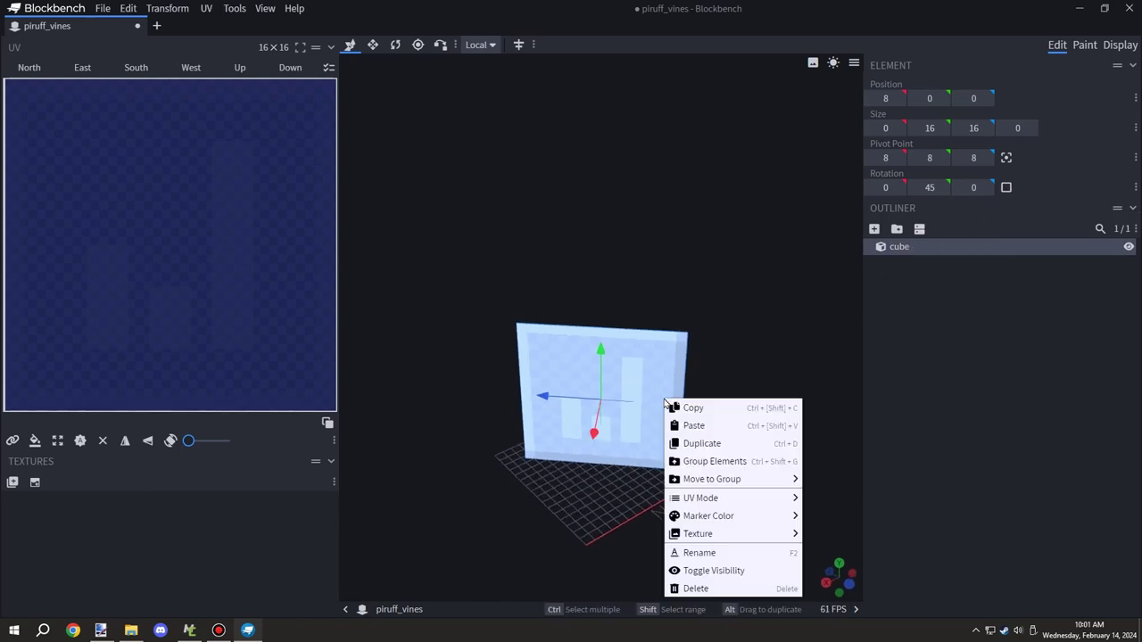
left_click(699, 444)
left_click_drag(696, 368, 560, 358)
left_click(942, 189)
left_click(941, 190)
left_click(942, 189)
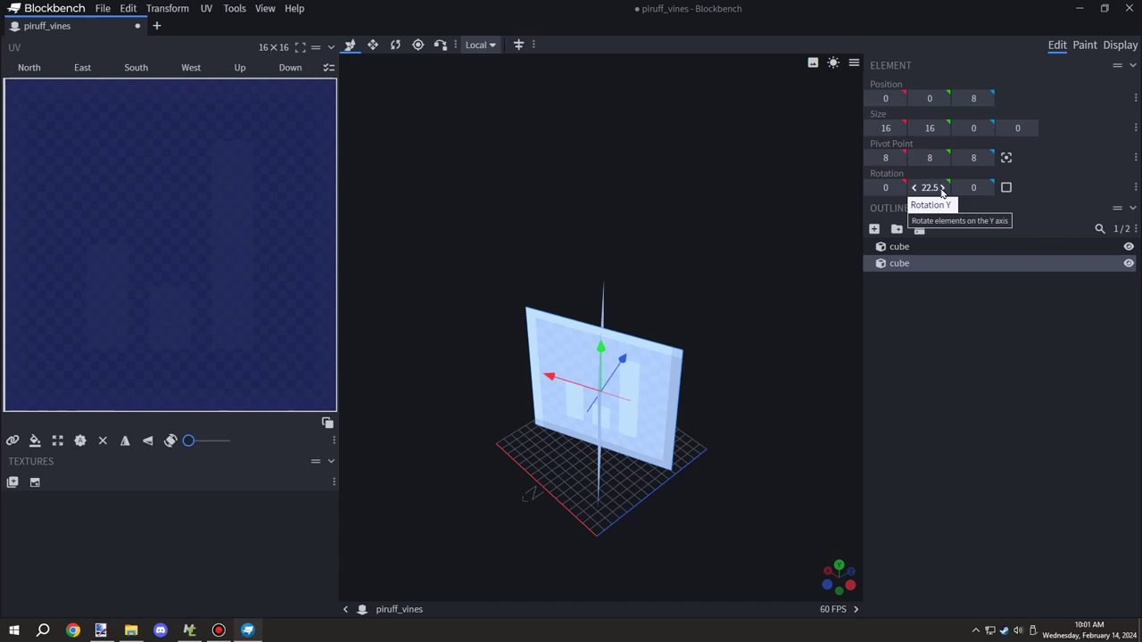
left_click(942, 189)
Select the original plane's east face, turn its tint on and set the tint index to 1
left_click_drag(785, 357, 802, 312)
left_click(899, 346)
mouse_move(740, 348)
left_mouse_down()
mouse_move(709, 330)
mouse_move(740, 328)
left_mouse_up()
left_click(619, 387)
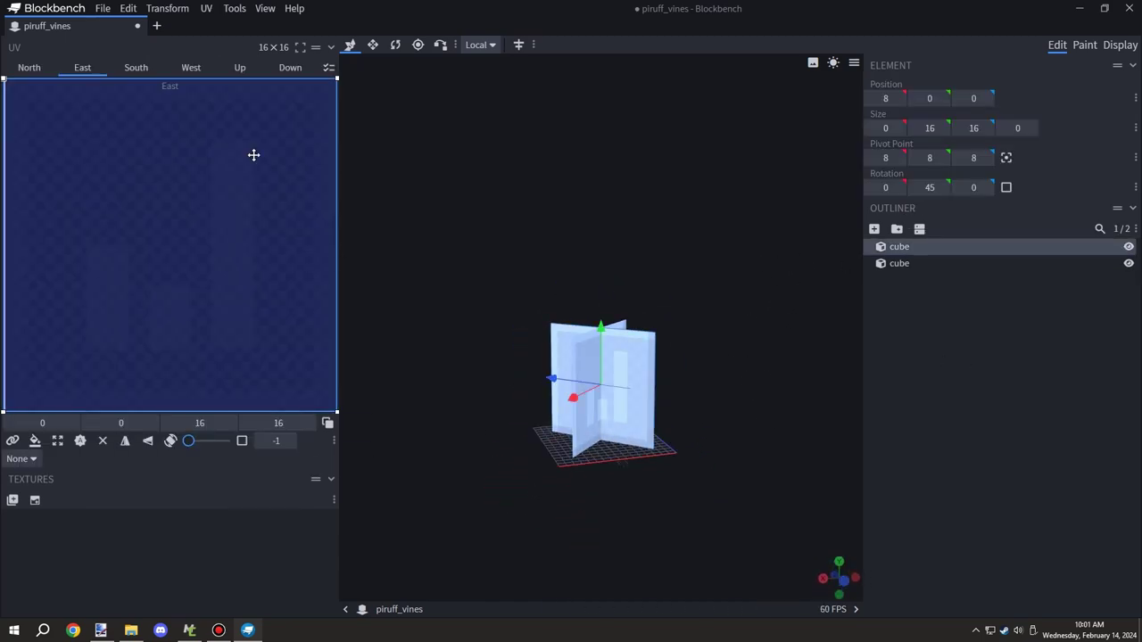
left_click(239, 441)
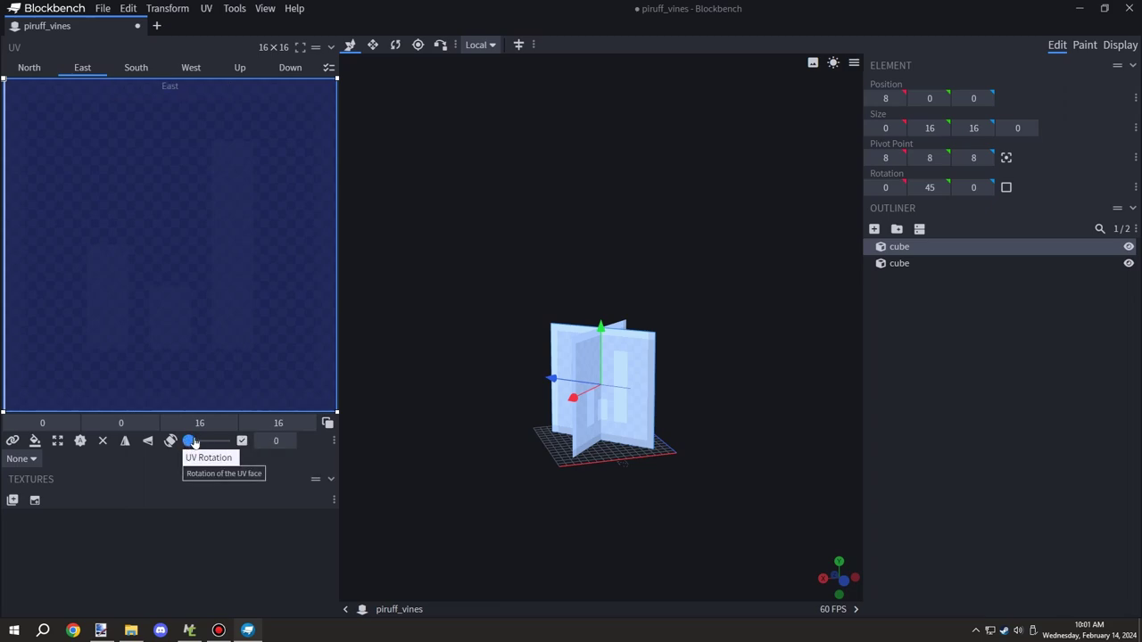
left_click(289, 441)
left_click(241, 442)
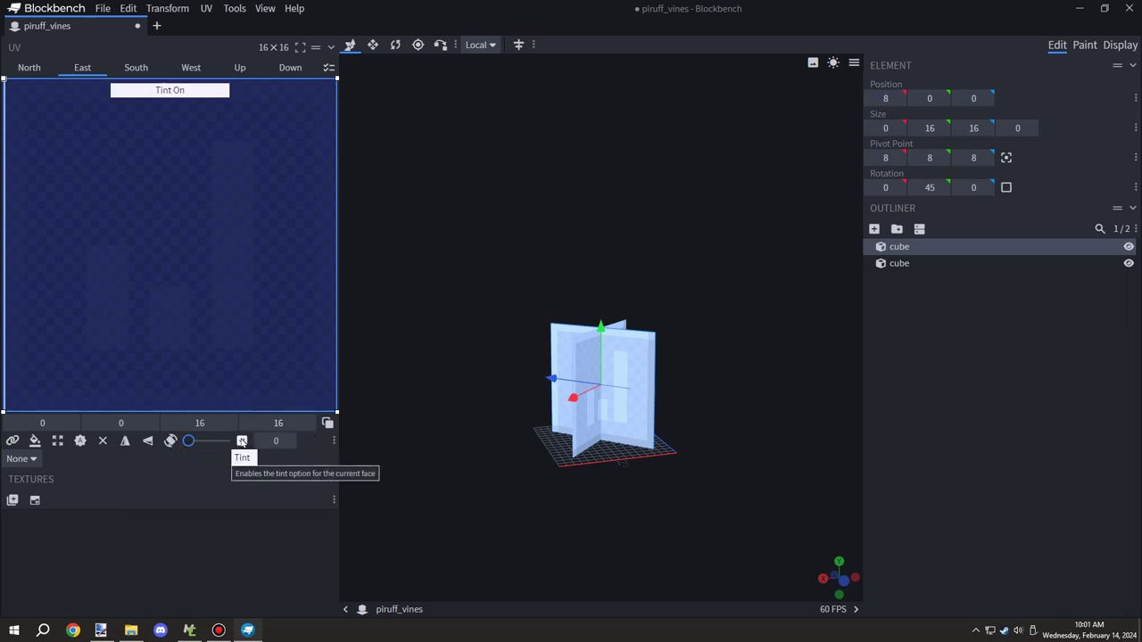
left_click(241, 442)
left_click(277, 441)
left_click(242, 441)
type("1")
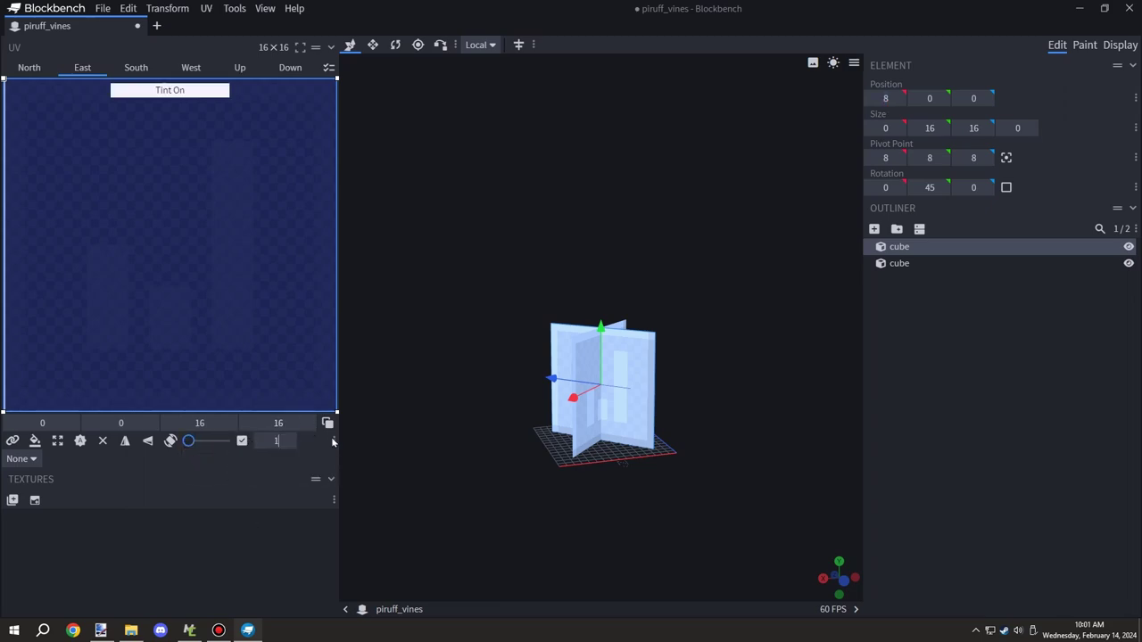
left_click(34, 460)
left_click(36, 461)
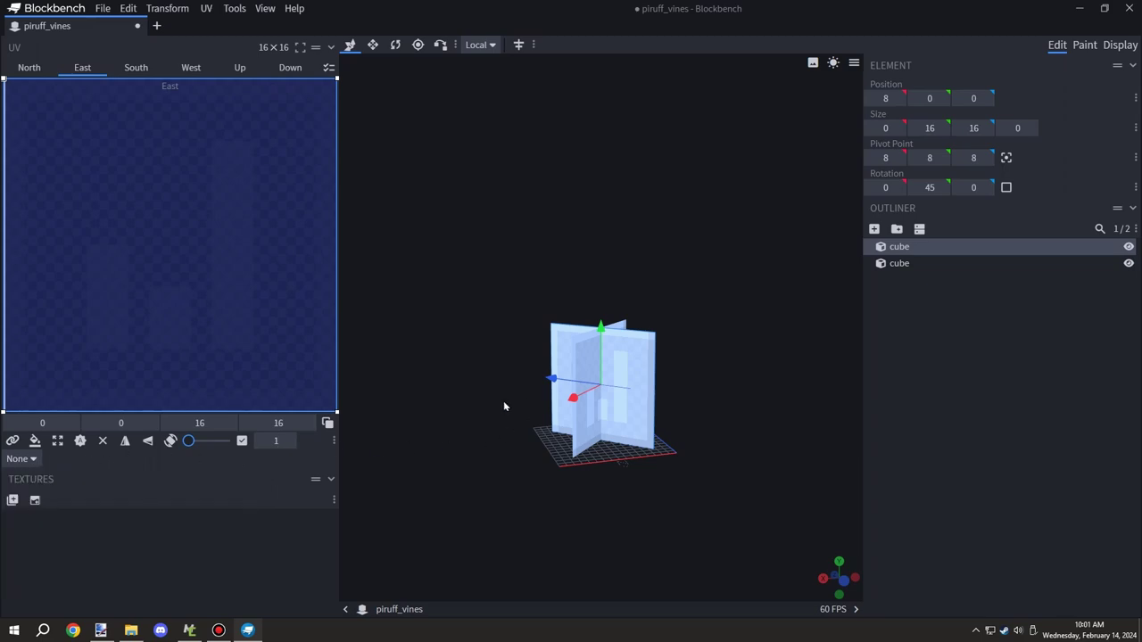
Import the piruff_vines.png texture from the Desktop folder into the model
left_click(13, 500)
left_click(55, 150)
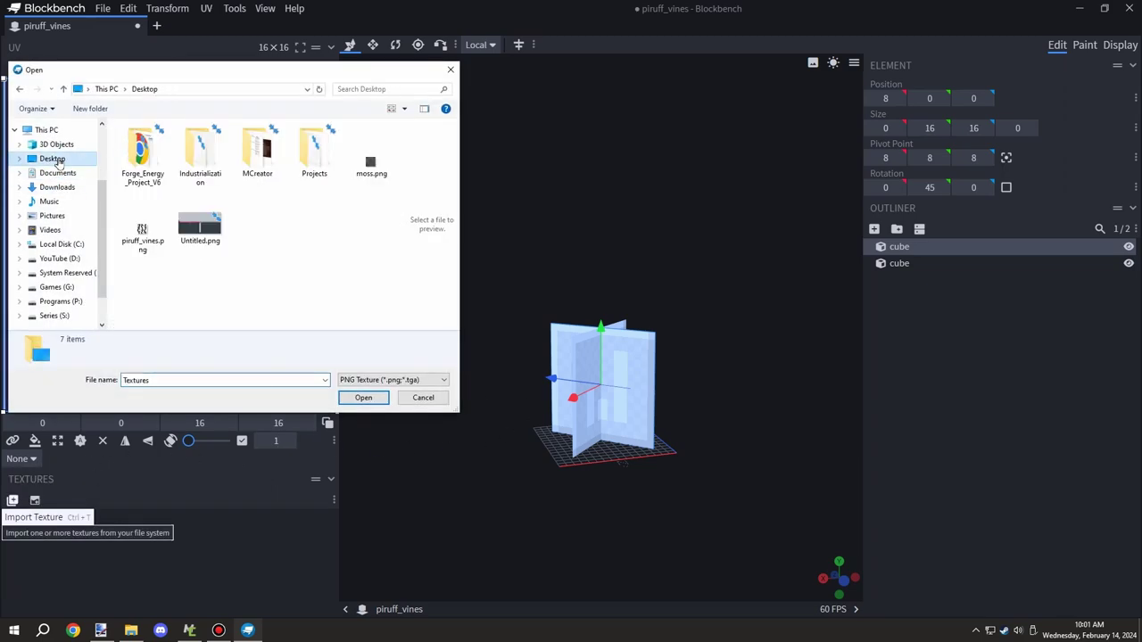
left_click(144, 234)
left_click(353, 396)
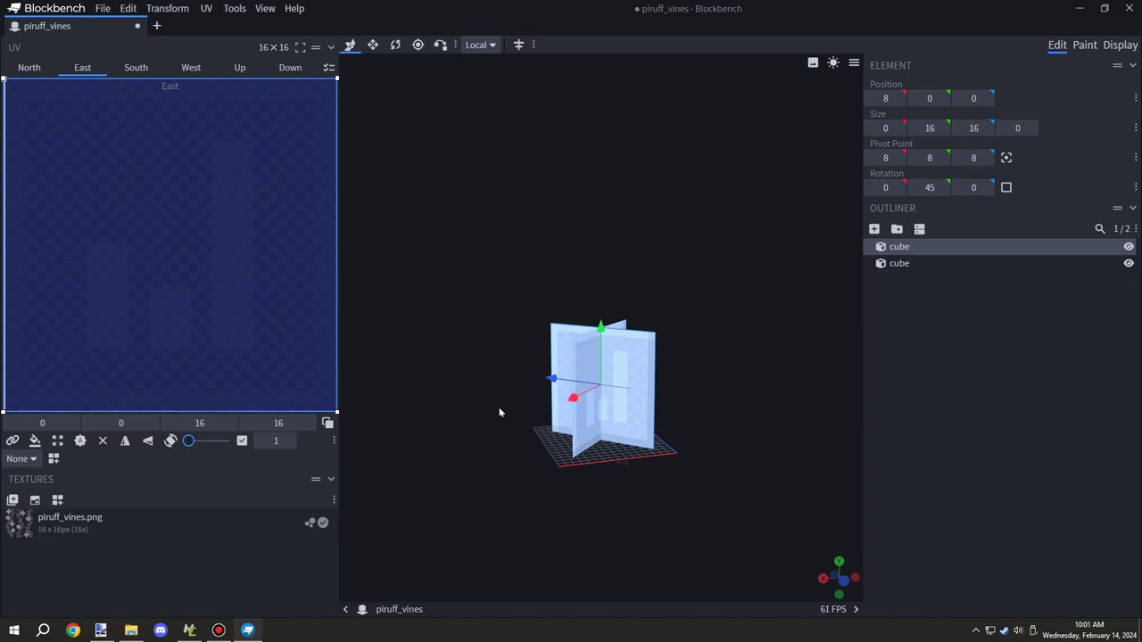
Select the second plane's north face, turn its tint on and set the tint index to 1
left_click(571, 410)
left_click(264, 442)
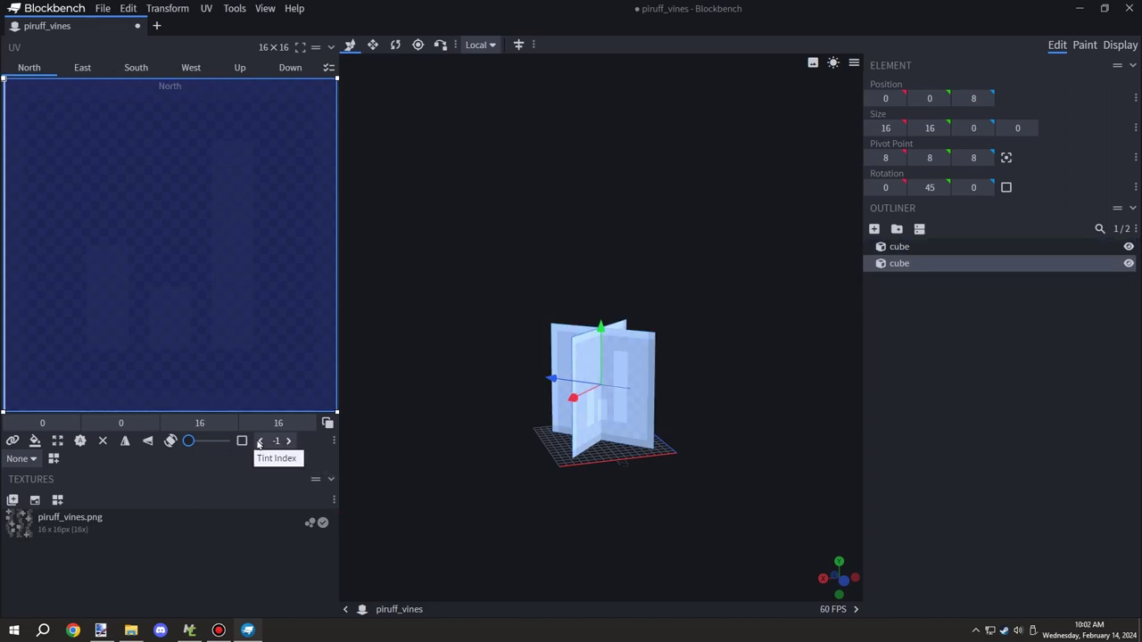
left_click(243, 441)
left_click(280, 441)
type("1")
key("Tab")
Select both planes together and apply the piruff_vines.png texture to them
left_click(610, 414, "ctrl")
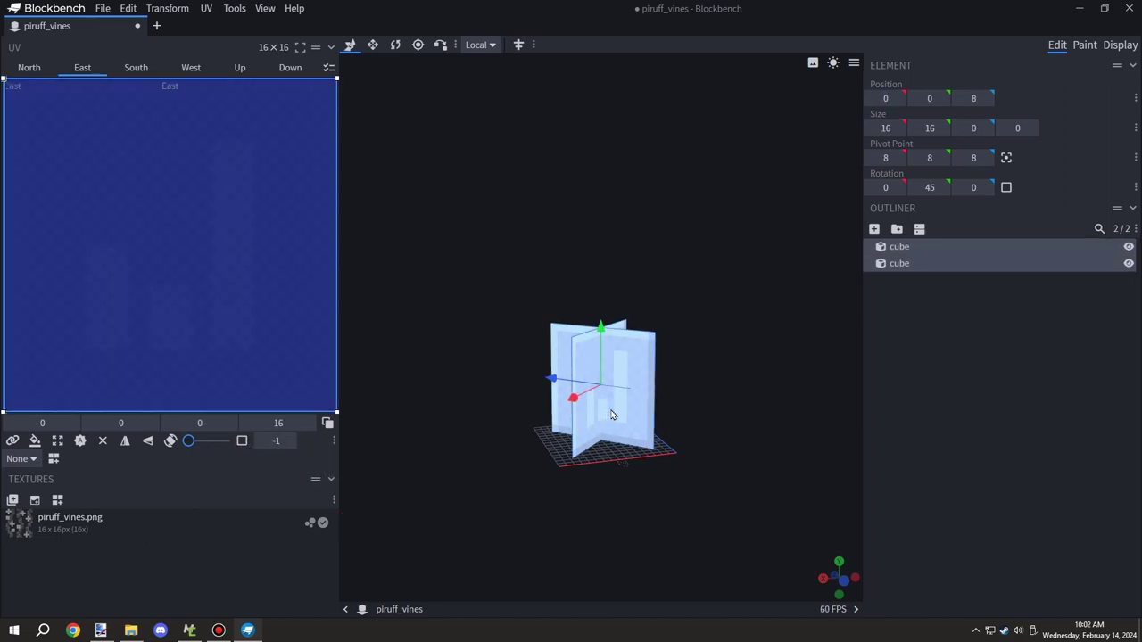
right_click(613, 417)
mouse_move(660, 315)
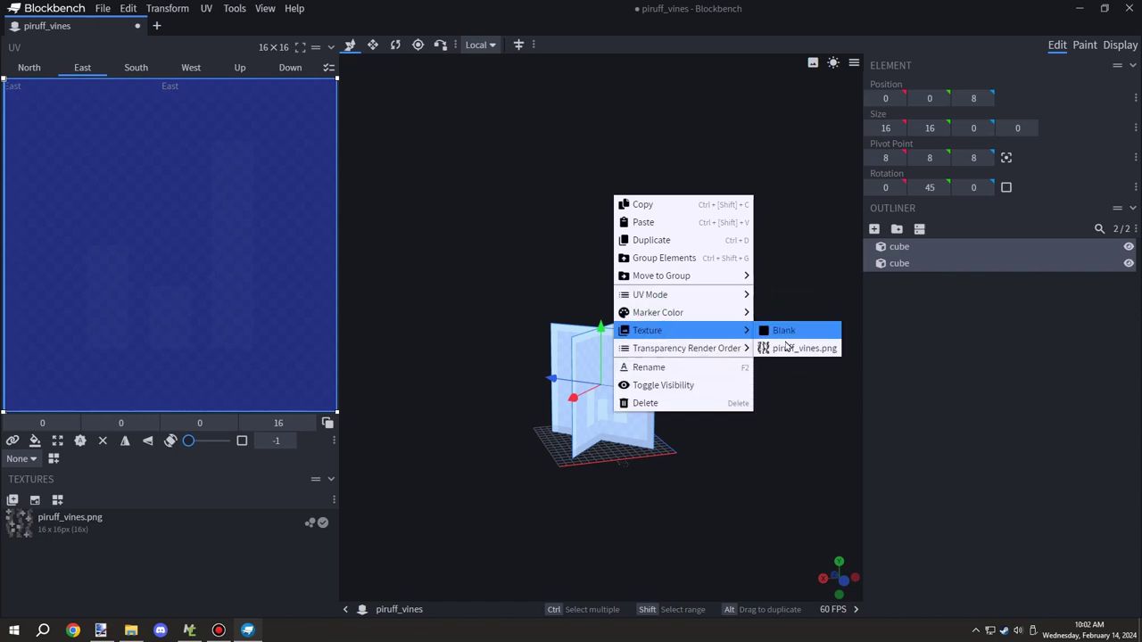
left_click(803, 332)
left_click_drag(602, 408, 624, 401)
left_click(635, 401)
left_click(737, 424)
Set the variable of the piruff_vines.png texture to "texture" in its properties
right_click(122, 503)
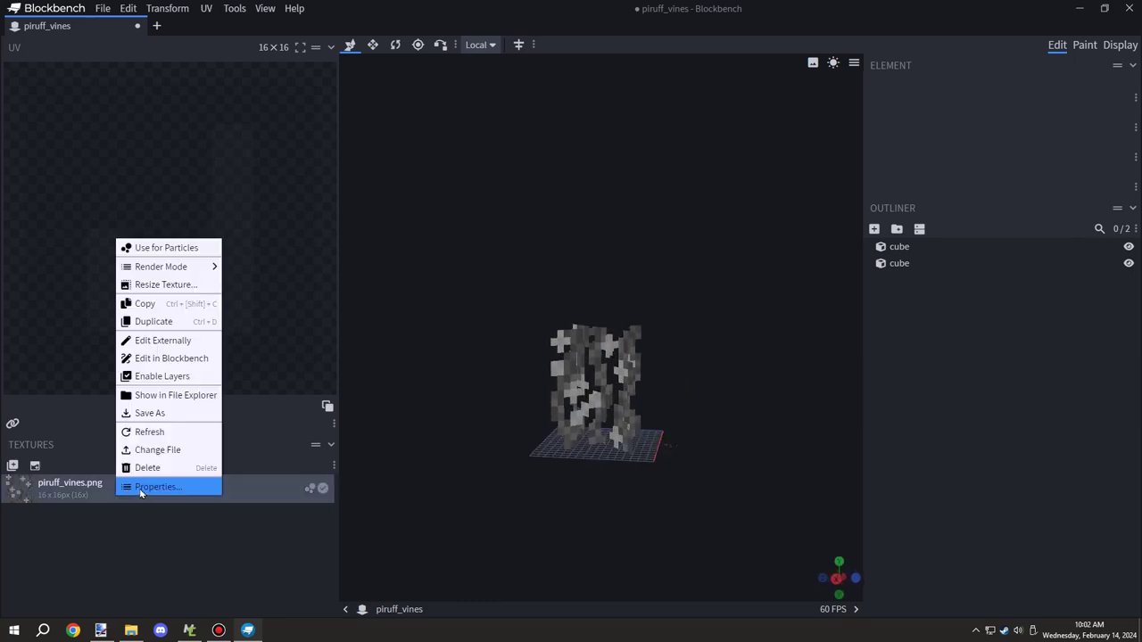
left_click(143, 486)
type("vines")
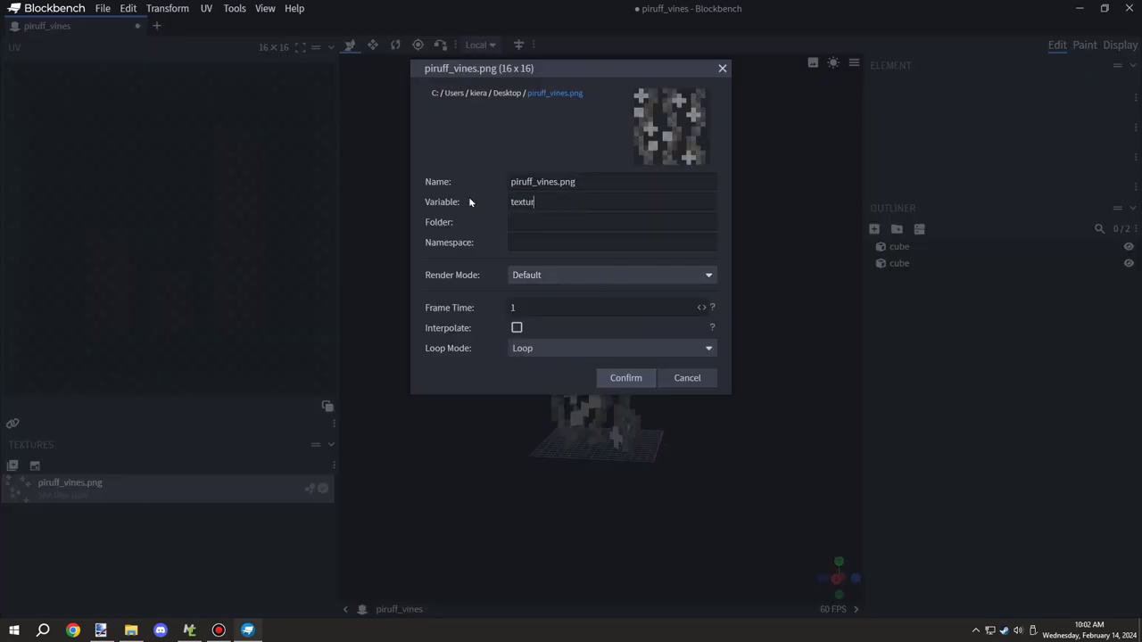
left_click(644, 377)
Rename the first plane vine1 and the second plane vine2 in the outliner
left_click(638, 359)
right_click(896, 247)
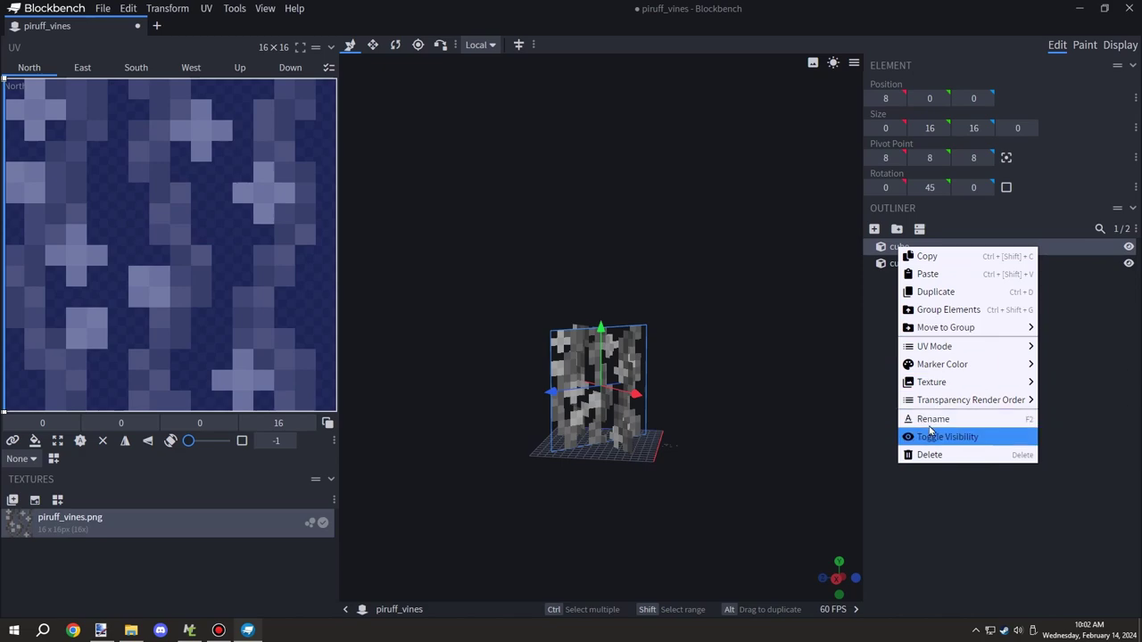
left_click(928, 417)
type("vu")
key("BackSpace")
type("ine1")
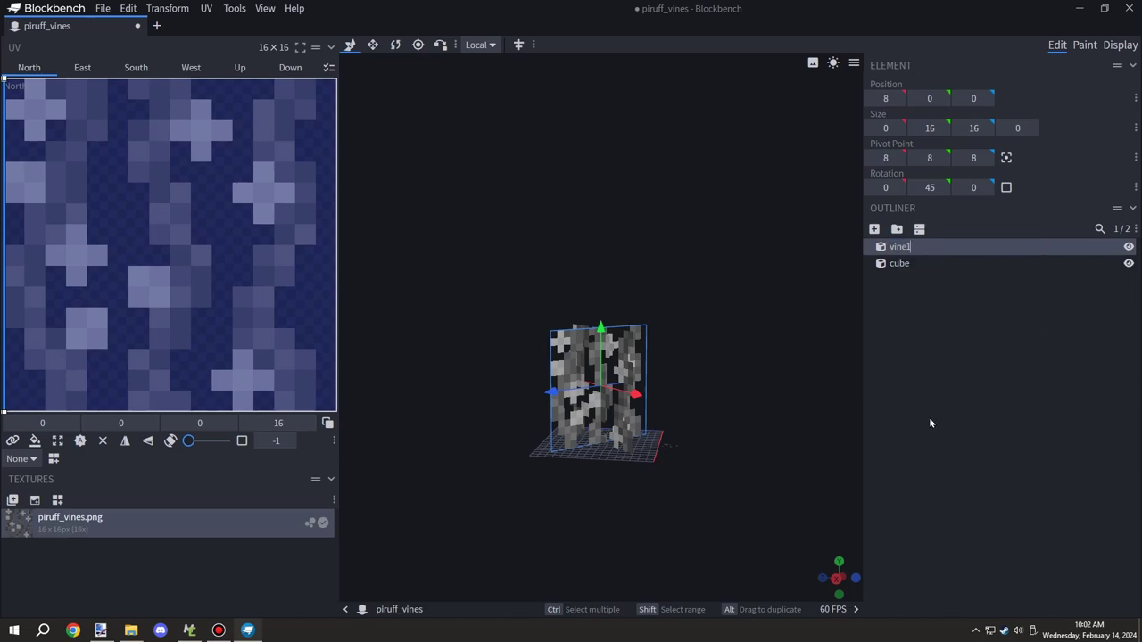
right_click(907, 263)
left_click(951, 432)
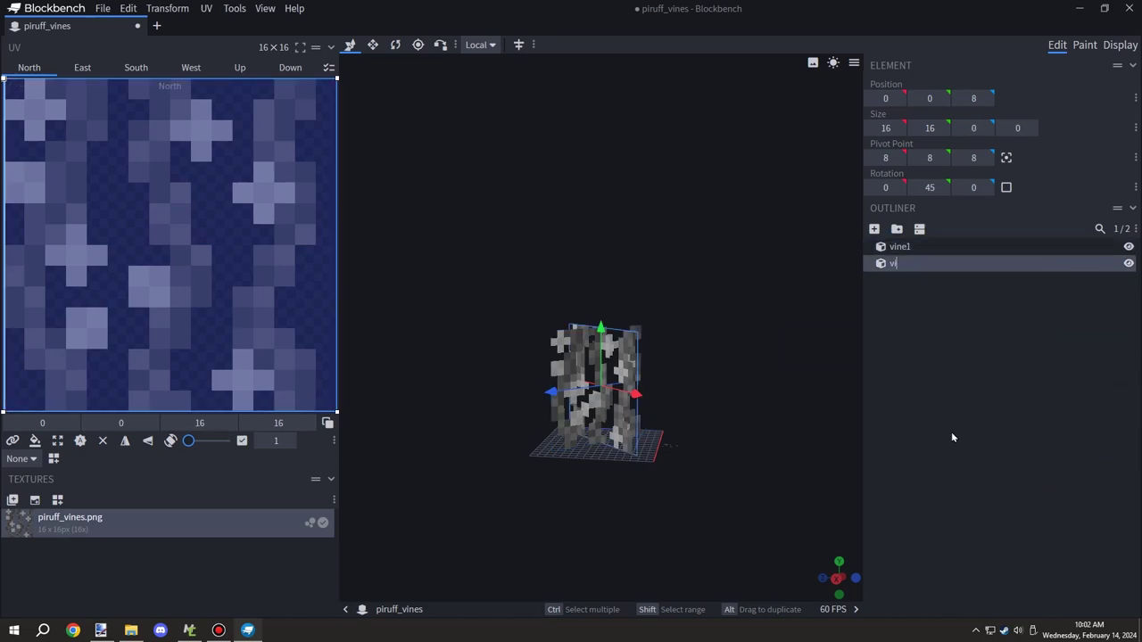
type("vine2")
key("Return")
Apply a display preset that gives the held vines rotation 75, 45, 0, Y translation 2.5 and scale 0.375, and return to editing
left_click(1120, 45)
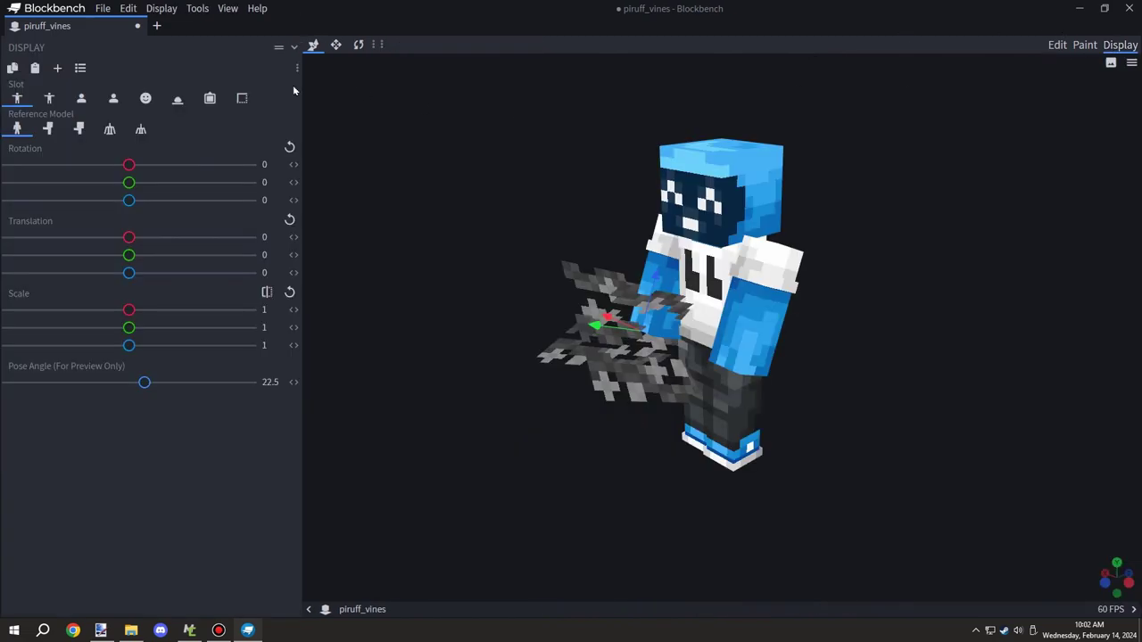
left_click(79, 69)
mouse_move(169, 119)
left_click(218, 138)
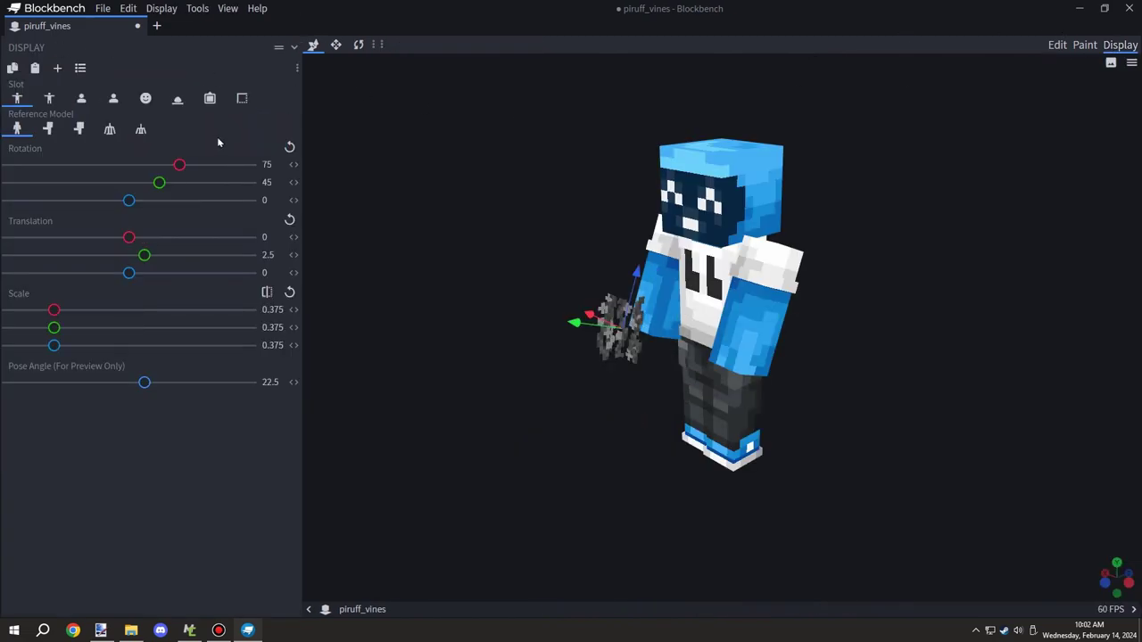
left_click_drag(948, 367, 807, 383)
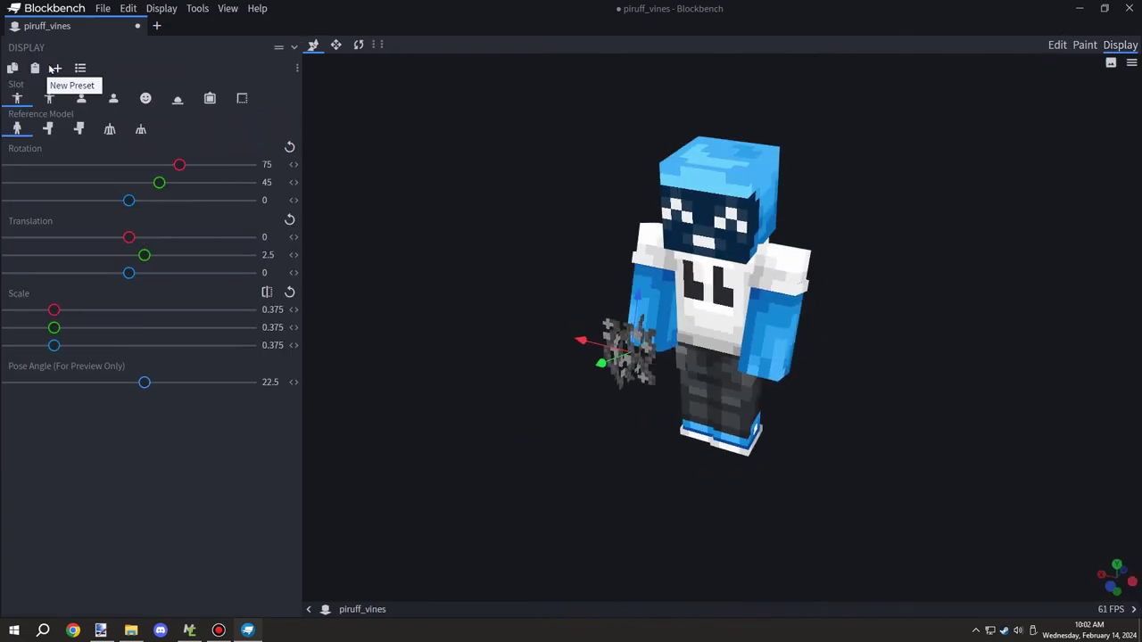
left_click(1057, 45)
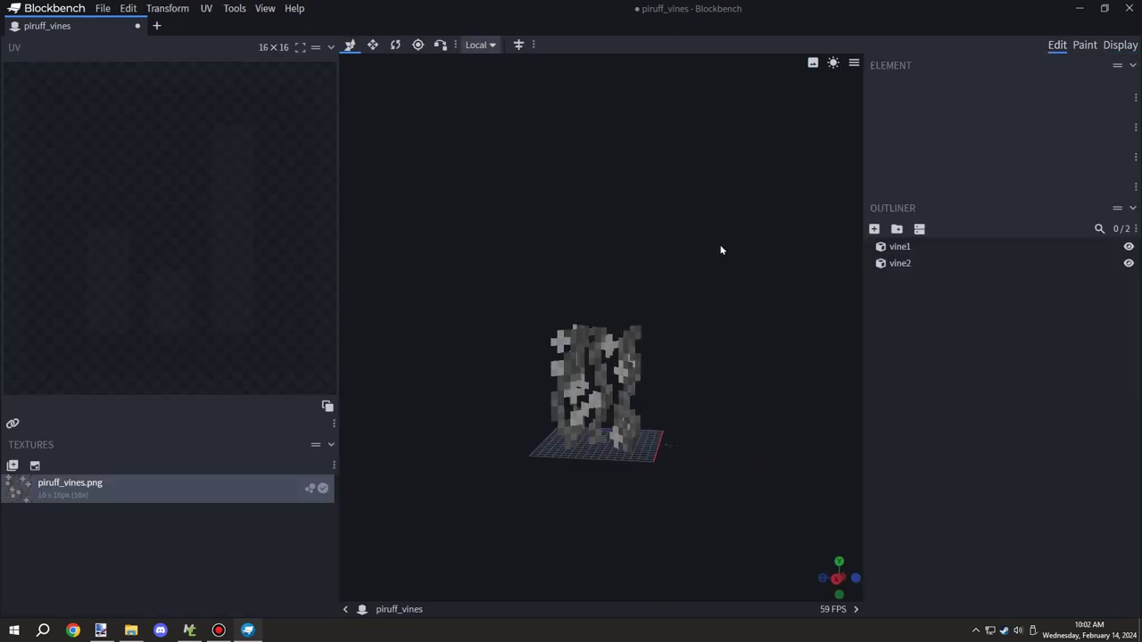
Export the vines as a Java Block/Item model named piruff_vines.json to the Desktop
left_click(104, 8)
mouse_move(161, 224)
left_click(294, 225)
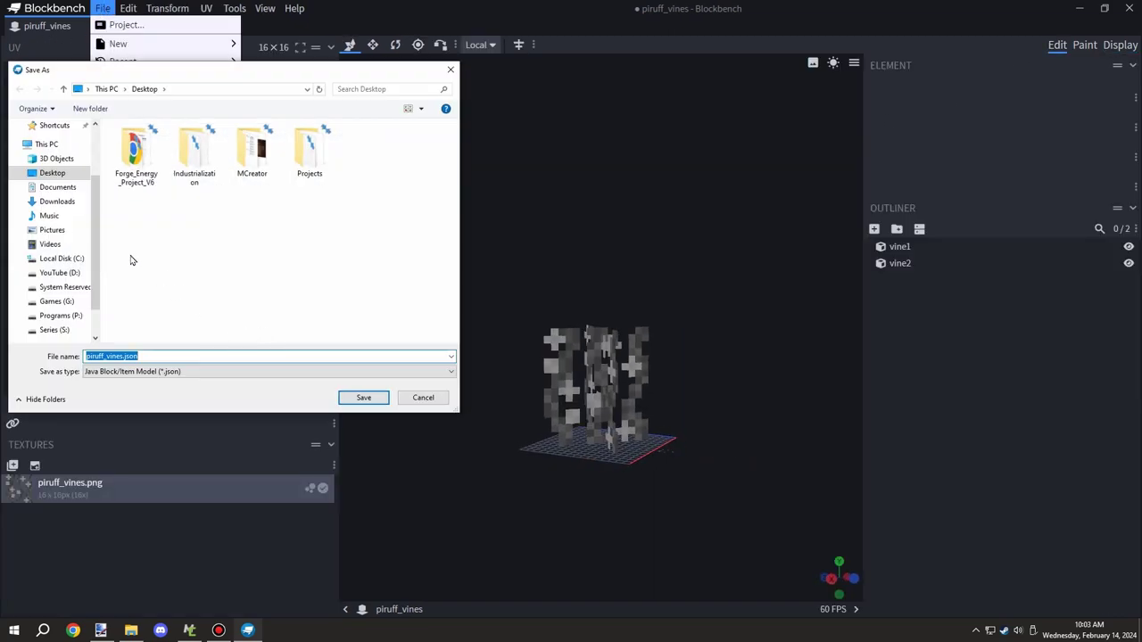
left_click(53, 175)
left_click(363, 398)
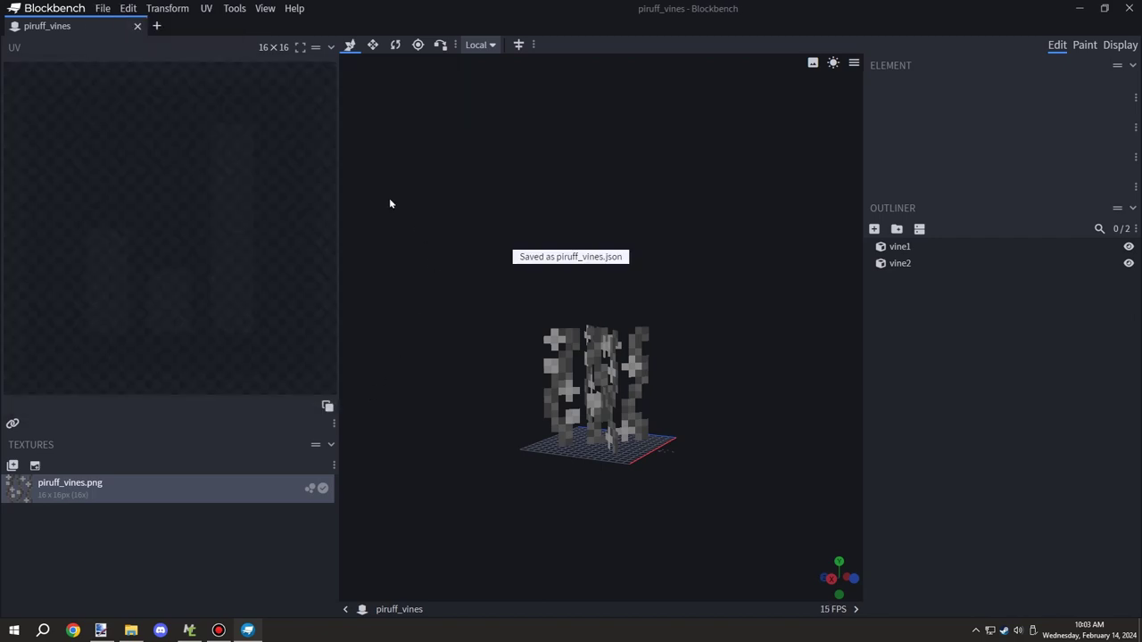
Create a new Java Block/Item project named moss_block with a 16 × 16 texture size
left_click(103, 8)
mouse_move(116, 43)
left_click(308, 63)
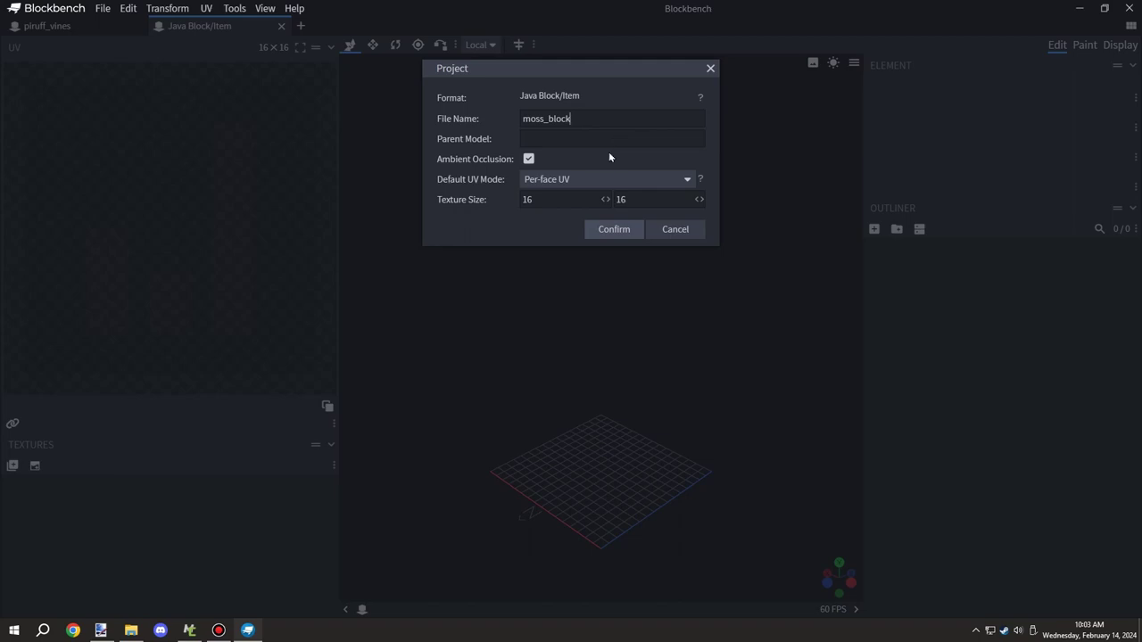
left_click(615, 229)
Add a cube at the origin and resize it to a full block of 16 × 16 × 16
left_click(874, 229)
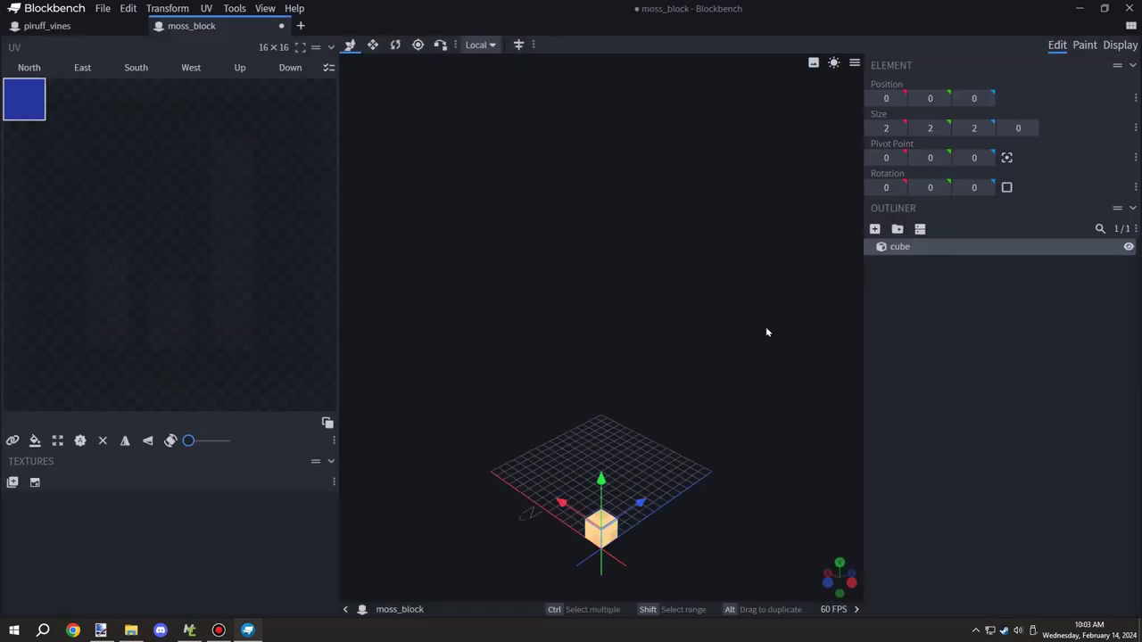
key("s")
left_click_drag(694, 472, 609, 527)
left_click_drag(587, 439, 668, 440)
left_click_drag(604, 395, 594, 286)
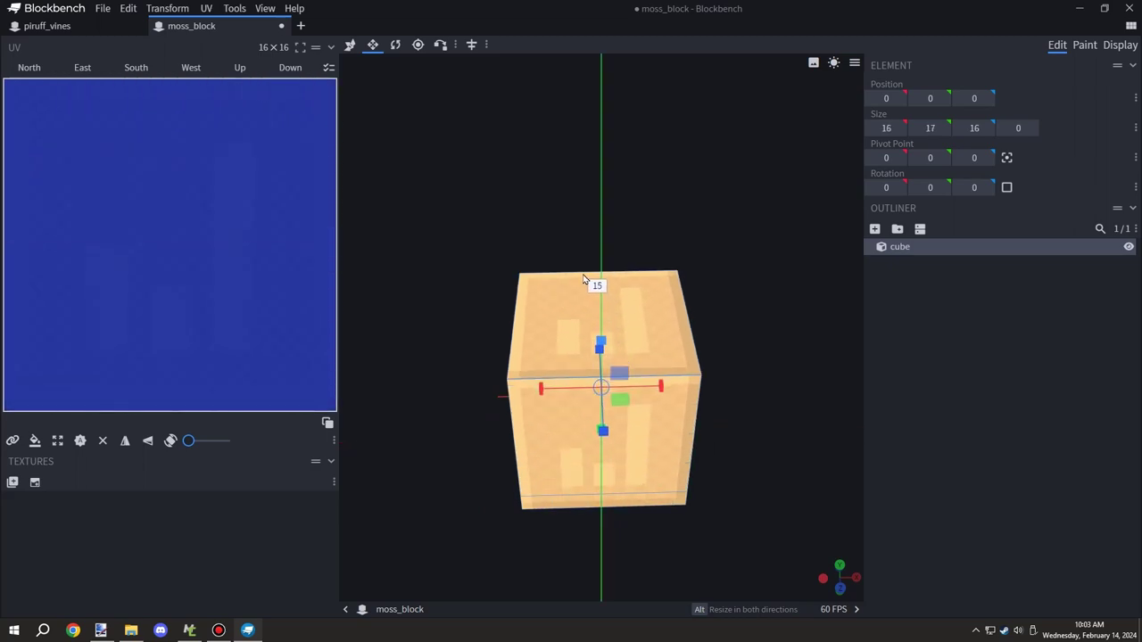
left_click_drag(606, 208, 321, 258)
left_click_drag(772, 356, 777, 354)
left_click(899, 258)
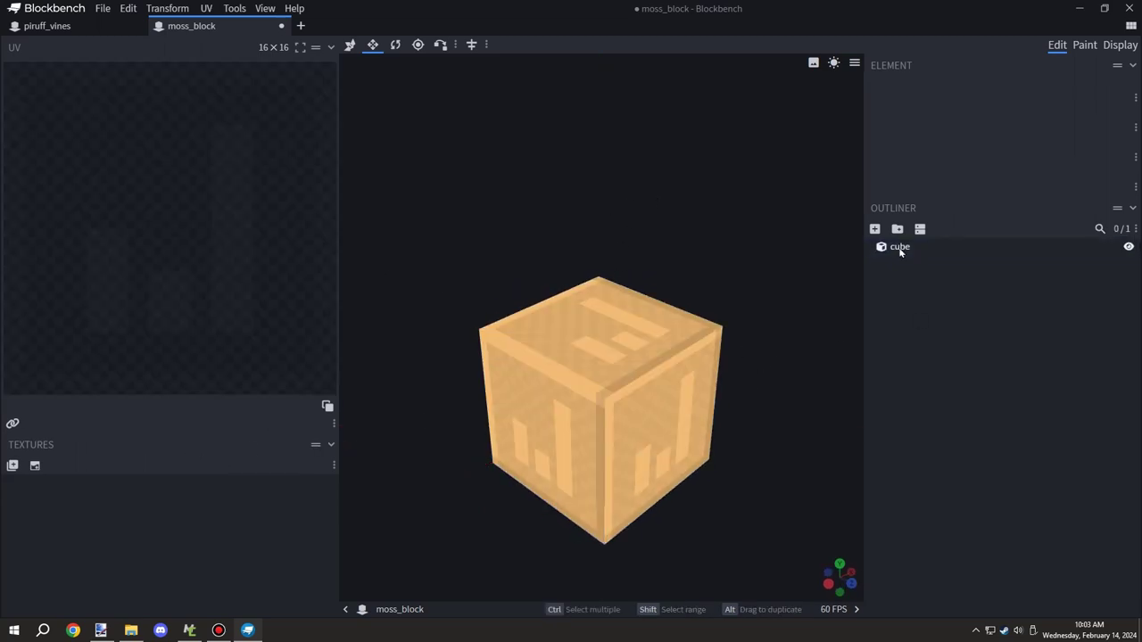
Import moss.png from the Desktop and apply it as the texture of the whole cube
left_click(899, 249)
left_click(12, 482)
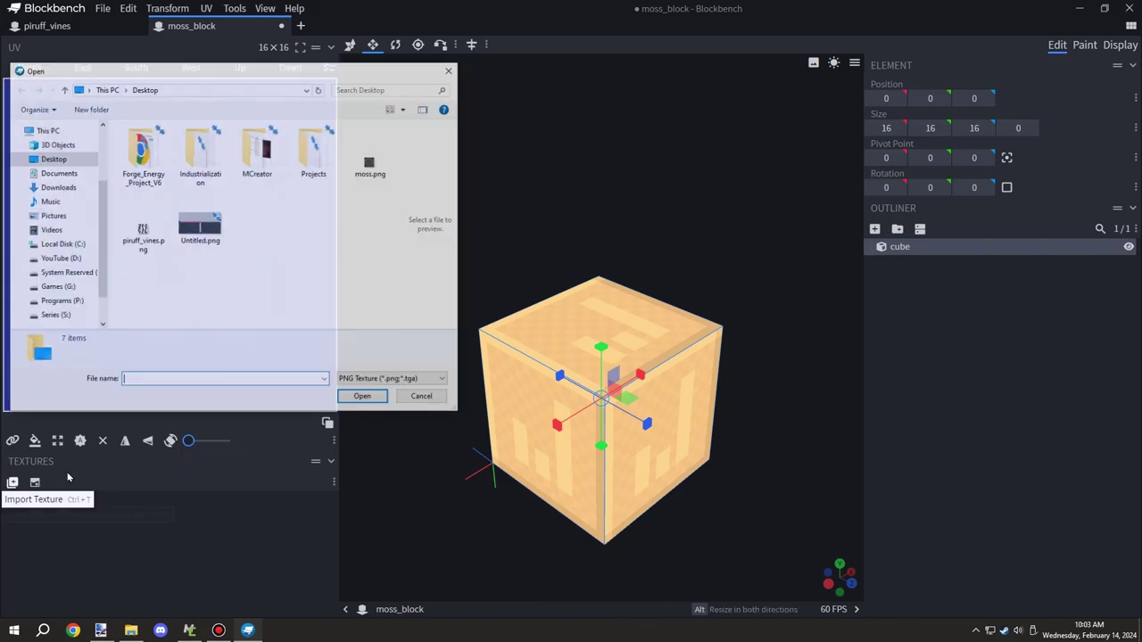
left_click(366, 156)
left_click(376, 400)
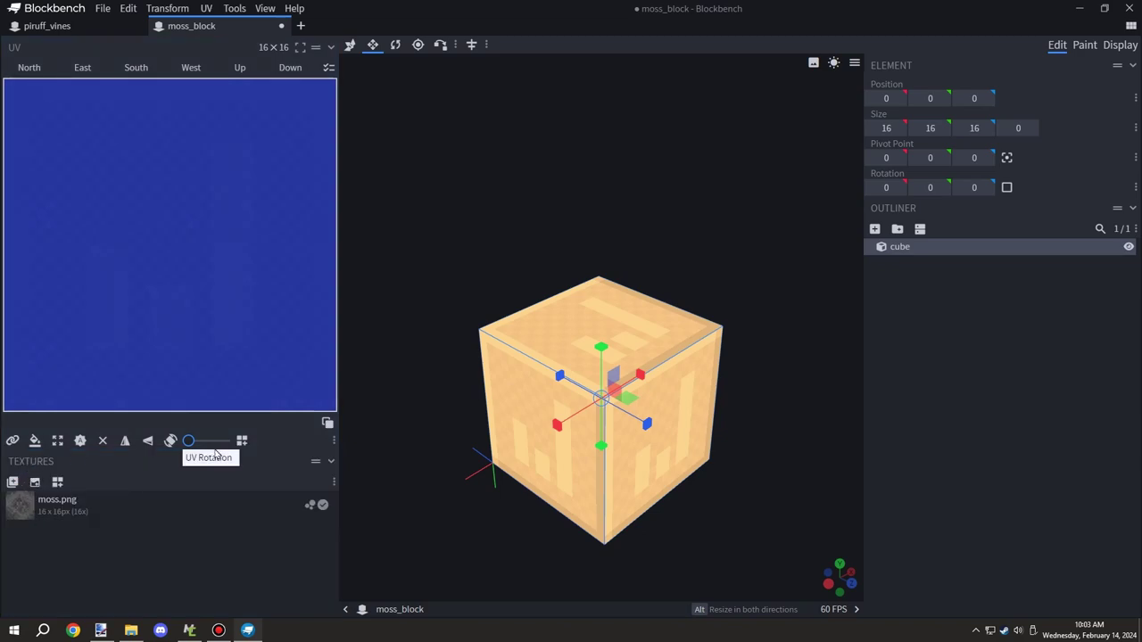
right_click(598, 333)
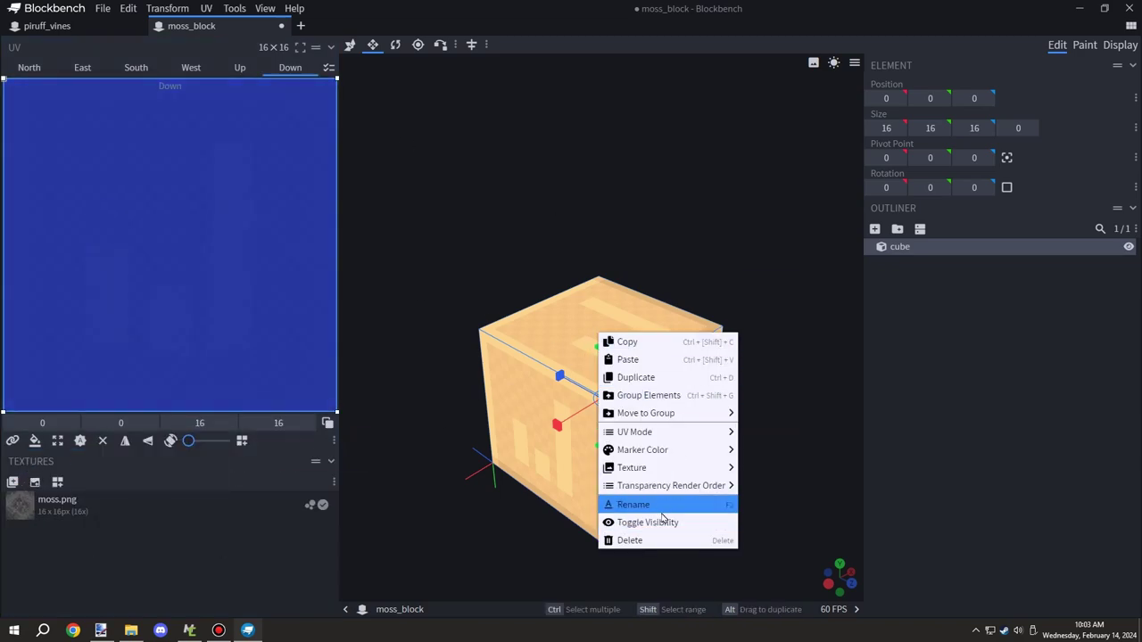
mouse_move(660, 467)
left_click(767, 485)
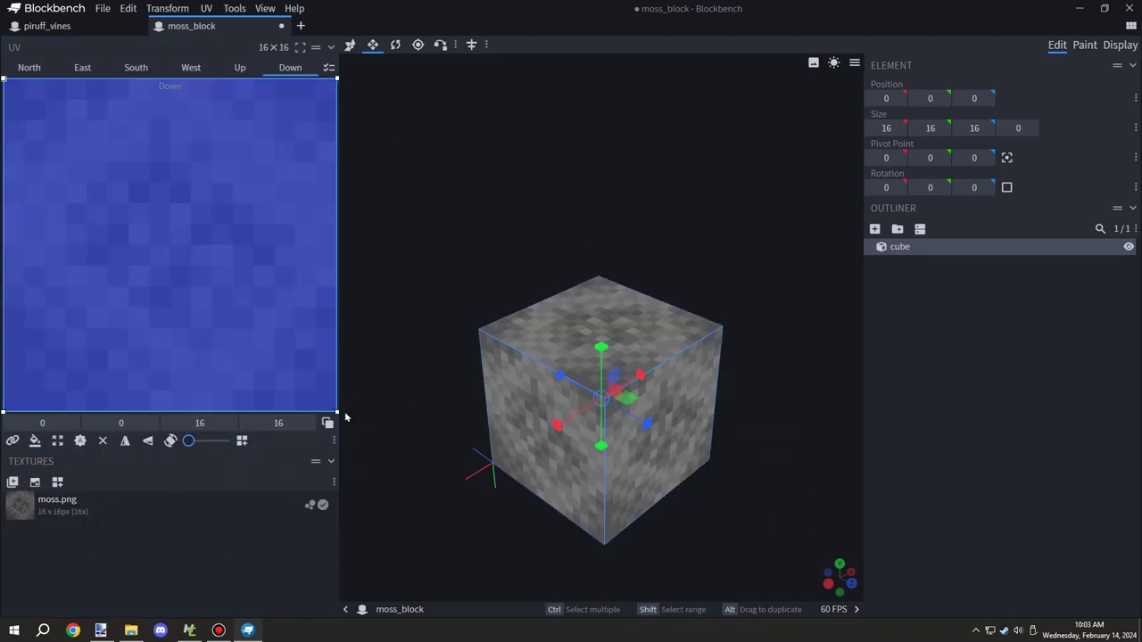
left_click(742, 322)
Select the cube's up face, turn its tint on and set the tint index to 1
left_click(641, 355)
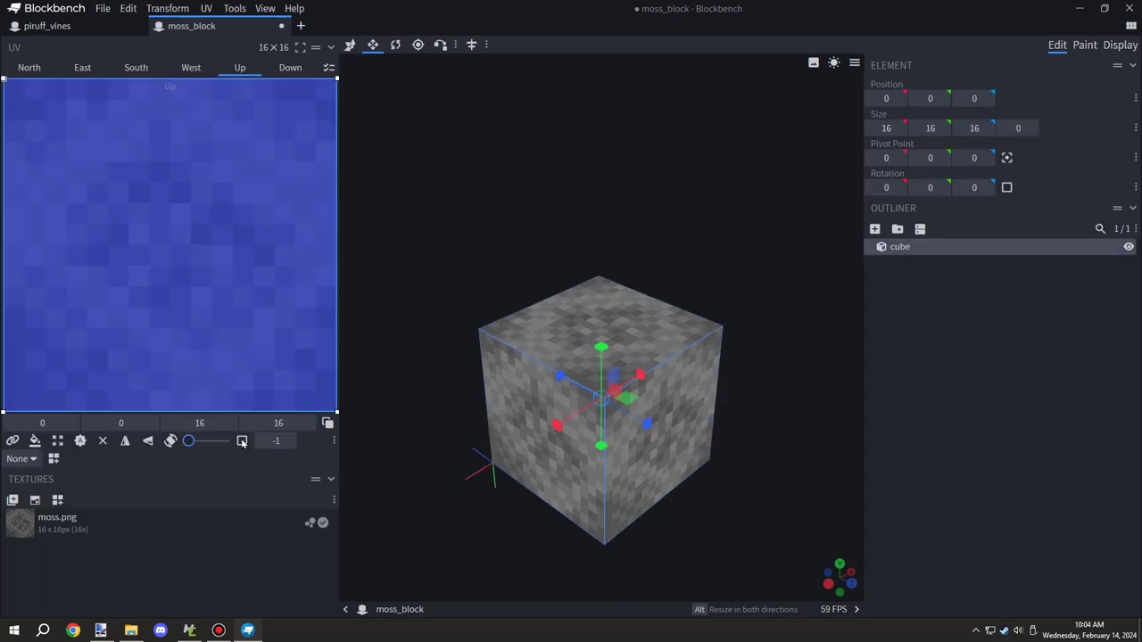
left_click(275, 441)
type("1")
key("Tab")
scroll(782, 286, "down", 3)
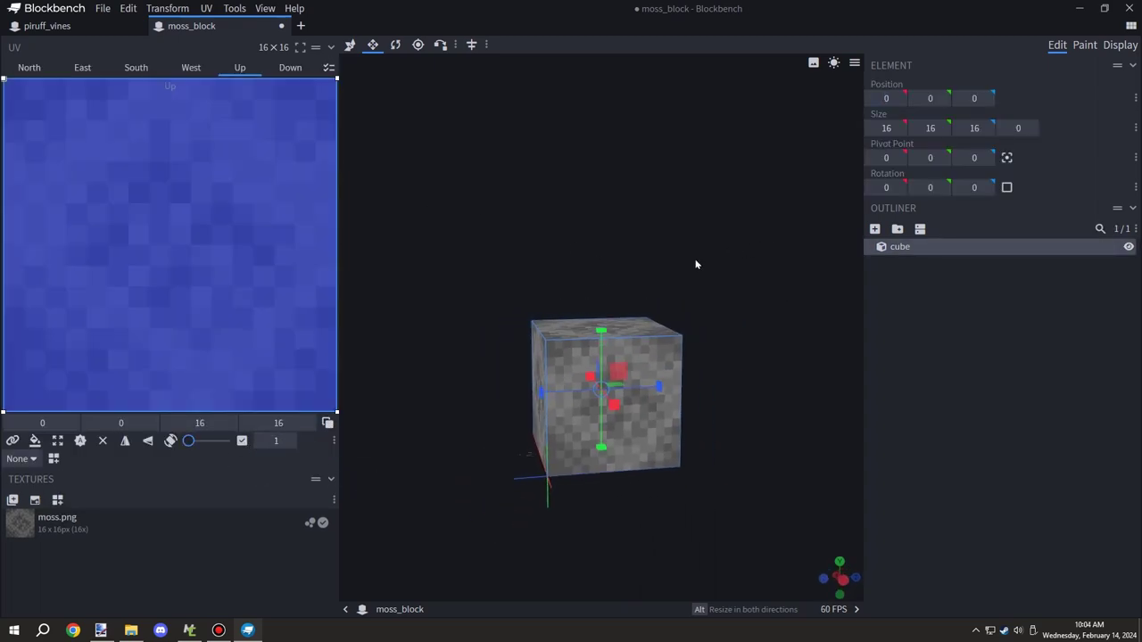
left_click(730, 267)
left_click(646, 328)
left_click_drag(753, 341, 419, 345)
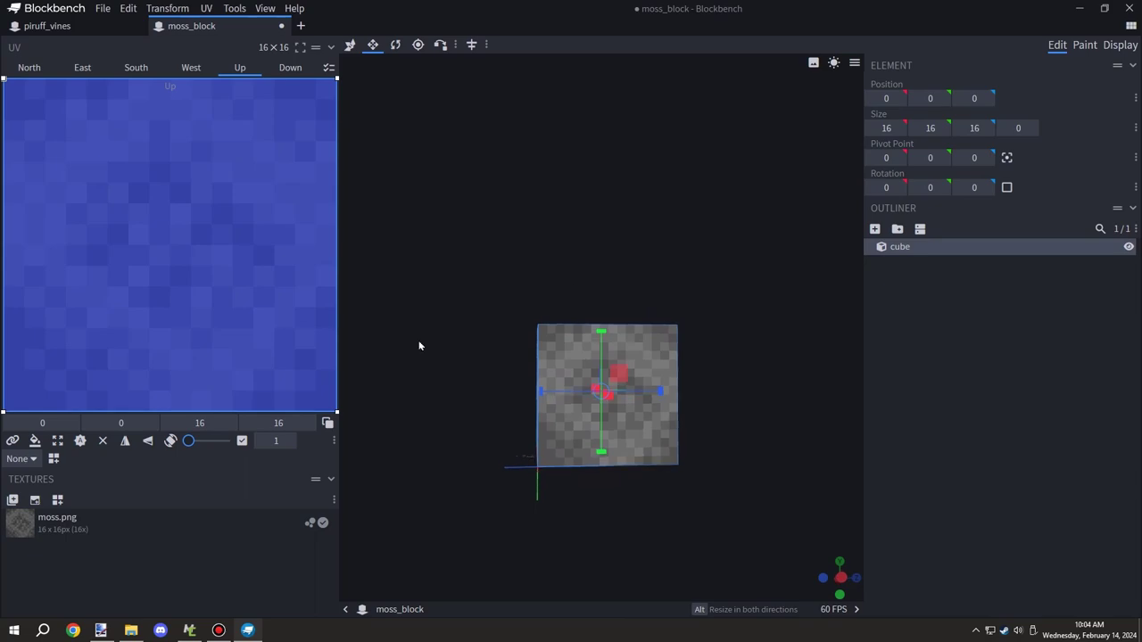
Set the variable of the moss.png texture to "texture" in its properties
double_click(73, 526)
left_click_drag(473, 198, 467, 196)
type("texture")
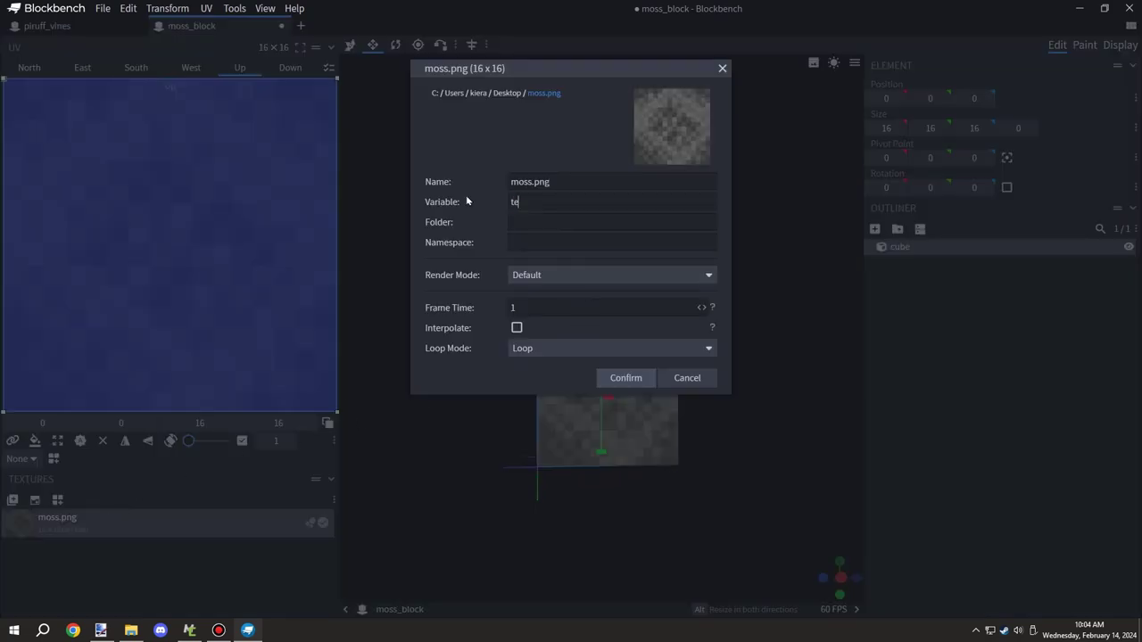
left_click(640, 375)
Rename the cube moss1 in the outliner
right_click(944, 247)
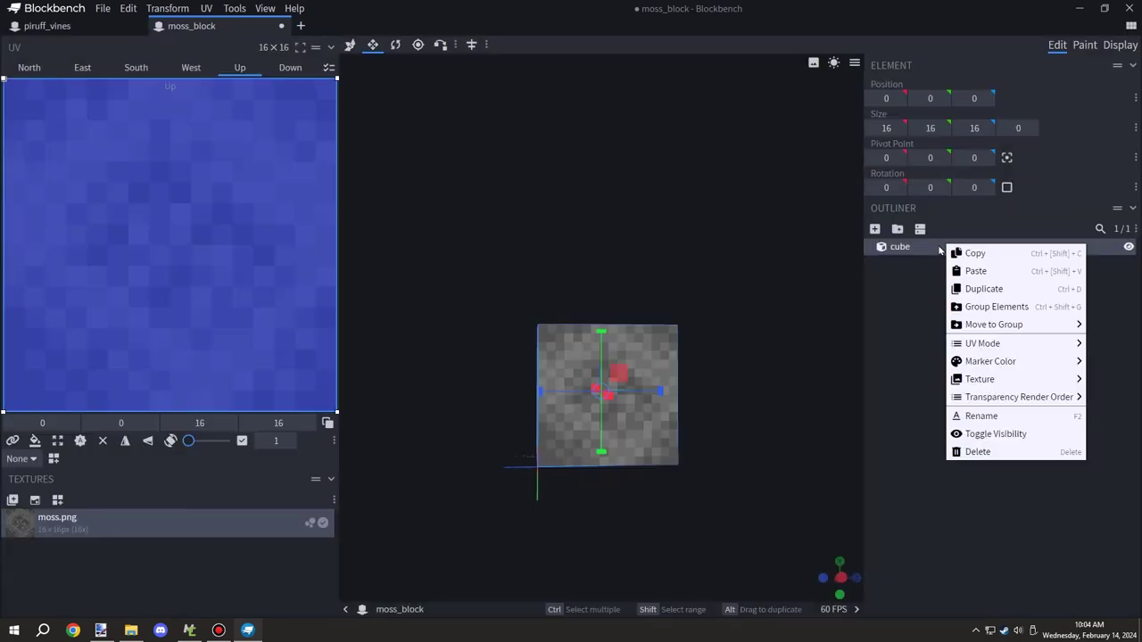
left_click(984, 414)
type("moss")
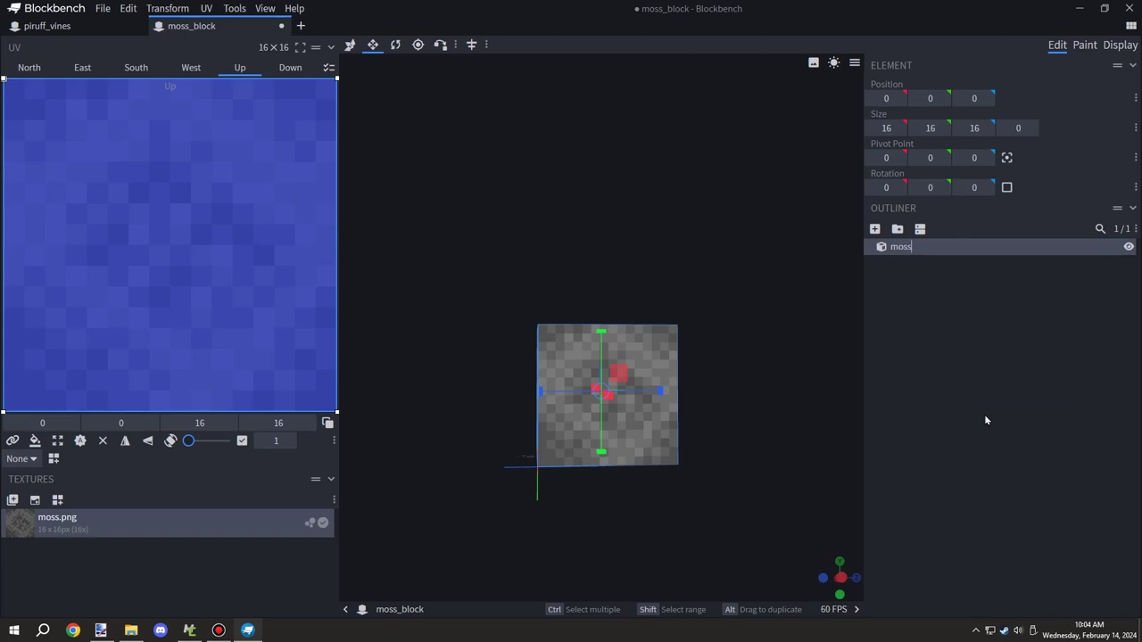
type("1")
left_click_drag(767, 348, 724, 300)
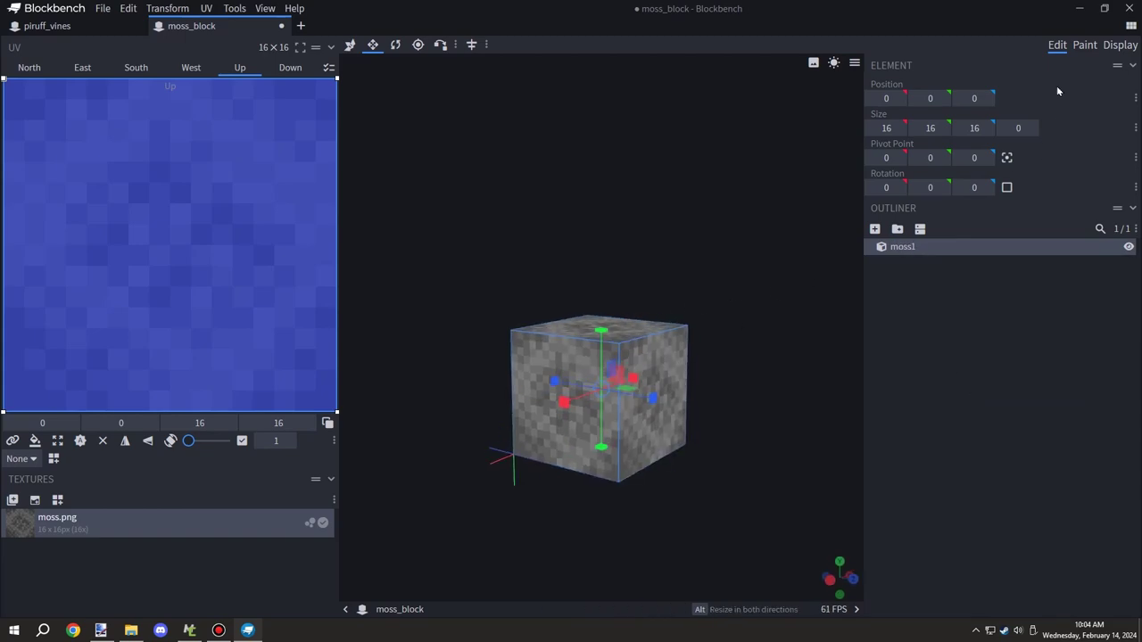
Apply a display preset that gives the held moss block rotation 75, 45, 0, Y translation 2.5 and scale 0.375, and return to editing
left_click(1120, 44)
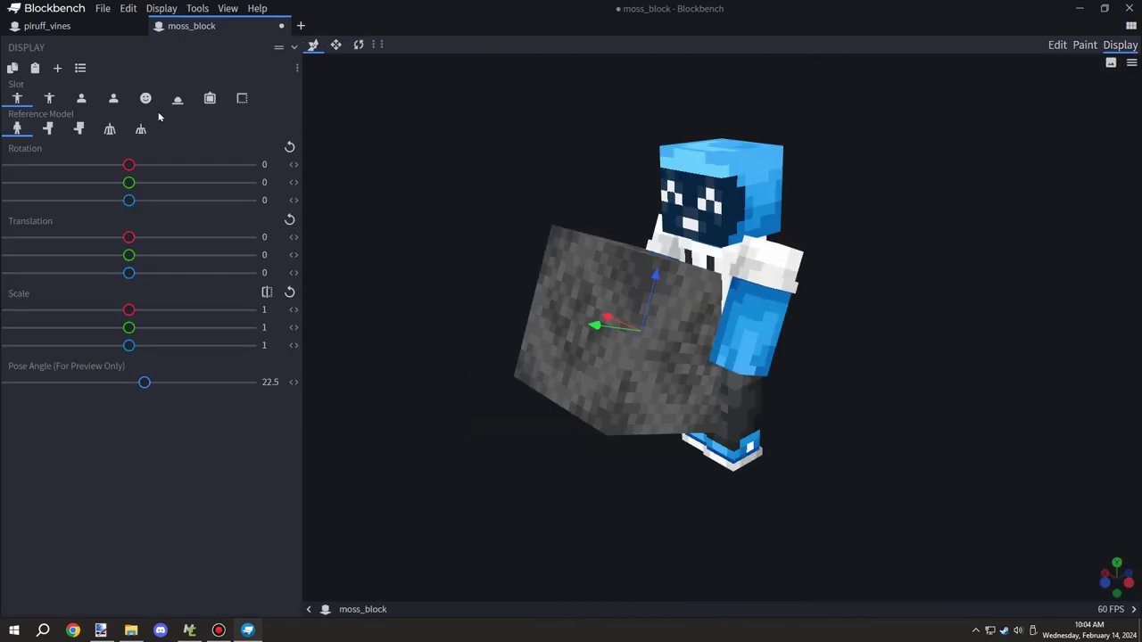
left_click(80, 68)
mouse_move(107, 121)
left_click(232, 120)
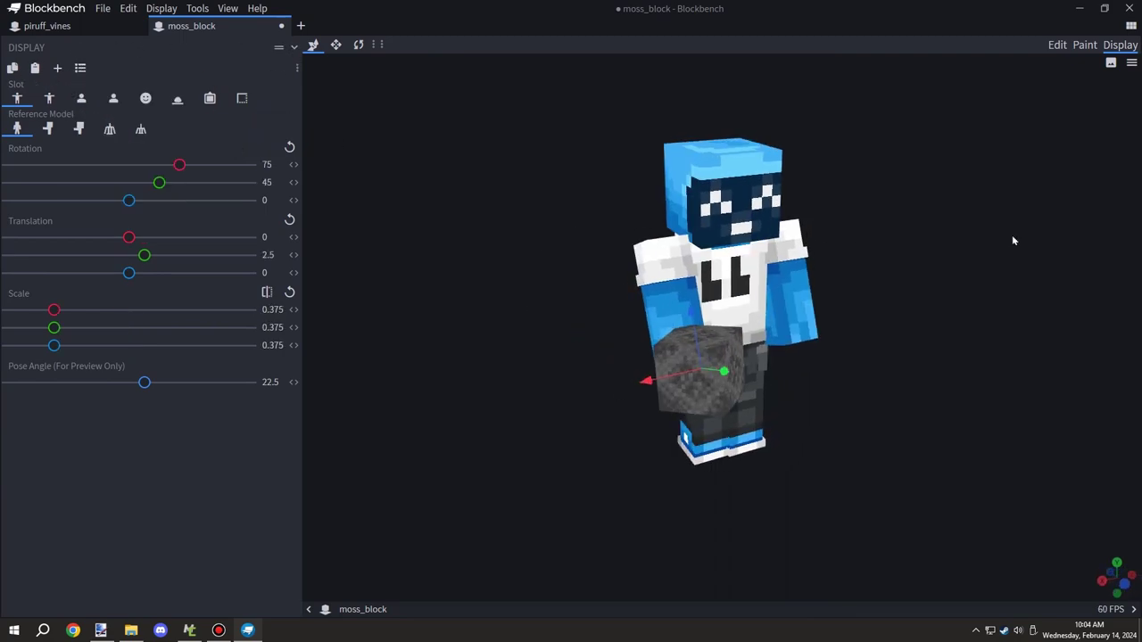
left_click_drag(825, 179, 883, 180)
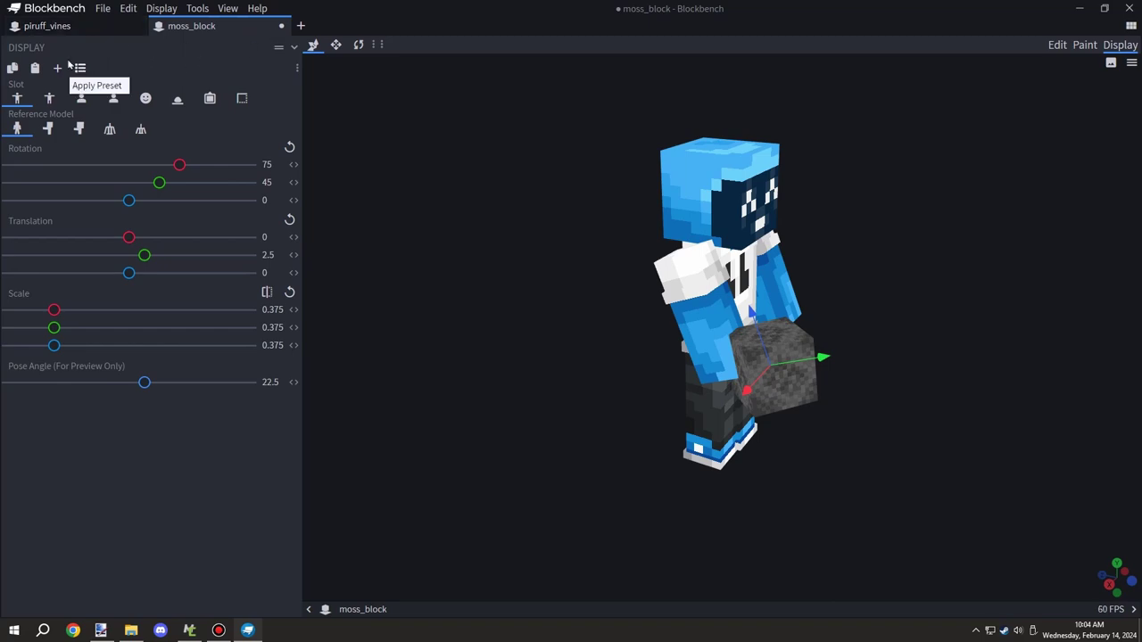
left_click(1057, 45)
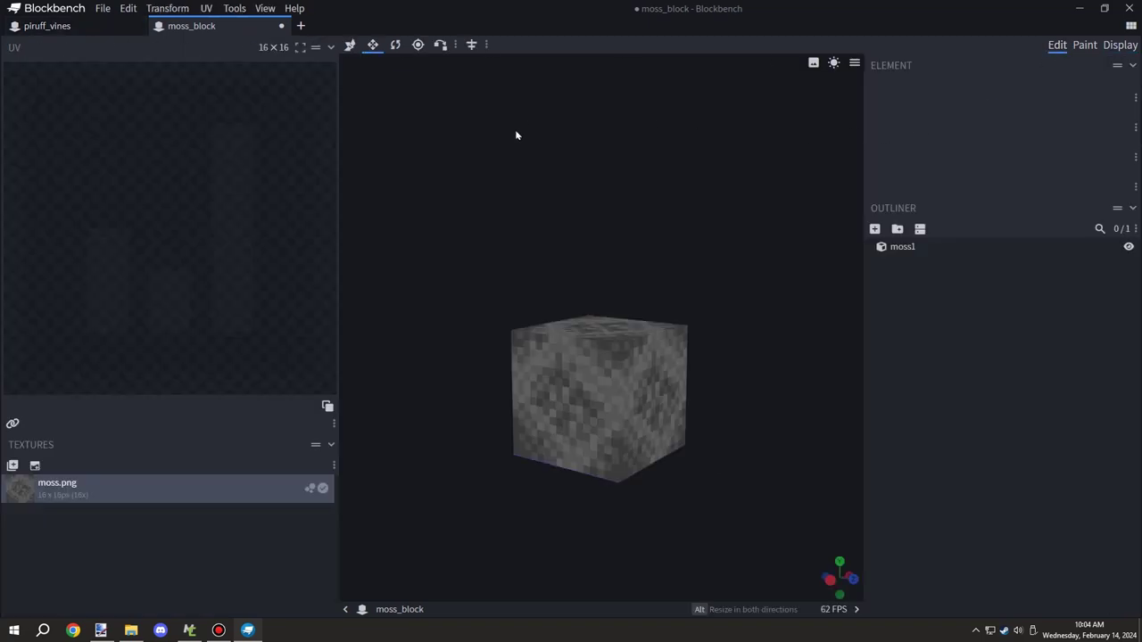
Save the moss_block project, and save the piruff_vines project as a separate bbmodel file
left_click(103, 8)
mouse_move(129, 211)
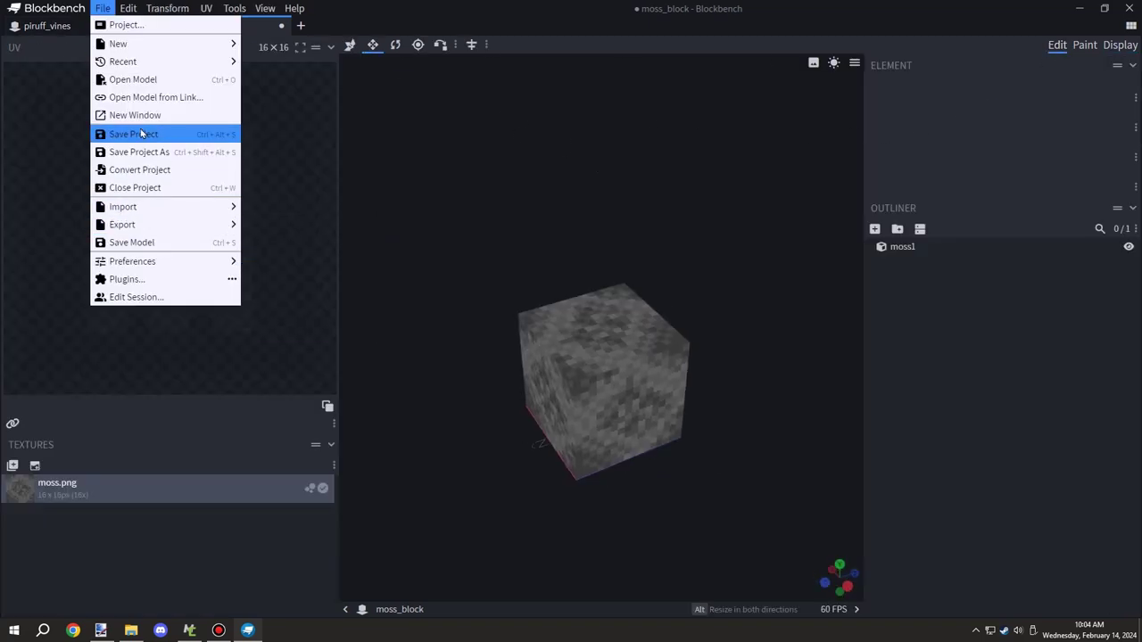
left_click(139, 134)
left_click(364, 397)
left_click(46, 25)
left_click(102, 8)
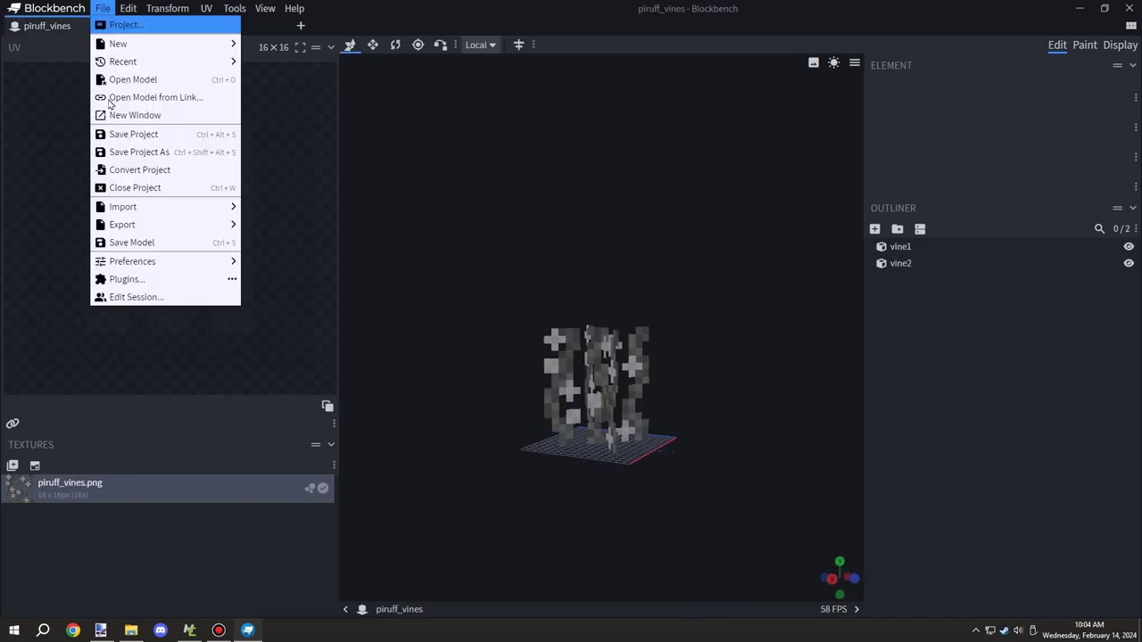
left_click(138, 152)
left_click(363, 397)
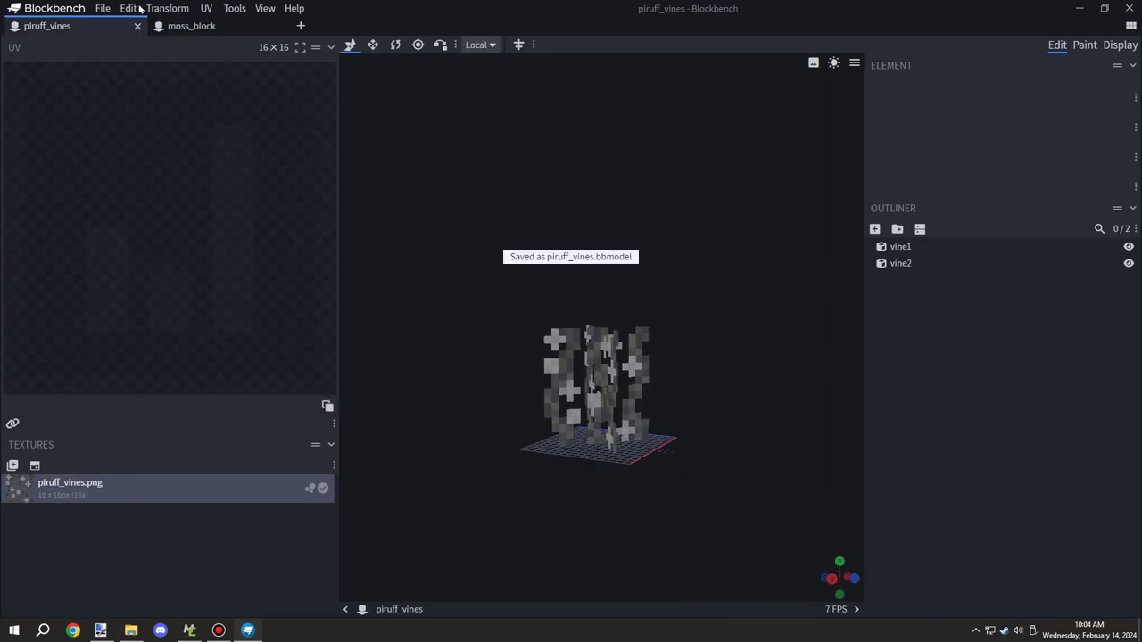
Export the moss_block project as the Java block/item model moss_block.json
left_click(176, 25)
left_click(103, 8)
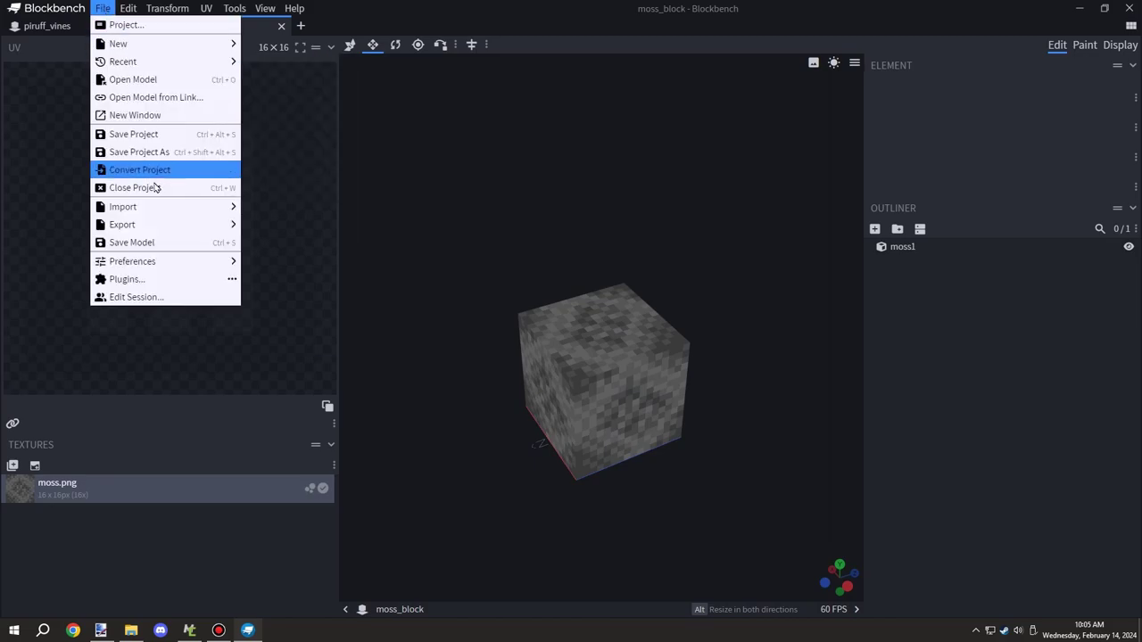
mouse_move(161, 224)
left_click(296, 227)
key("Return")
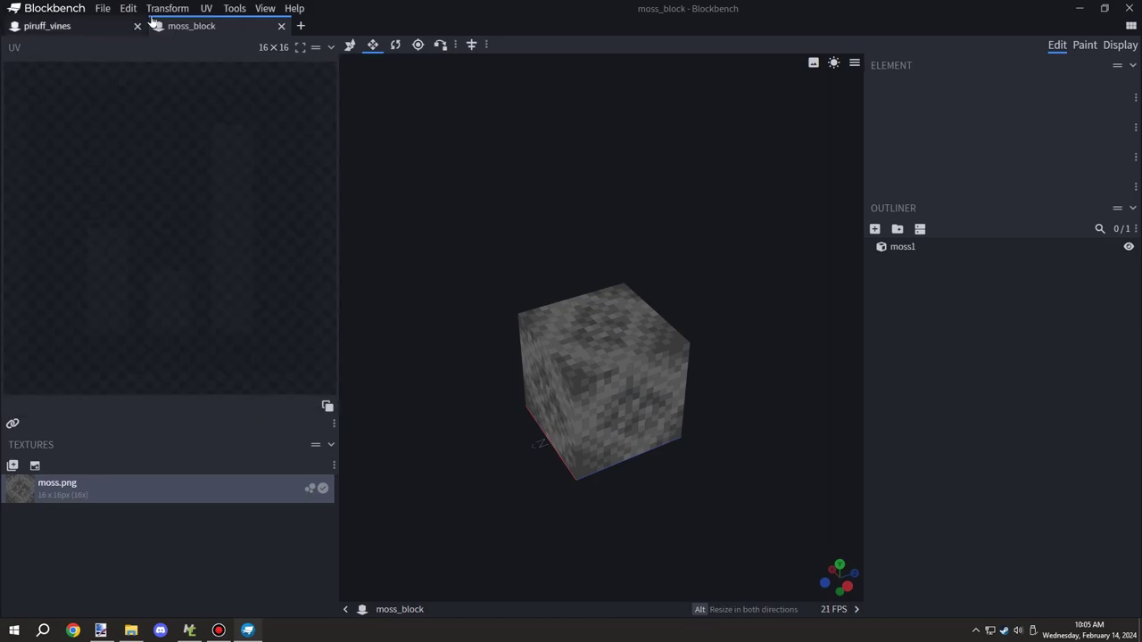
left_click_drag(93, 7, 94, 8)
left_click(101, 8)
left_click(108, 25)
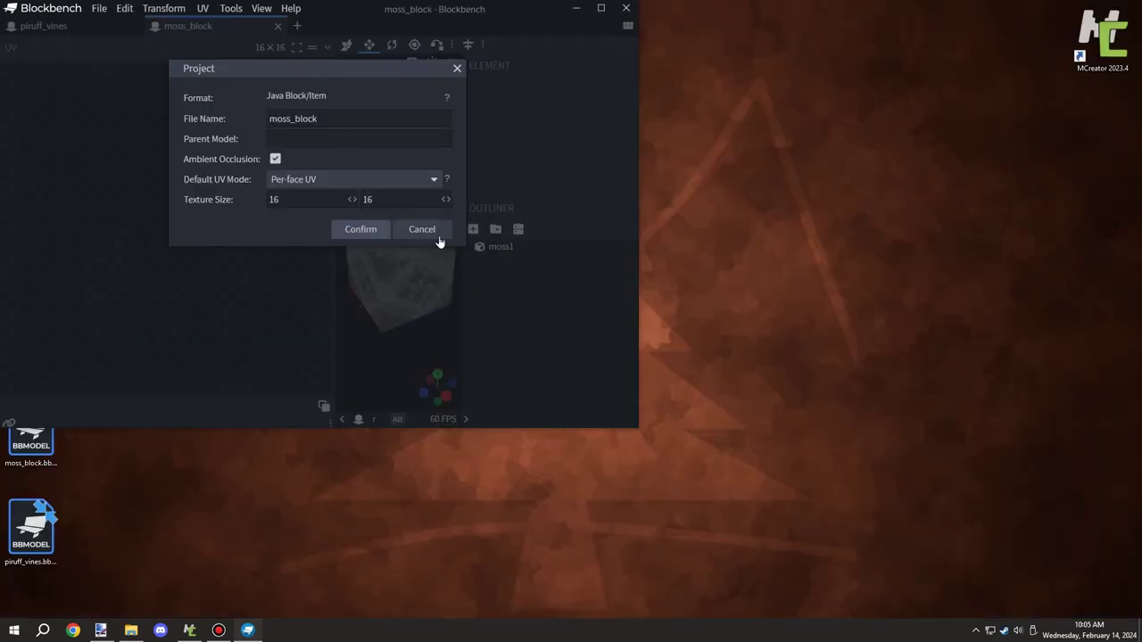
left_click(427, 230)
left_click(99, 8)
mouse_move(119, 61)
left_click(607, 8)
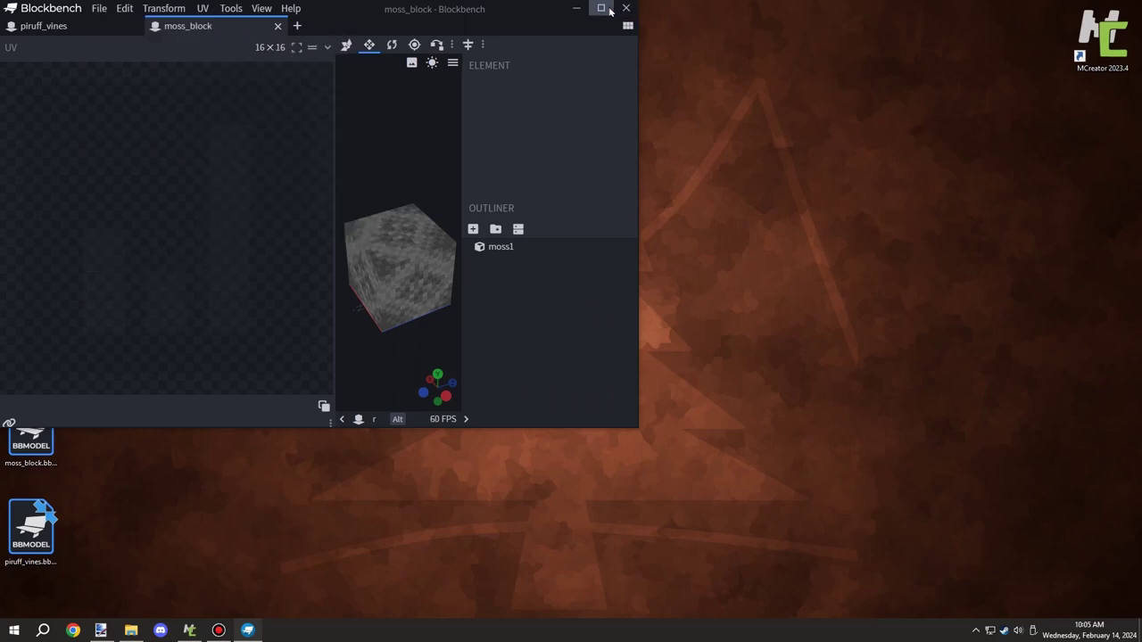
Create a new Java Block/Item project named moss_carpet with a 16 by 16 texture size
left_click(128, 8)
mouse_move(104, 9)
mouse_move(132, 50)
left_click(290, 61)
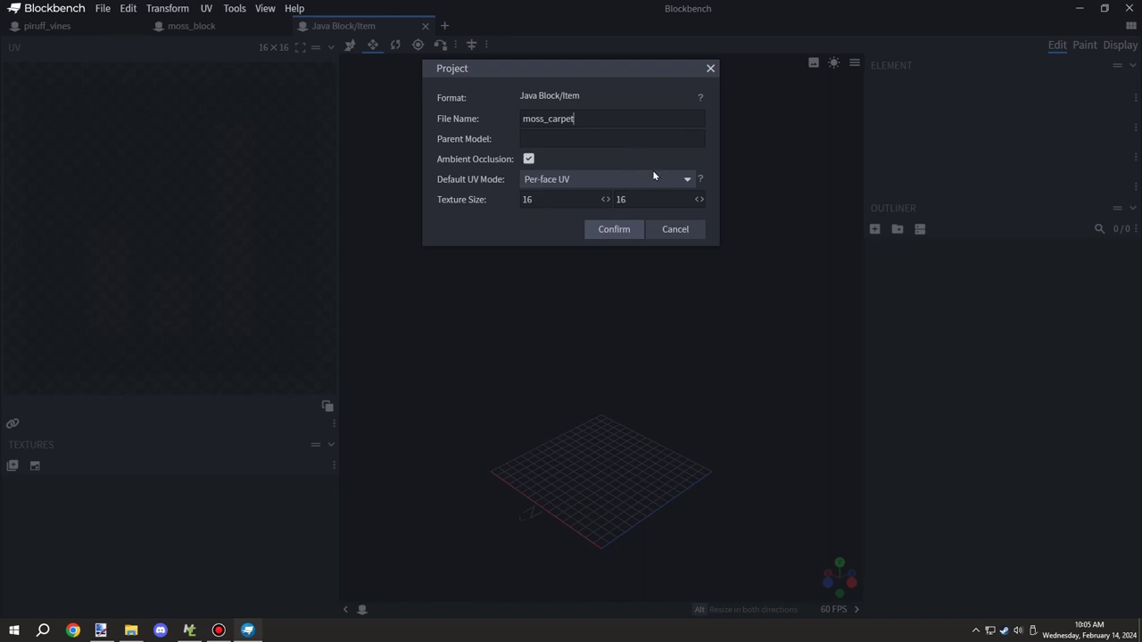
left_click(616, 229)
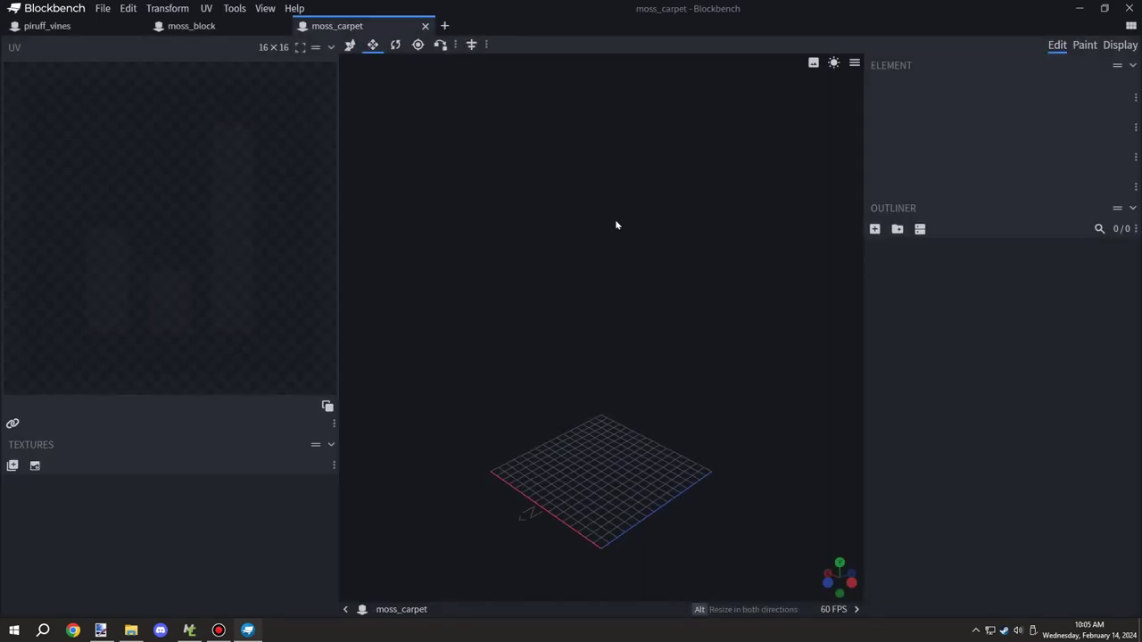
Add a cube at position 0, 0, 0 and stretch it into a 16 by 1 by 16 carpet slab
left_click(875, 229)
left_click_drag(705, 416, 553, 488)
key("s")
left_click_drag(622, 520, 469, 472)
key("v")
left_click_drag(763, 360, 675, 369)
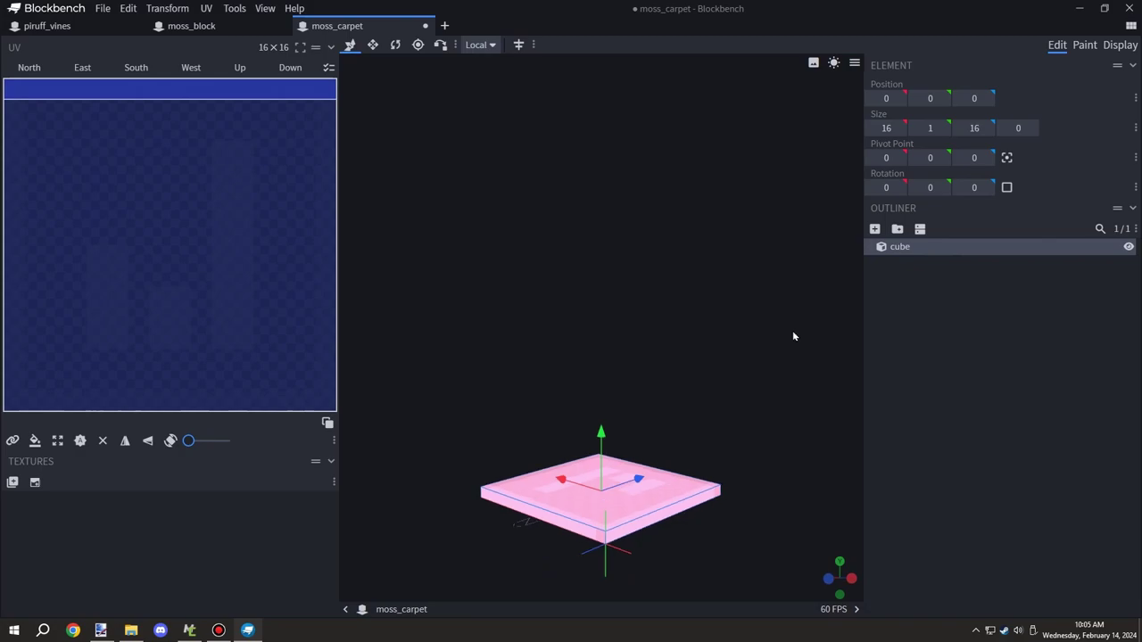
Import moss.png as a texture and apply it to the carpet cube
right_click(899, 247)
mouse_move(973, 389)
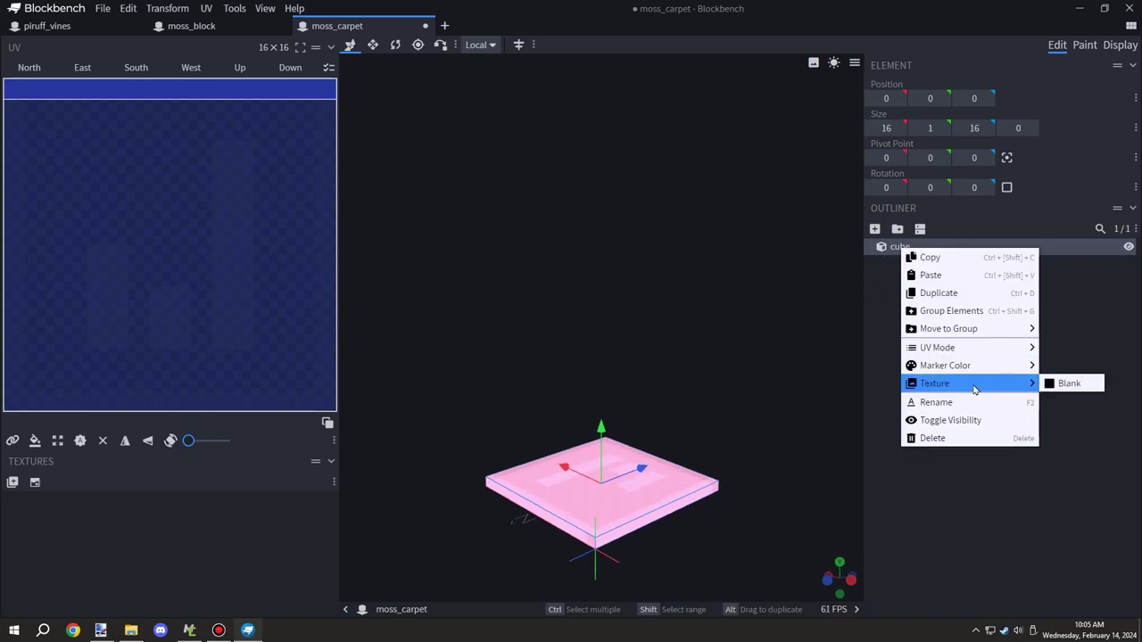
left_click(13, 483)
left_click(368, 396)
right_click(622, 489)
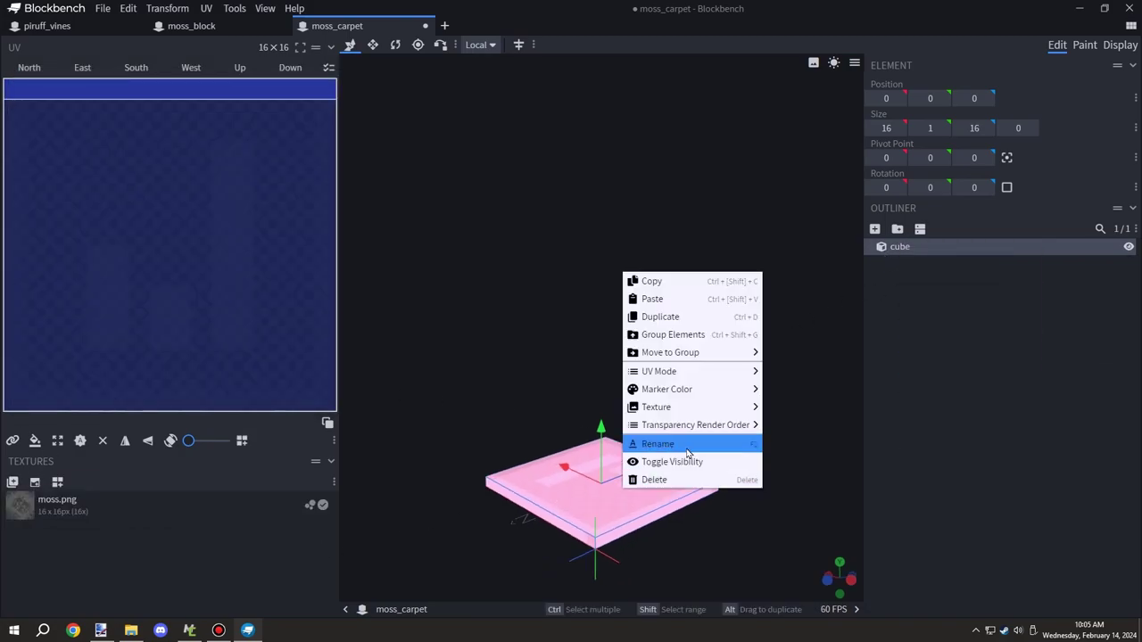
mouse_move(714, 407)
left_click(787, 427)
mouse_move(669, 387)
left_mouse_down()
mouse_move(700, 383)
mouse_move(658, 337)
mouse_move(652, 380)
left_mouse_up()
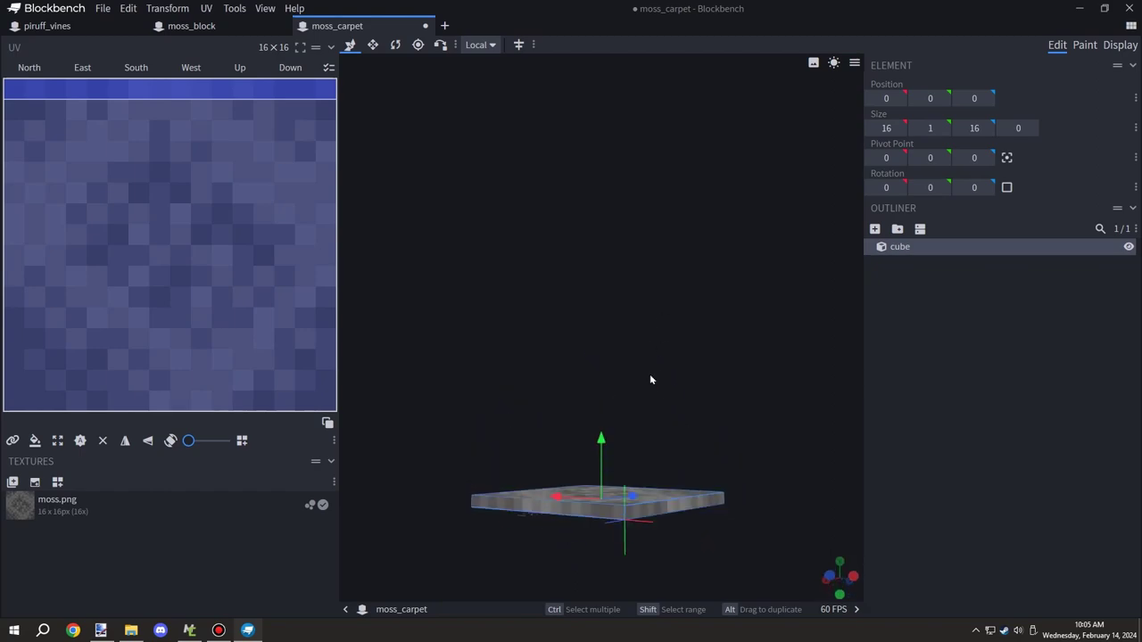
Set the variable of the moss.png texture to "texture" in its properties
right_click(62, 504)
left_click(99, 497)
left_click_drag(538, 204, 415, 194)
type("texture")
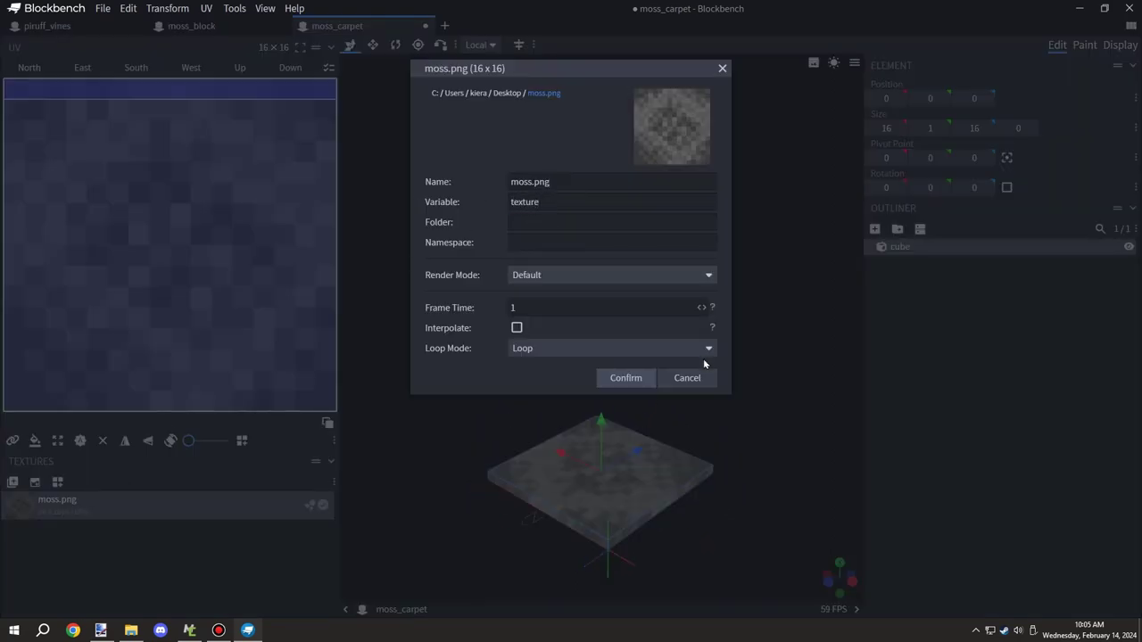
left_click(628, 378)
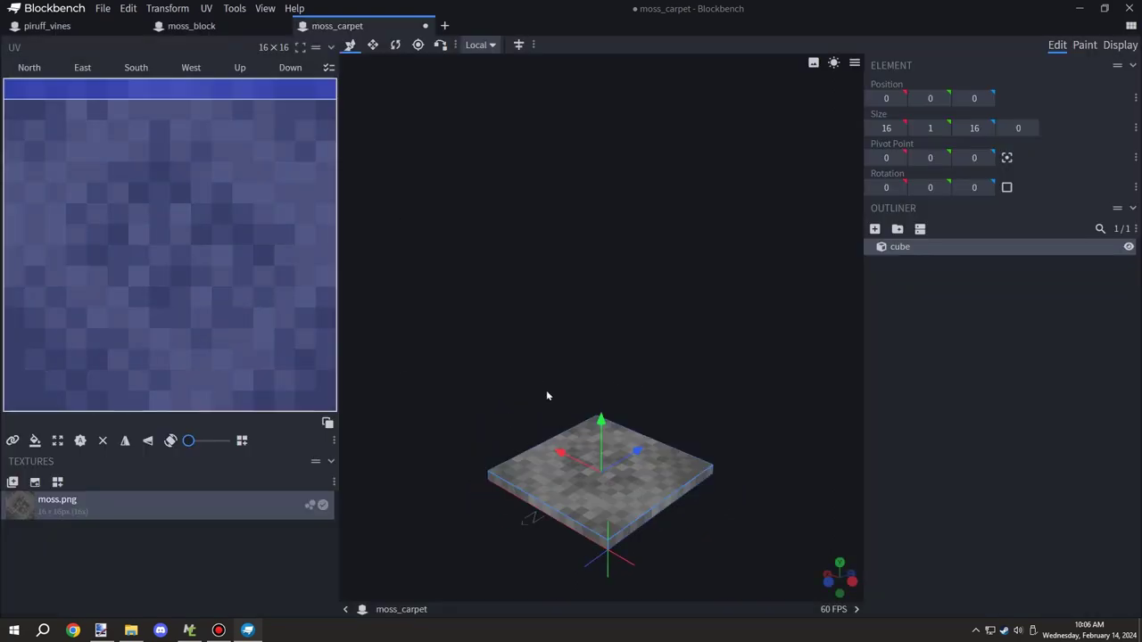
Move the UV strips of the carpet's west and south faces down to the lowest row of the moss texture
left_click_drag(712, 433, 584, 330)
left_click(200, 218)
left_click_drag(727, 415, 698, 386)
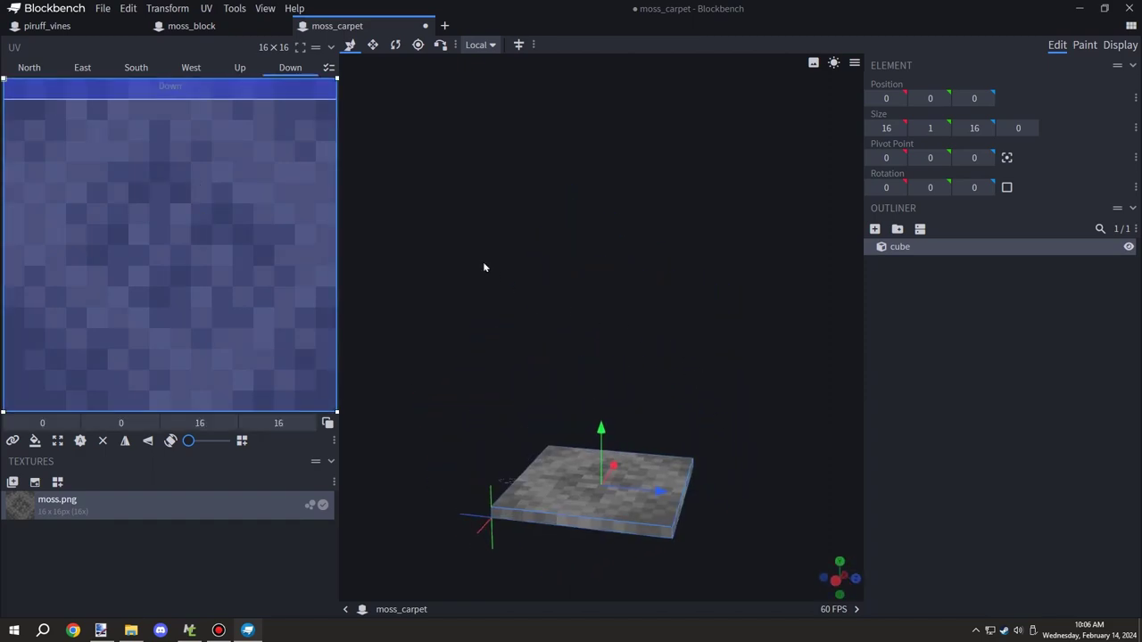
left_click(575, 526)
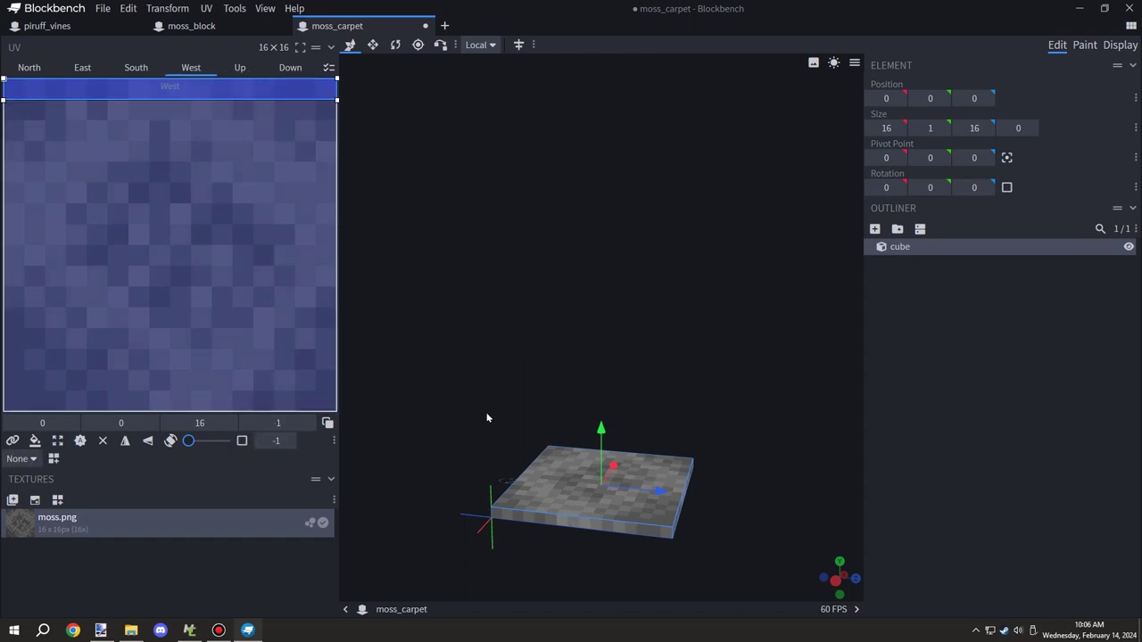
left_click_drag(114, 90, 109, 421)
left_click_drag(773, 470, 642, 461)
left_click(616, 519)
left_click_drag(199, 93, 197, 420)
Move the UV strips of the carpet's east and north faces down to row 15 of the moss texture
left_click_drag(819, 355, 680, 373)
left_click(591, 529)
left_click_drag(224, 90, 226, 425)
left_click_drag(745, 404, 632, 385)
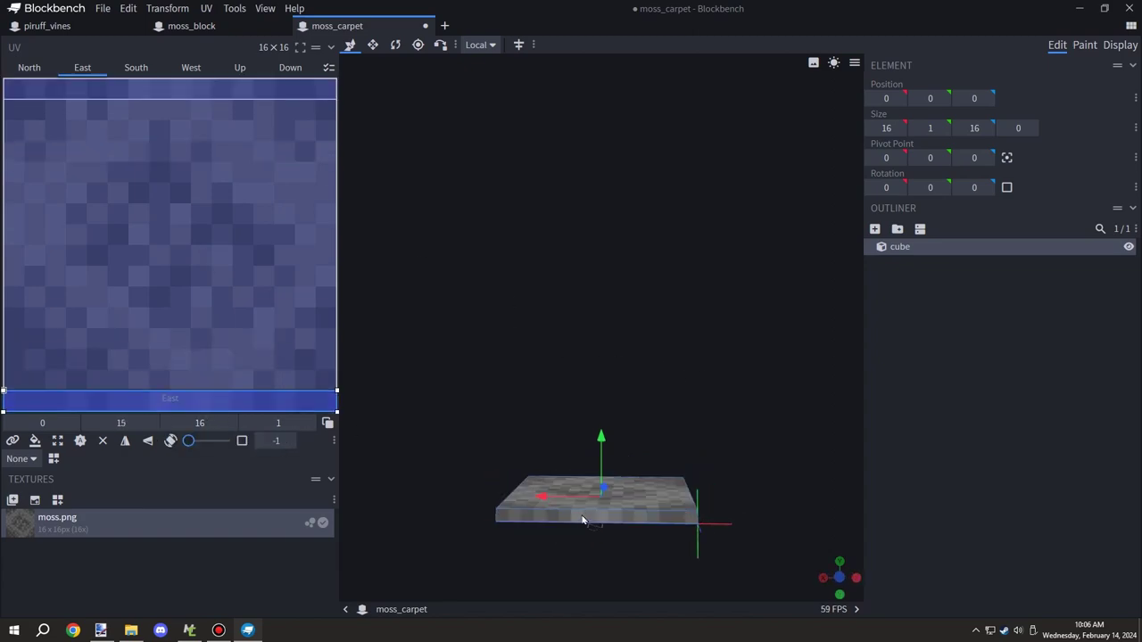
left_click(580, 520)
left_click_drag(206, 92, 206, 422)
left_click_drag(742, 381, 892, 399)
left_click(890, 399)
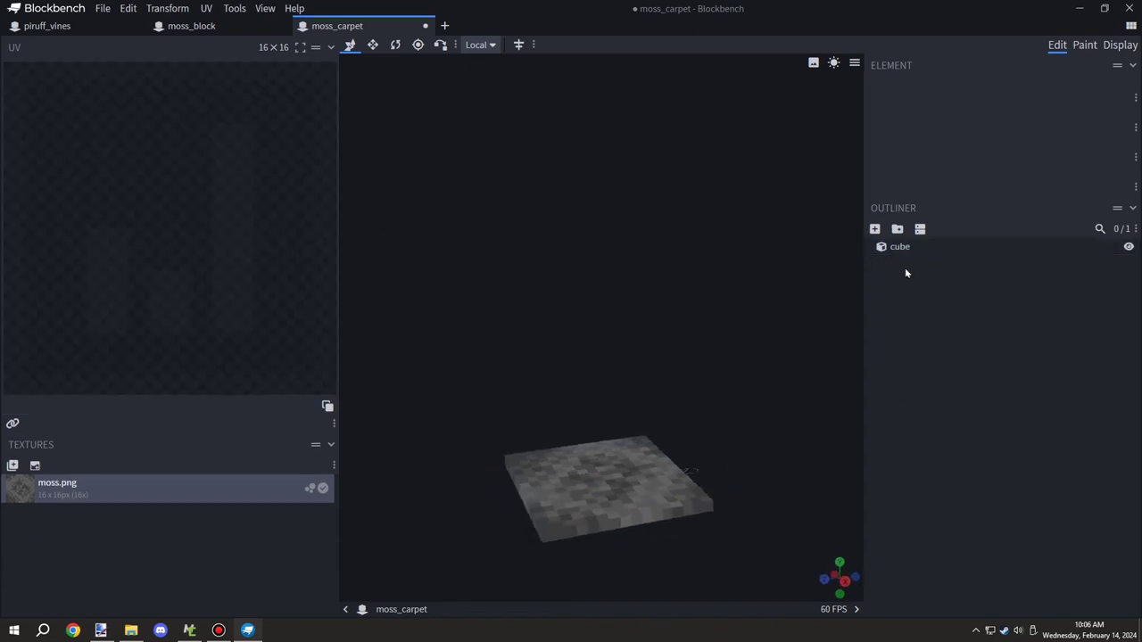
Rename the carpet cube moss1 and turn on tint with index 1
right_click(903, 246)
left_click(957, 417)
type("moss_1")
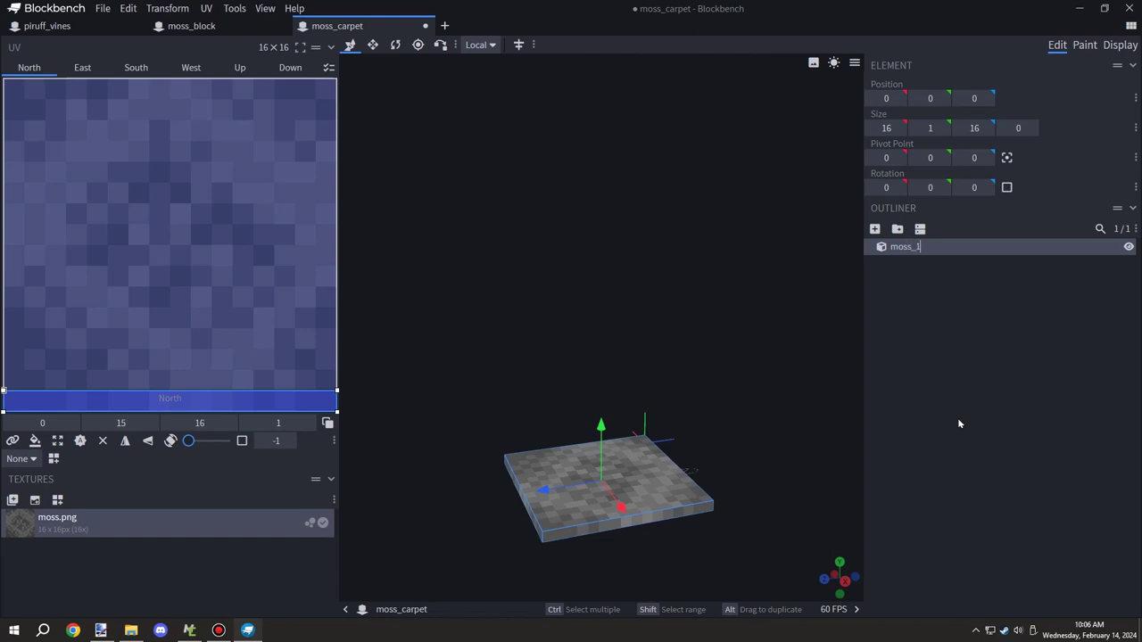
key("Return")
right_click(931, 248)
left_click(951, 426)
type("moss1")
key("Return")
left_click(242, 441)
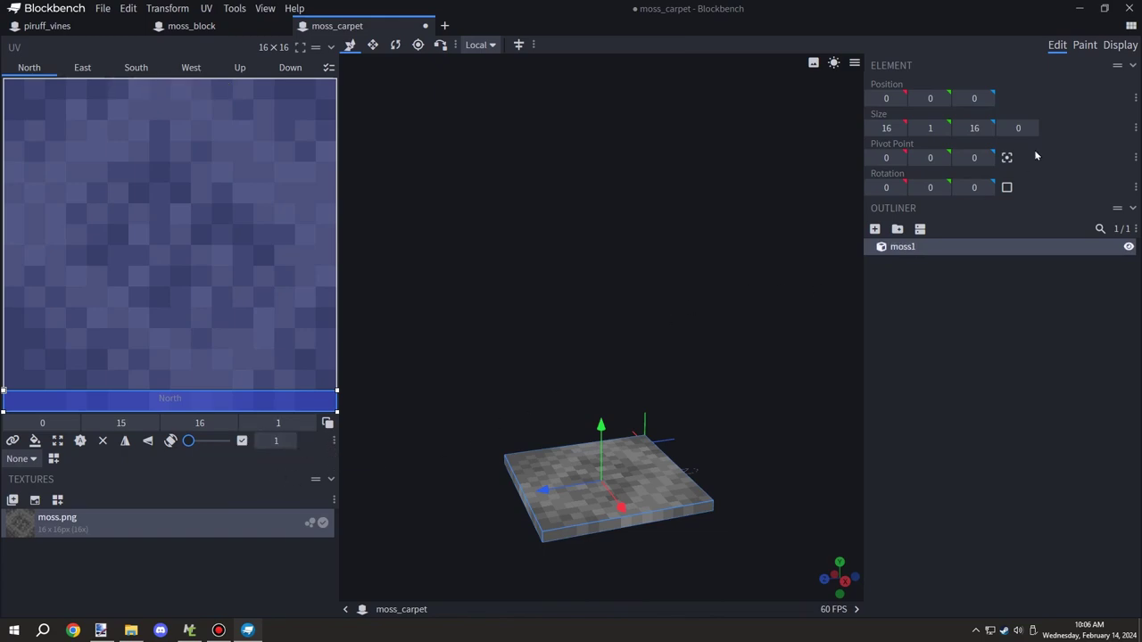
Apply the Default Block display preset and set the third-person right-hand Z translation to 2.25
left_click(1119, 45)
left_click(80, 68)
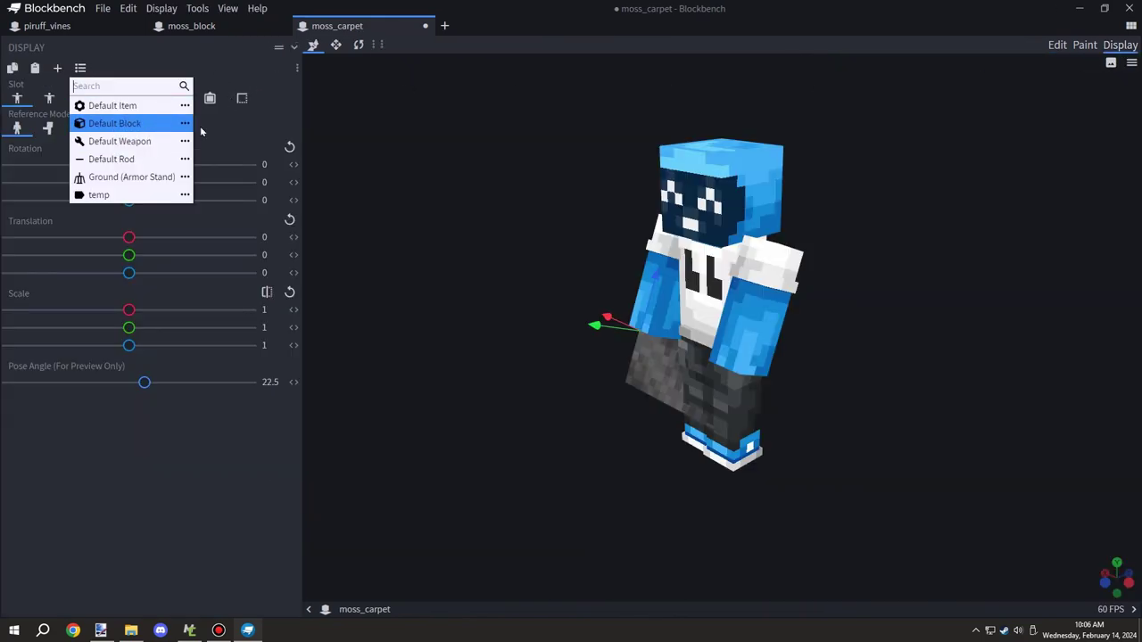
left_click(112, 120)
left_click_drag(918, 403, 942, 392)
left_click_drag(636, 301, 628, 284)
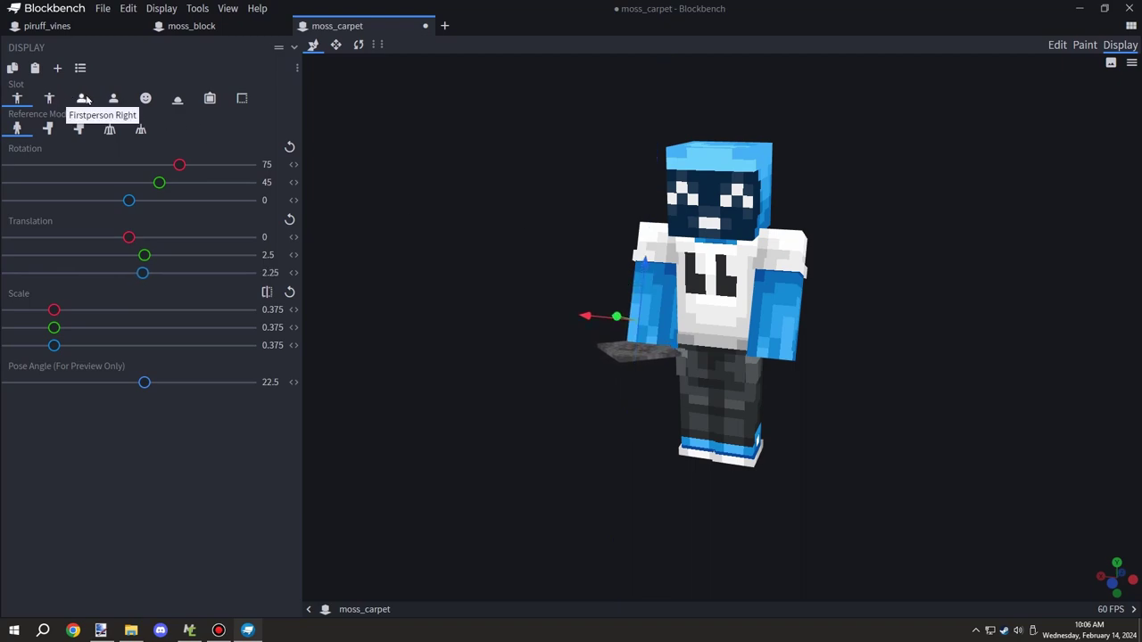
Set the Z translation of the third-person left-hand display to 2
left_click(50, 99)
left_click_drag(721, 332, 725, 308)
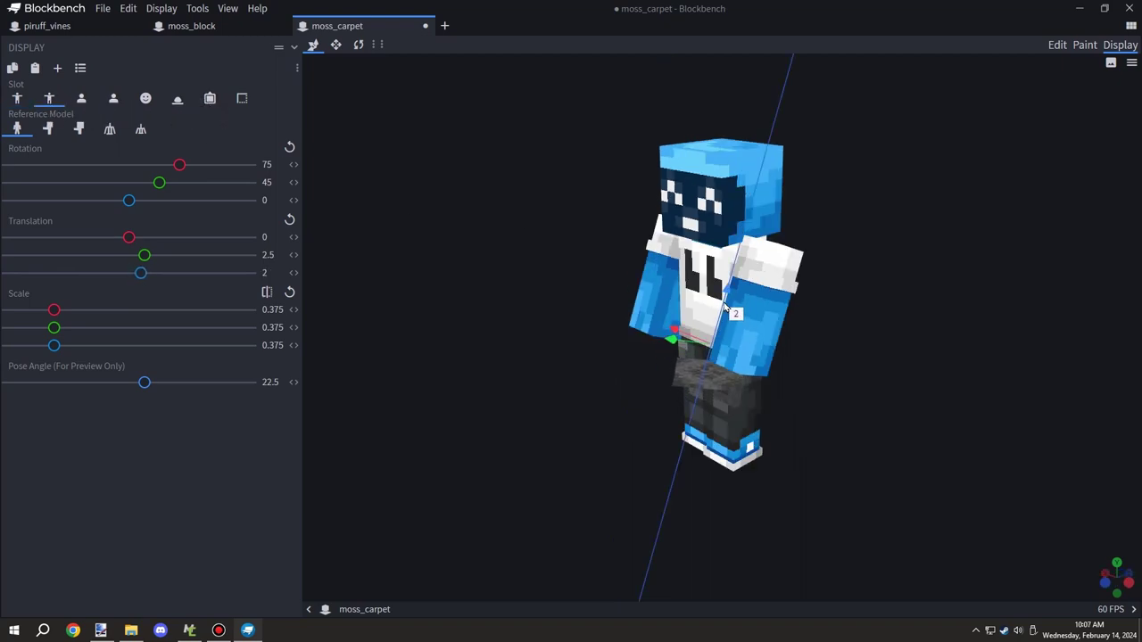
left_click_drag(950, 324, 985, 296)
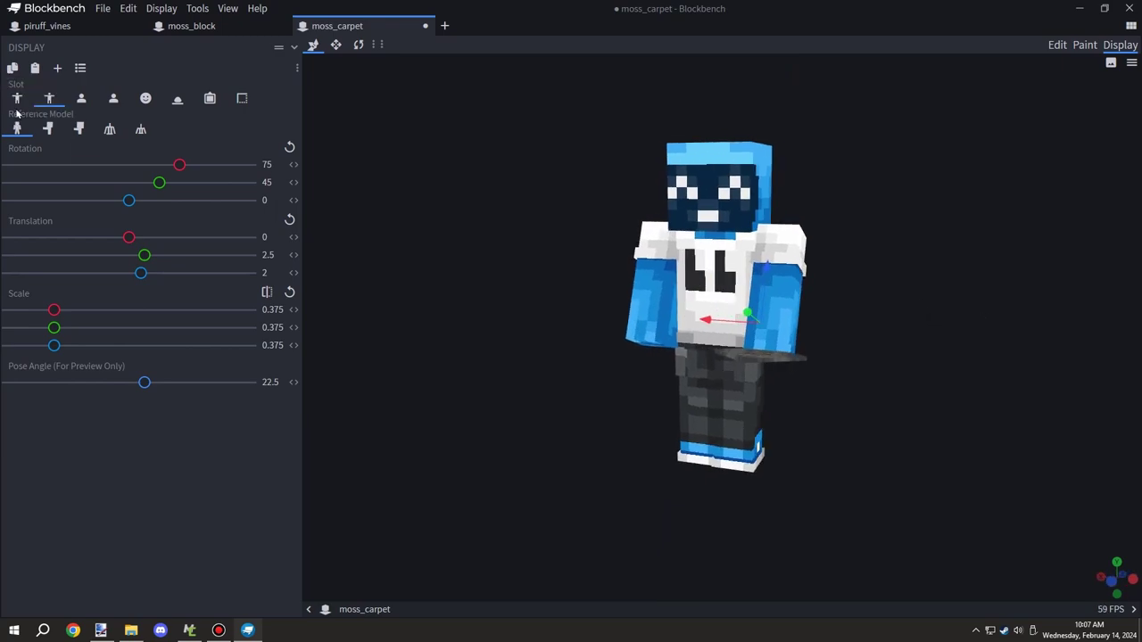
left_click(49, 99)
Adjust the carpet's translation in the first-person right and left display slots, review the remaining slots and return to editing
left_click(82, 98)
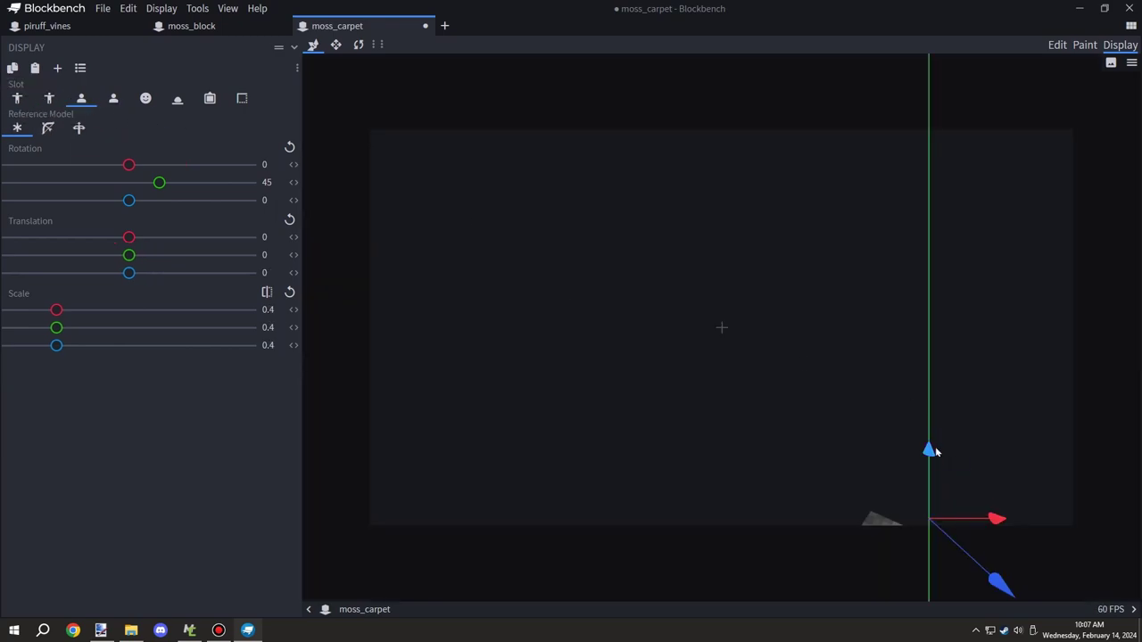
left_click_drag(934, 453, 927, 412)
left_click(113, 100)
left_click_drag(514, 379, 510, 401)
left_click(146, 98)
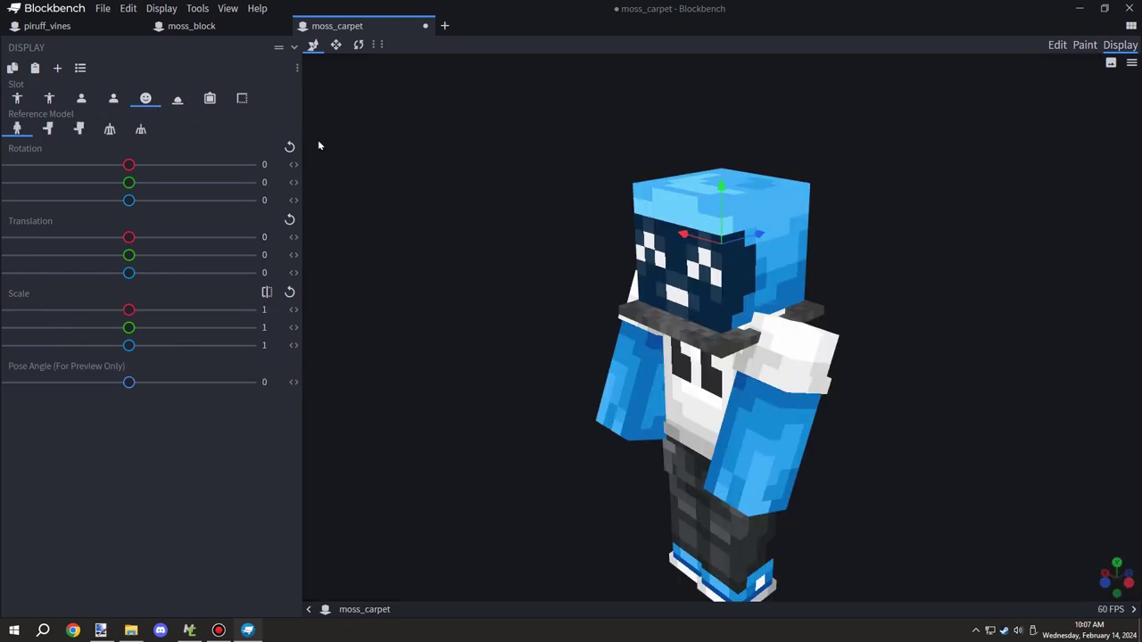
left_click(176, 98)
left_click(209, 98)
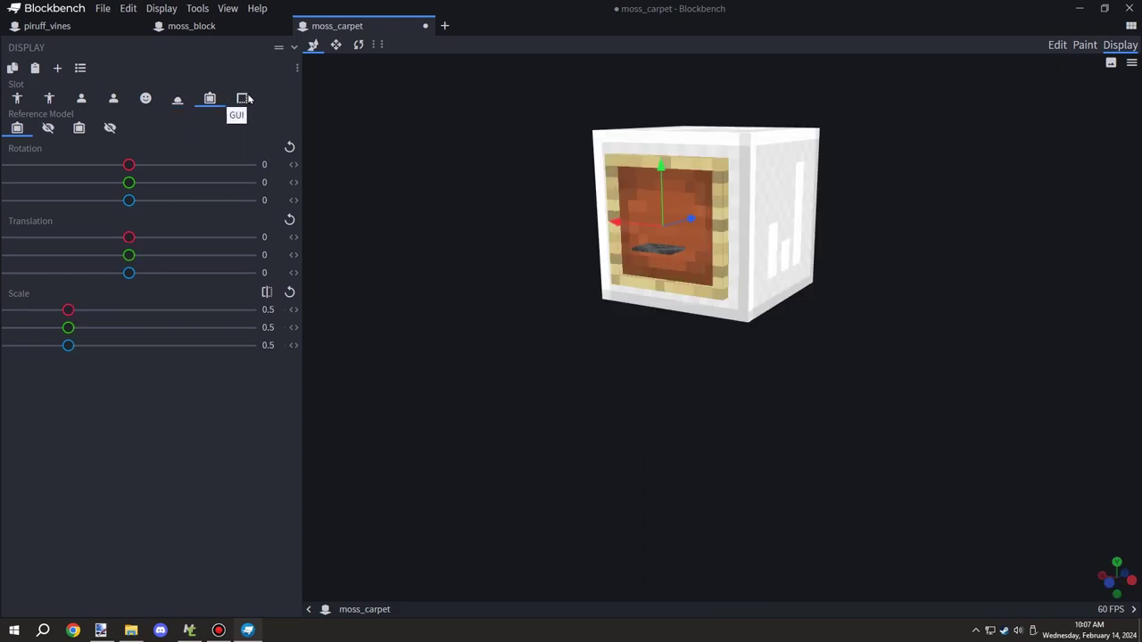
left_click(243, 98)
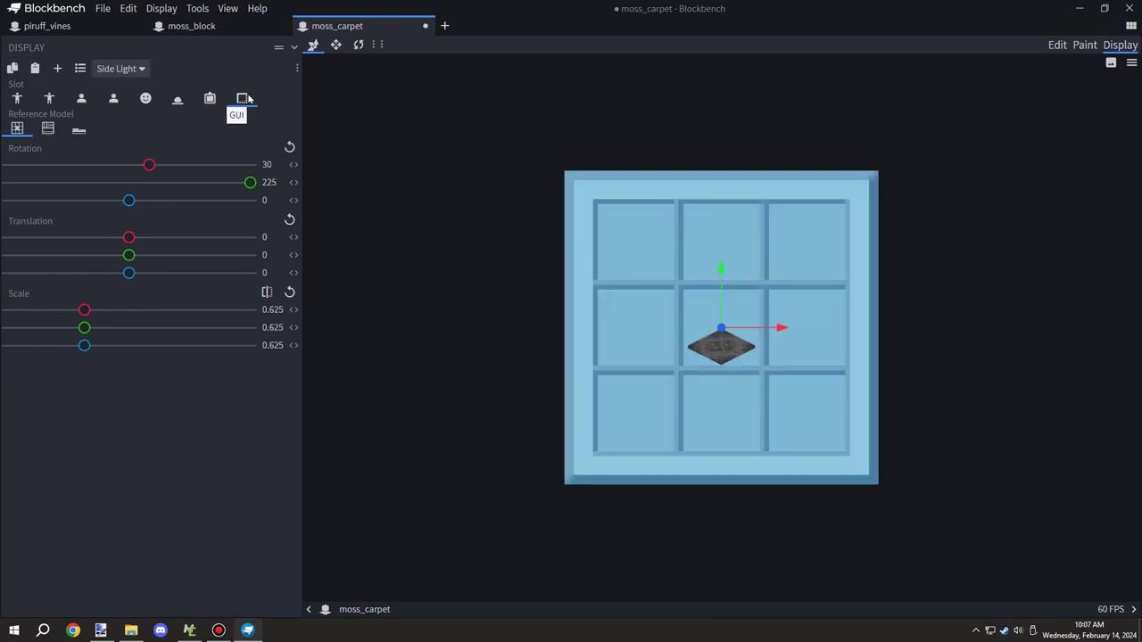
left_click(1057, 45)
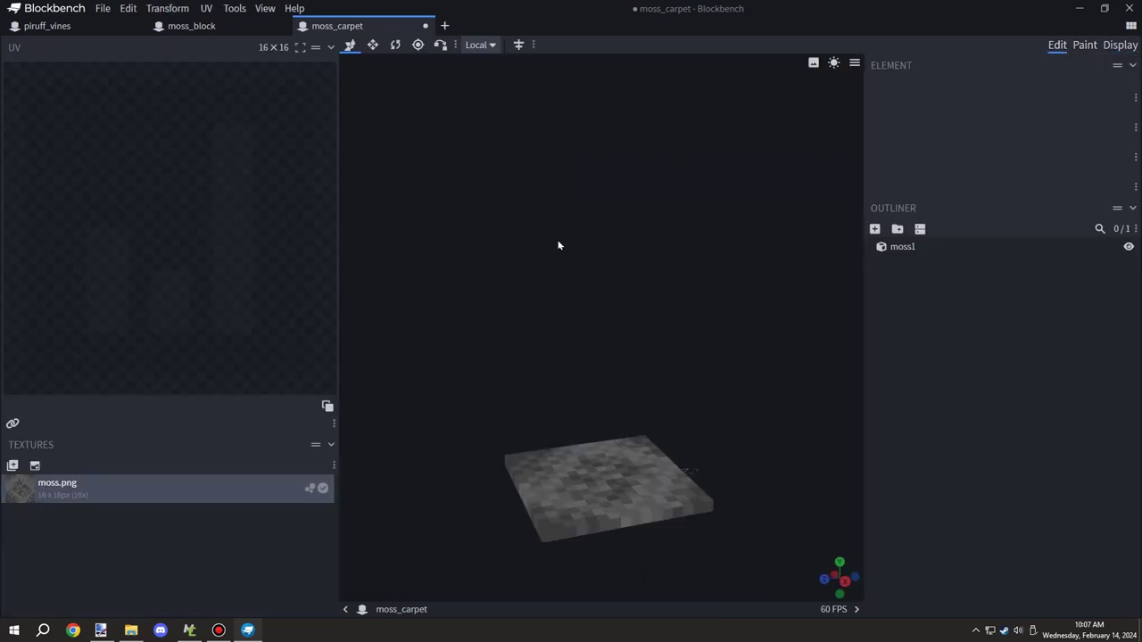
Save the project as moss_carpet.bbmodel and export it as the Java block/item model moss_carpet.json
left_click(98, 9)
left_click(125, 152)
left_click(365, 401)
left_click(98, 9)
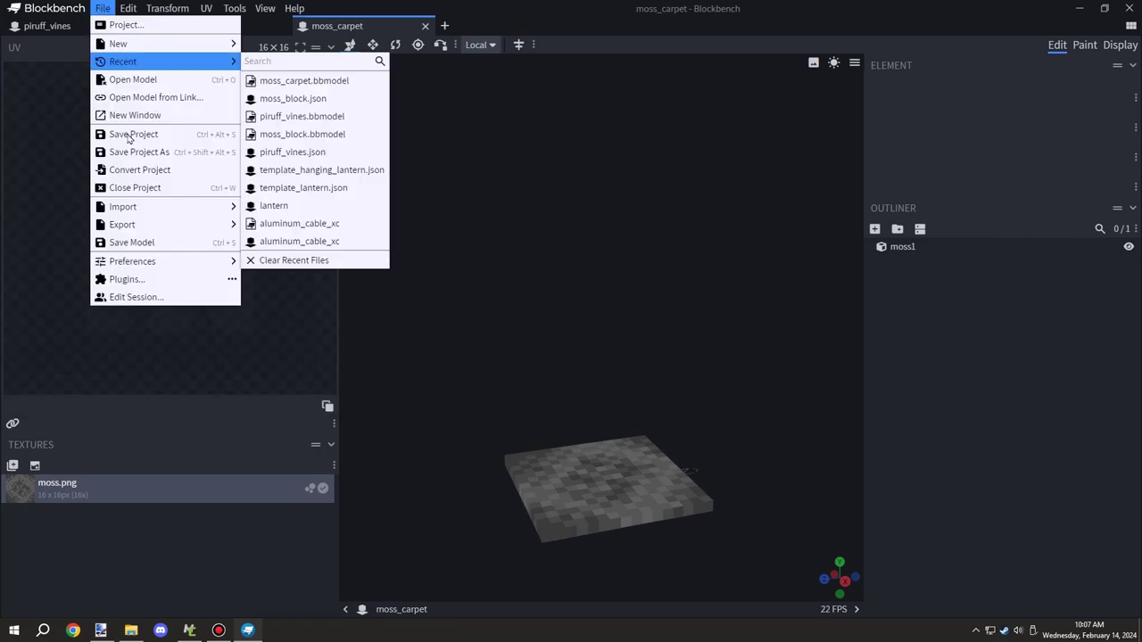
mouse_move(122, 224)
left_click(303, 224)
left_click(360, 396)
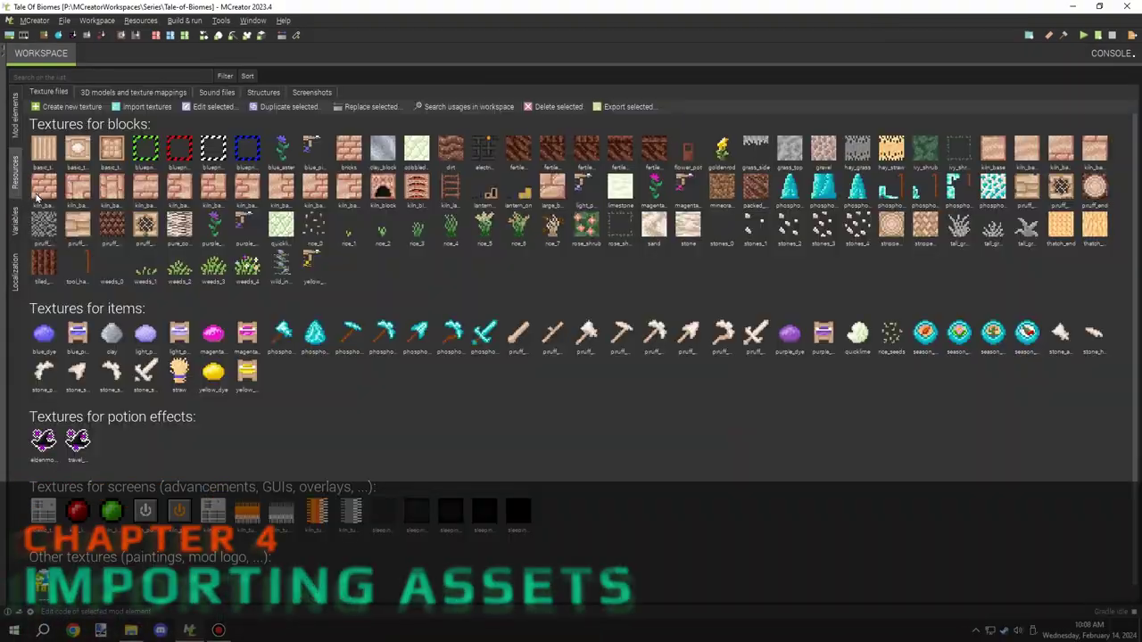
In the MCreator workspace, import moss.png and piruff_vines.png from the Desktop as block textures
left_click(143, 106)
left_click(163, 122)
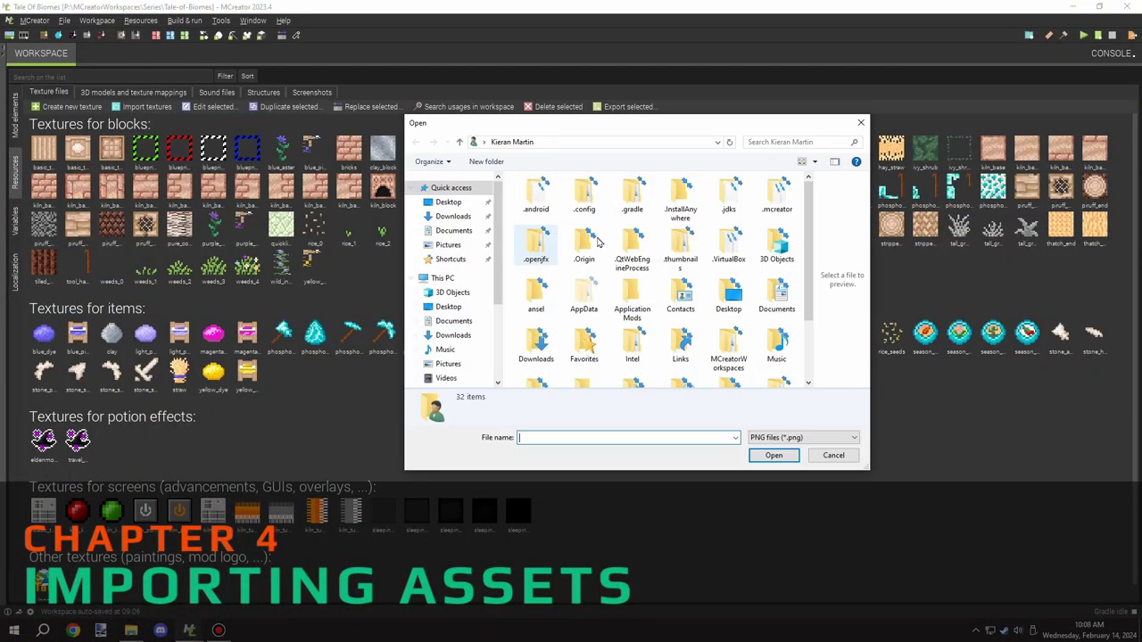
left_click(448, 201)
left_click(776, 205)
left_click(538, 285, "ctrl")
left_click(773, 456)
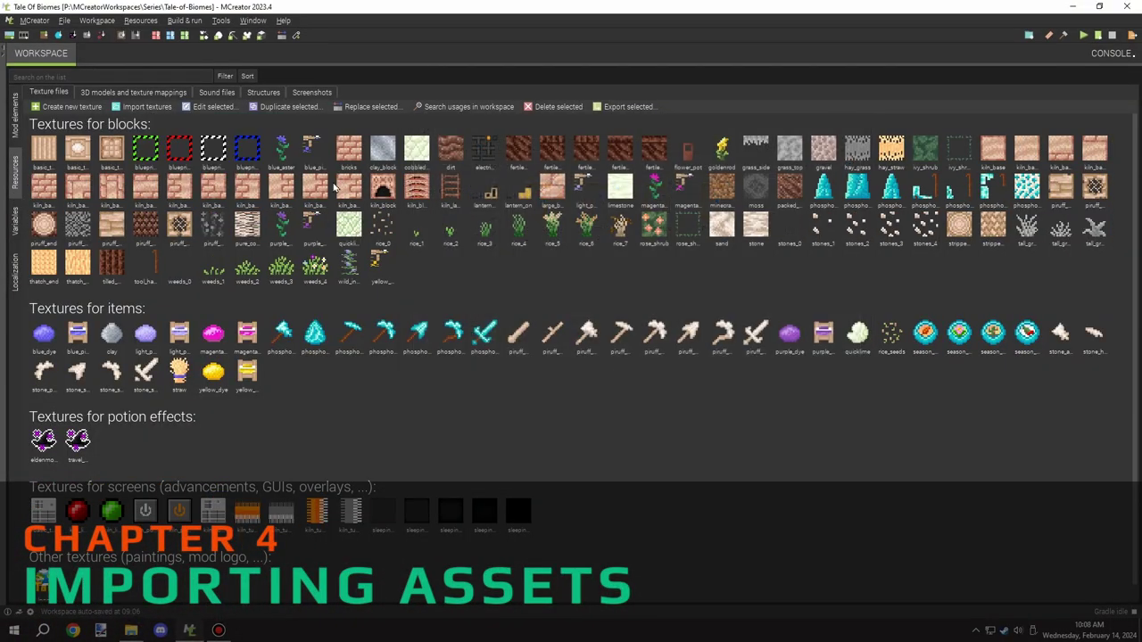
Import moss_block.json from the Desktop as a JSON 3D model, with its texture part mapped to the moss texture
left_click(133, 92)
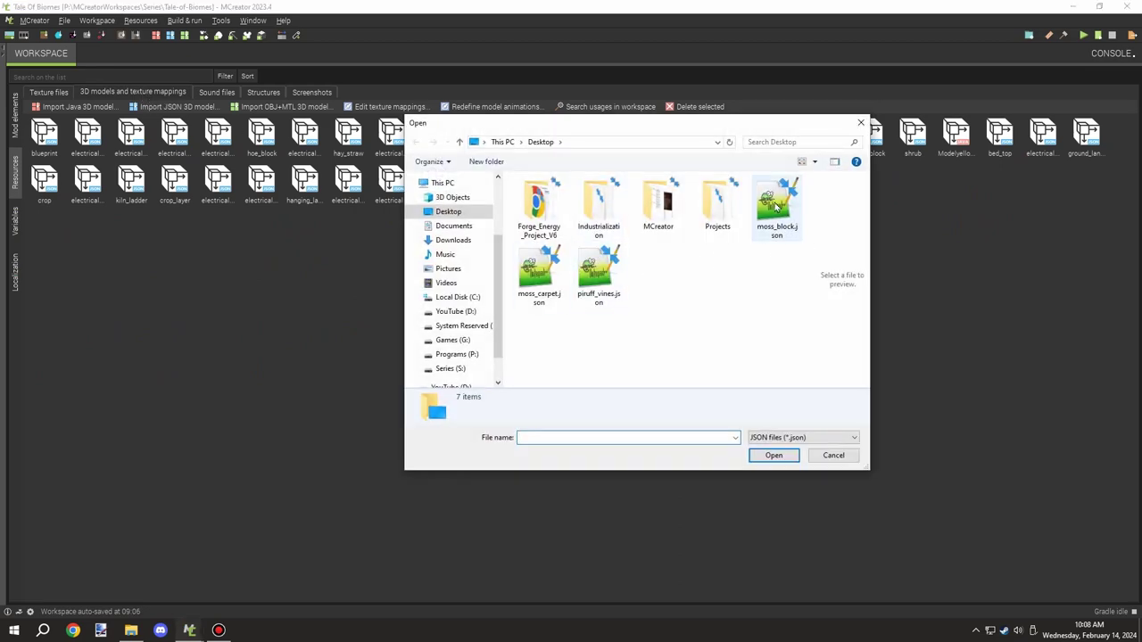
left_click(776, 207)
left_click(776, 455)
left_click(637, 235)
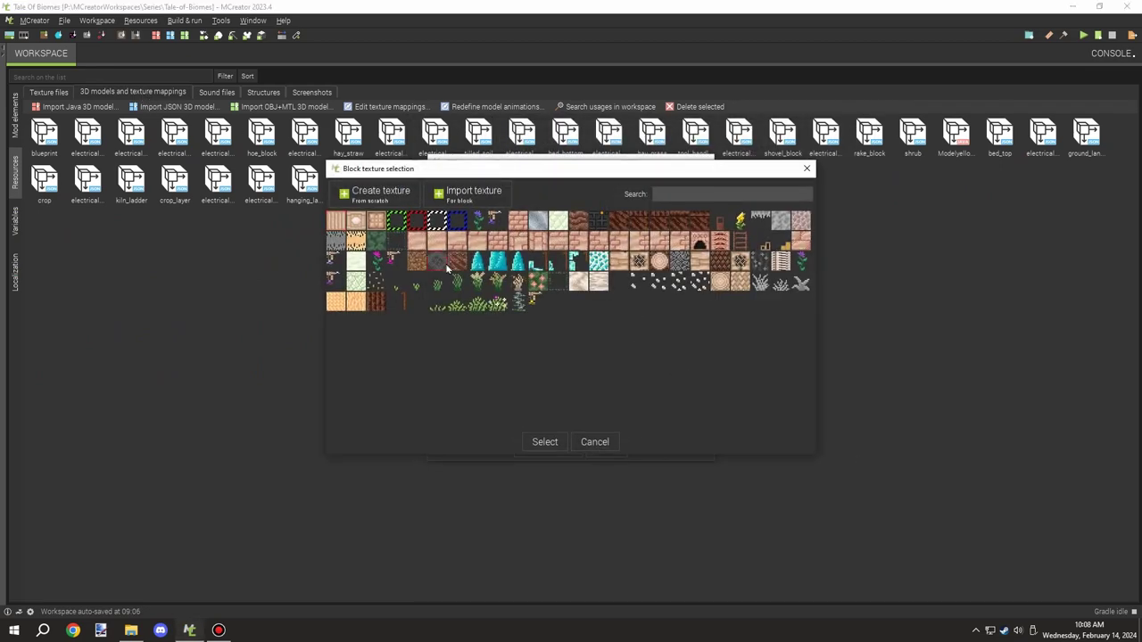
left_click(444, 260)
left_click(539, 440)
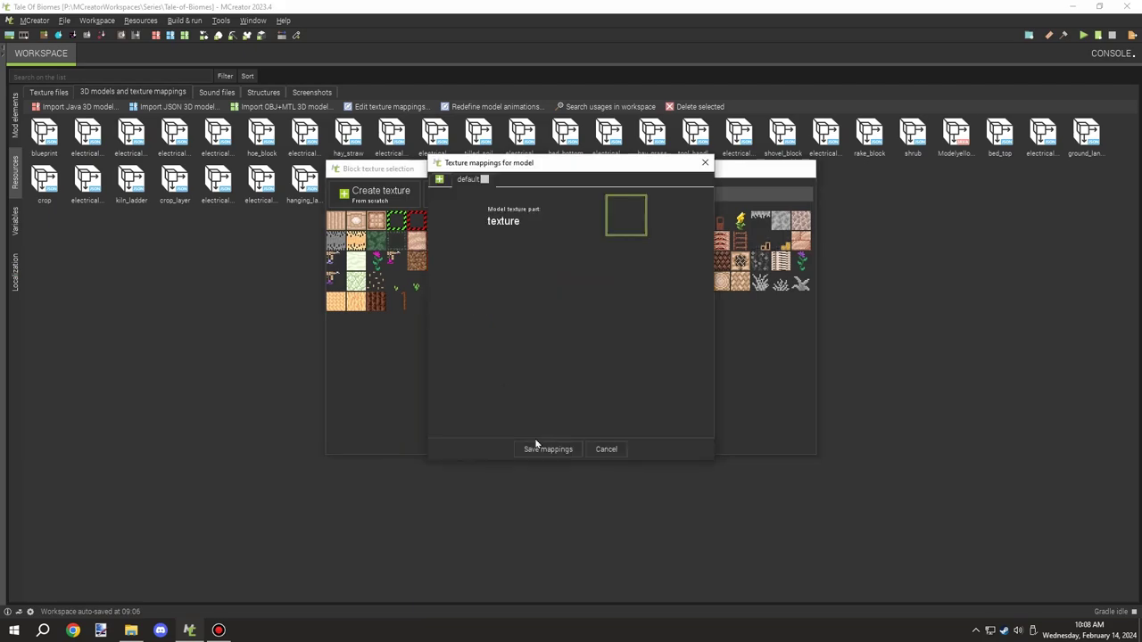
left_click(548, 448)
Import the moss_carpet.json model from the Desktop and map its texture part to the moss texture
left_click(141, 105)
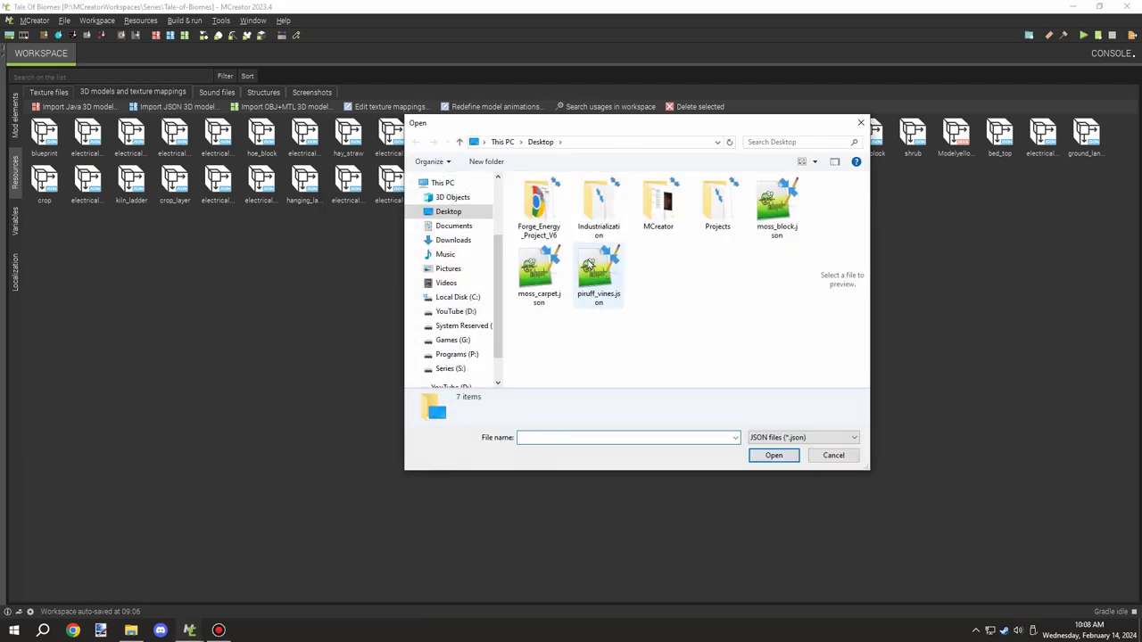
left_click(539, 268)
left_click(774, 455)
left_click(630, 211)
left_click(467, 276)
left_click(542, 441)
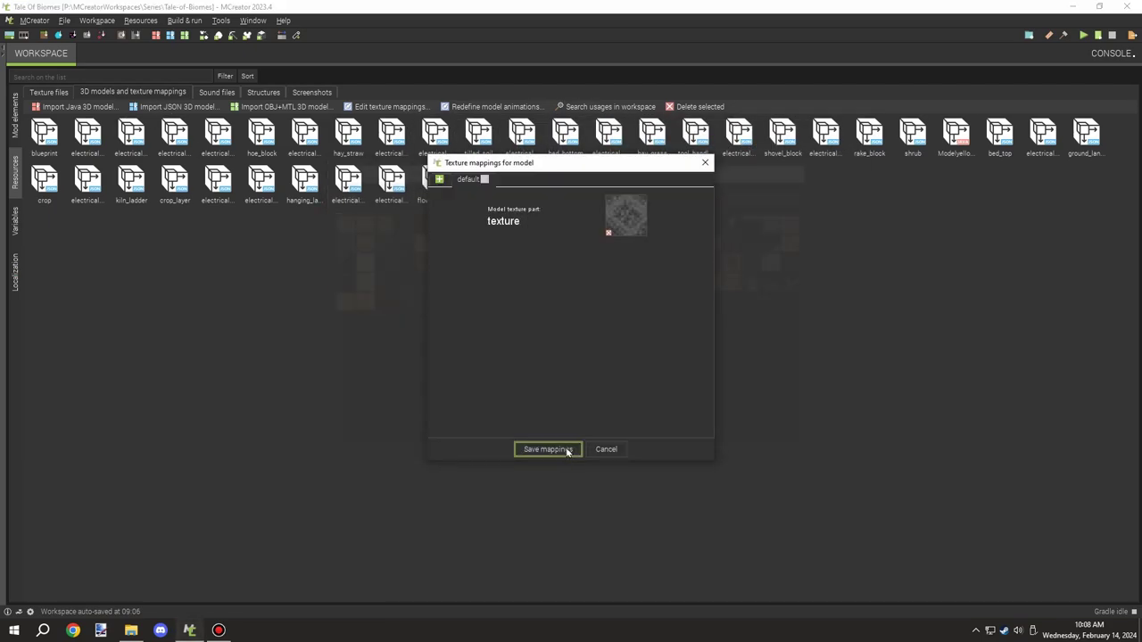
left_click(562, 449)
Import the piruff_vines.json model from the Desktop and map its texture part to the piruff_vines texture
left_click(147, 107)
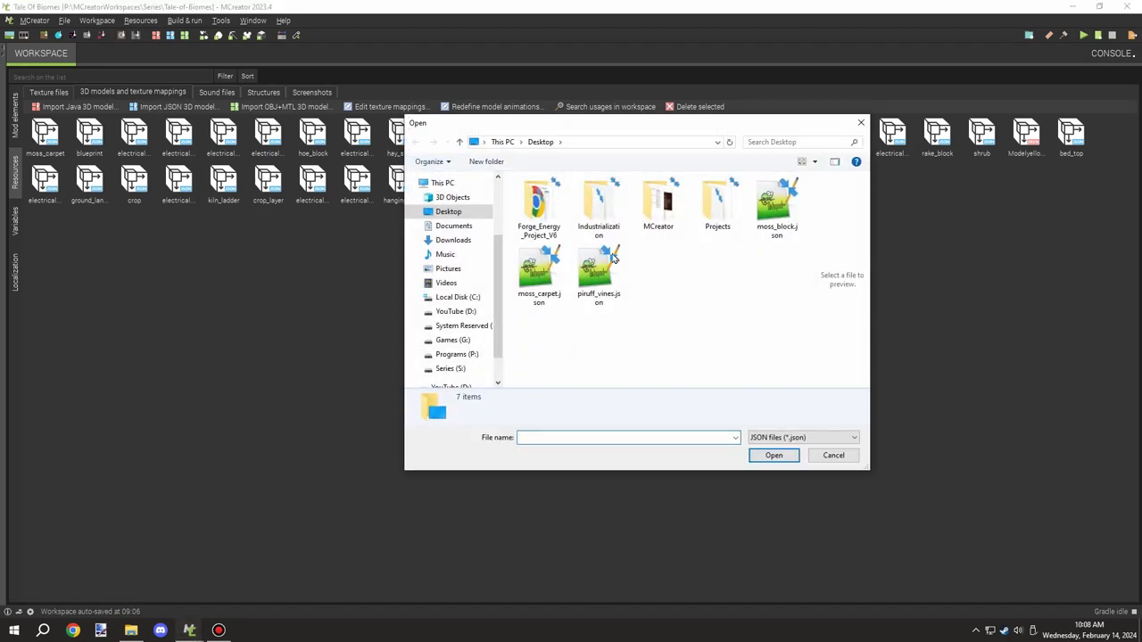
double_click(607, 280)
left_click(627, 216)
left_click(765, 264)
left_click(544, 442)
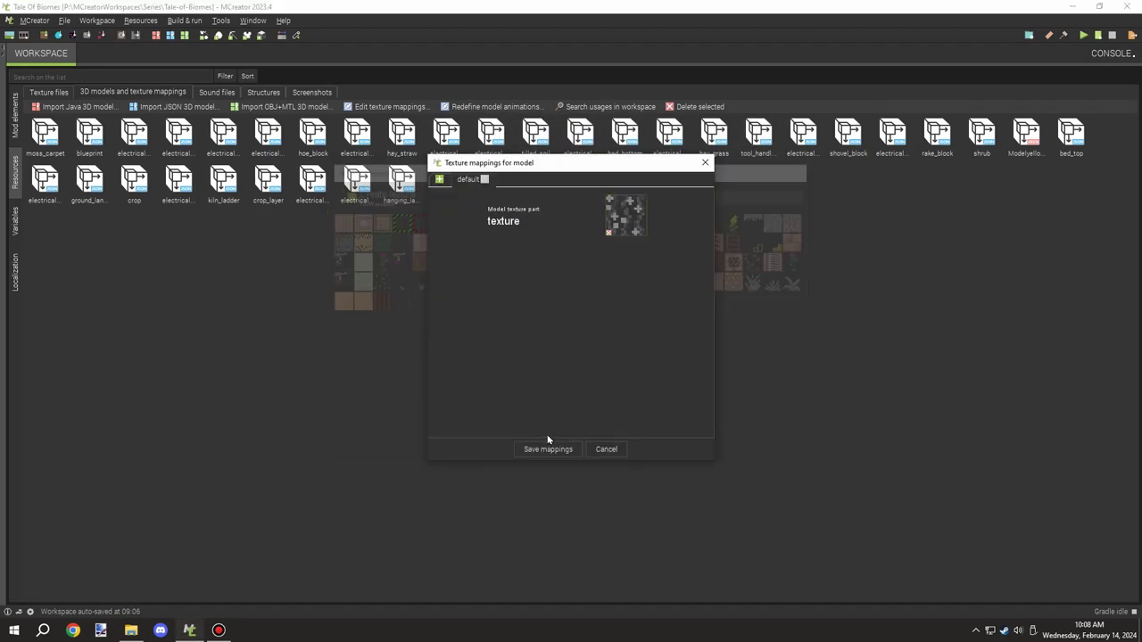
left_click(545, 446)
Create a new block element named MossBlock in the Blocks > Plants folder of the mod elements
left_click(14, 123)
double_click(86, 123)
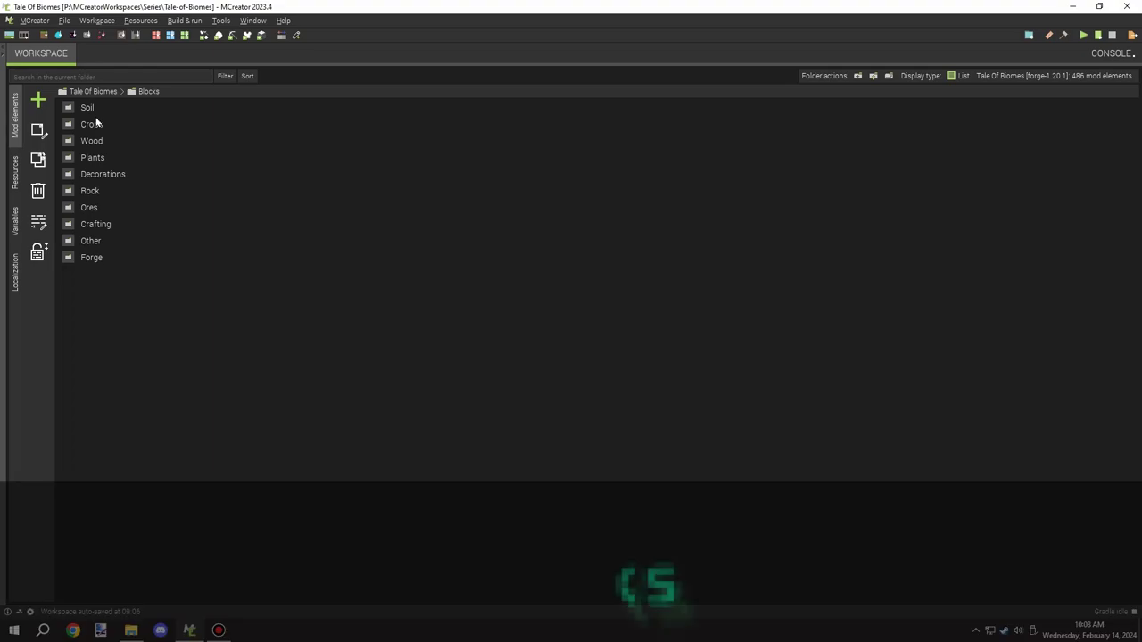
double_click(97, 156)
left_click(38, 99)
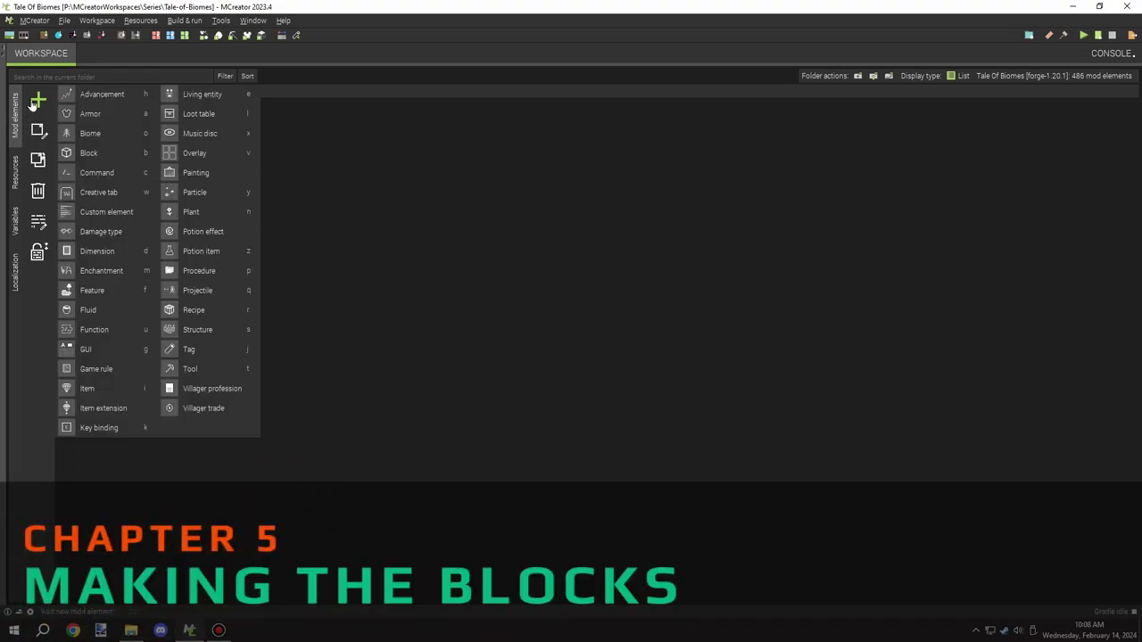
left_click(98, 154)
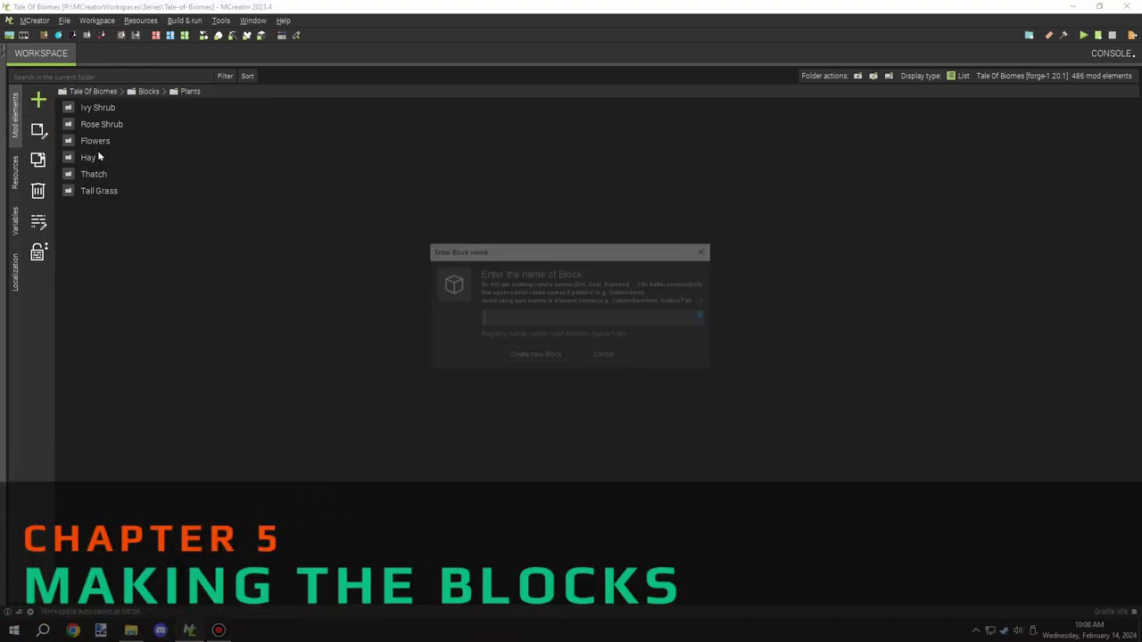
type("MossBlo")
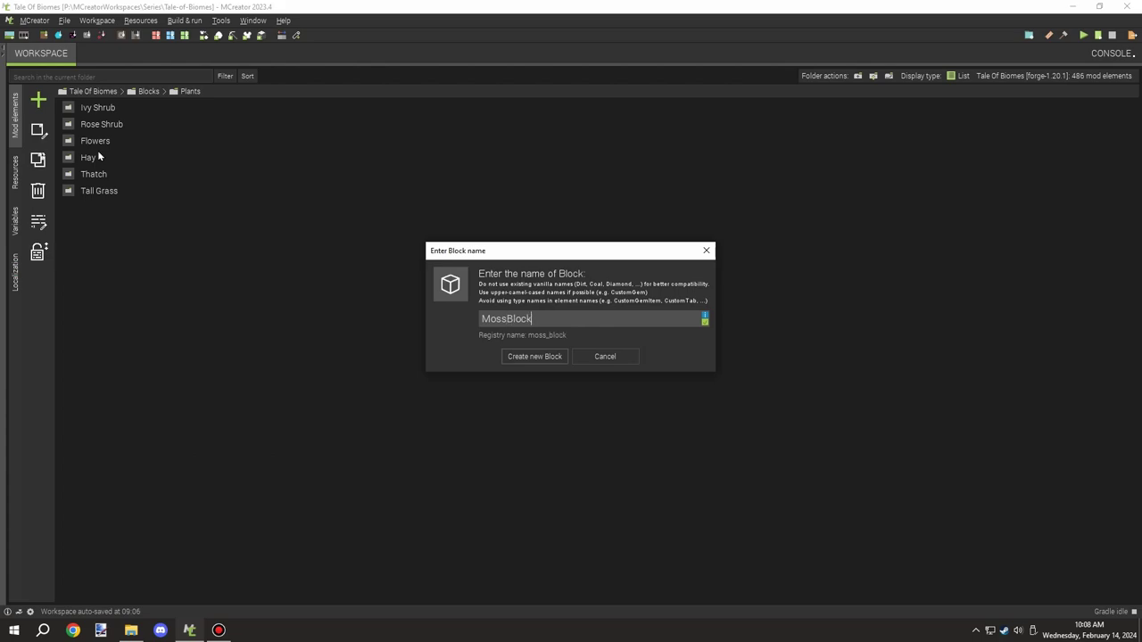
type("ck")
left_click(514, 356)
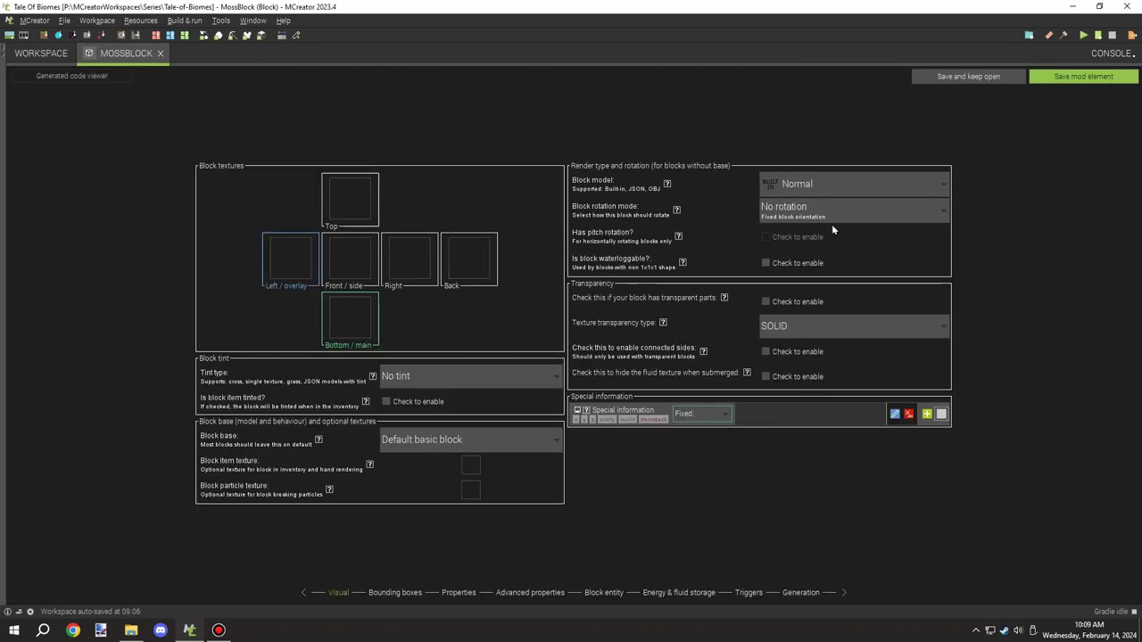
Set the block's model to moss_block with the default texture mapping and its rotation mode to No rotation
left_click(832, 184)
scroll(834, 261, "down", 10)
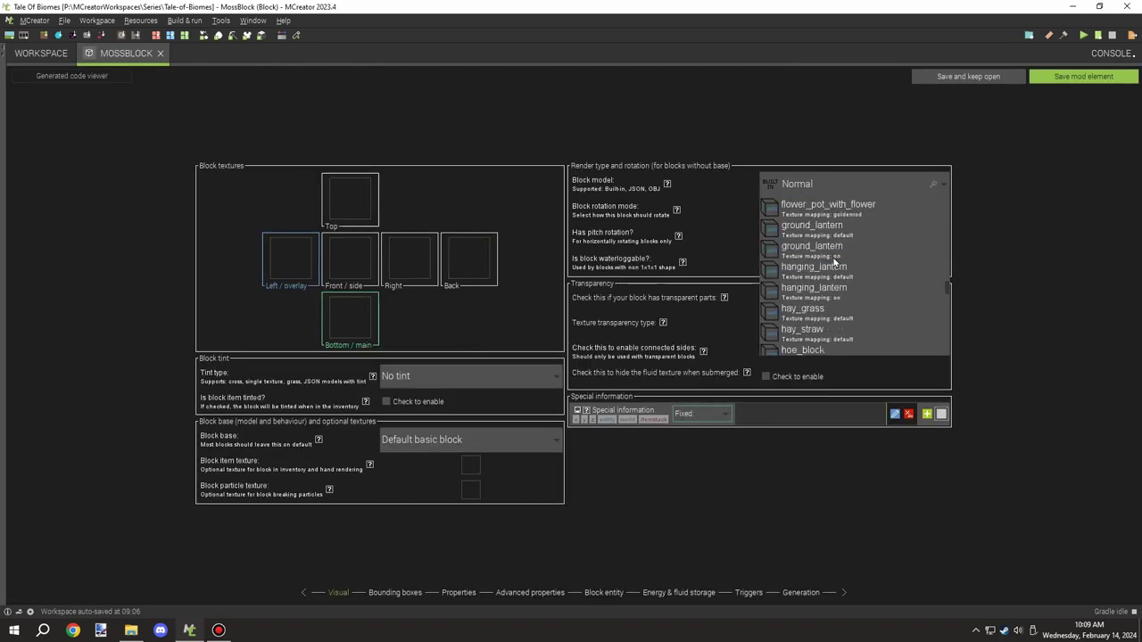
scroll(833, 261, "down", 2)
left_click(831, 268)
left_click(803, 210)
left_click(803, 209)
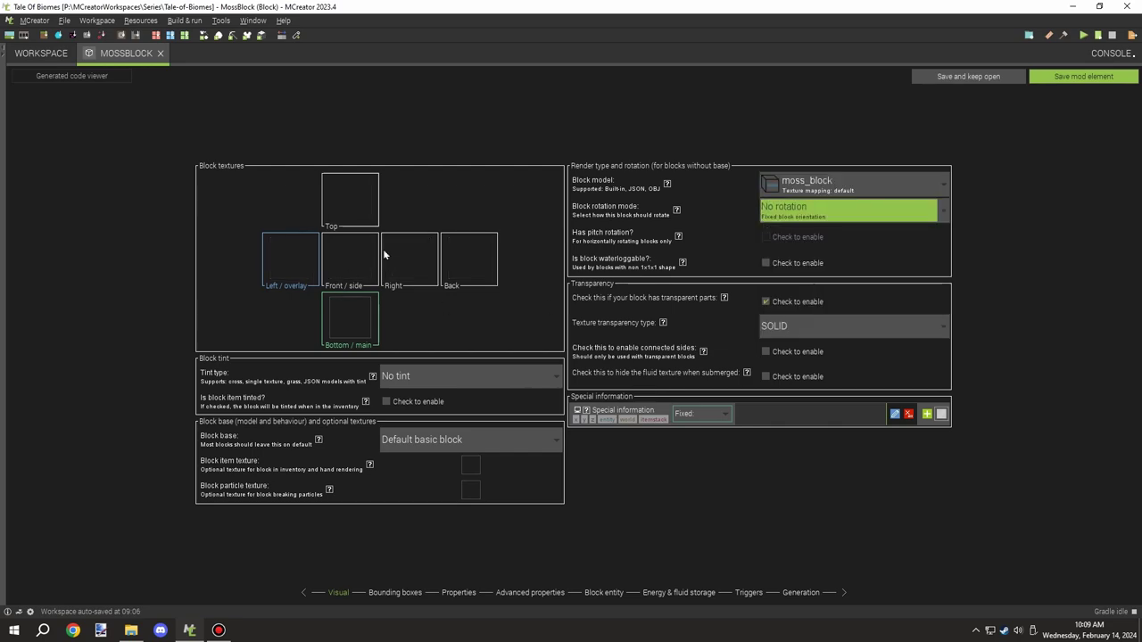
Set the block's tint type to Foliage and enable tinting of the block's item
left_click(766, 302)
left_click(423, 376)
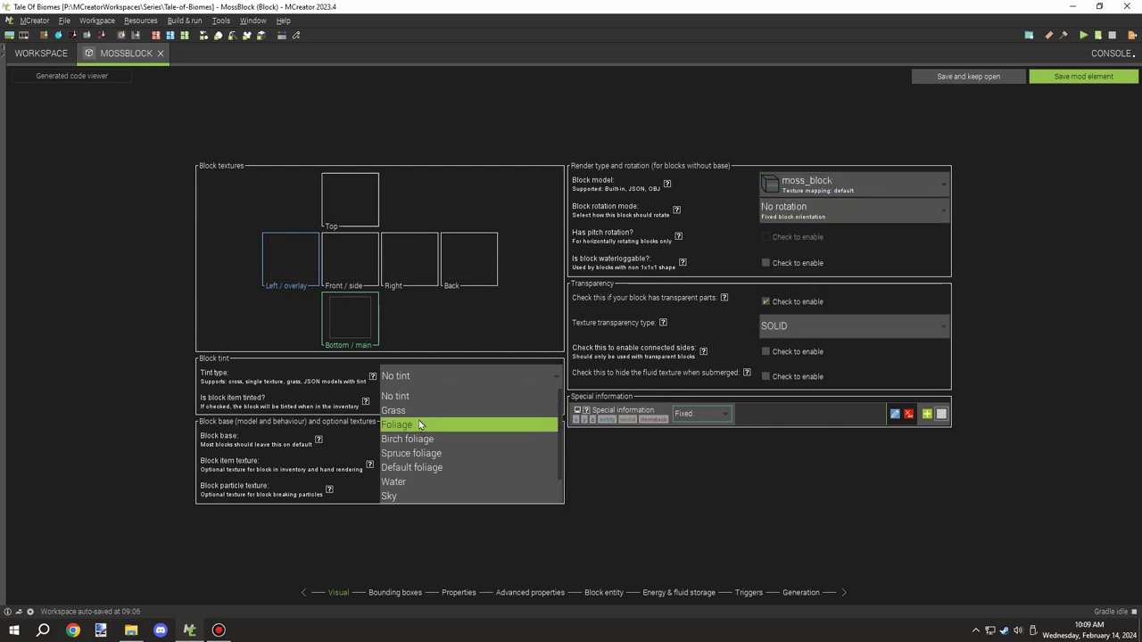
left_click(419, 424)
left_click(387, 402)
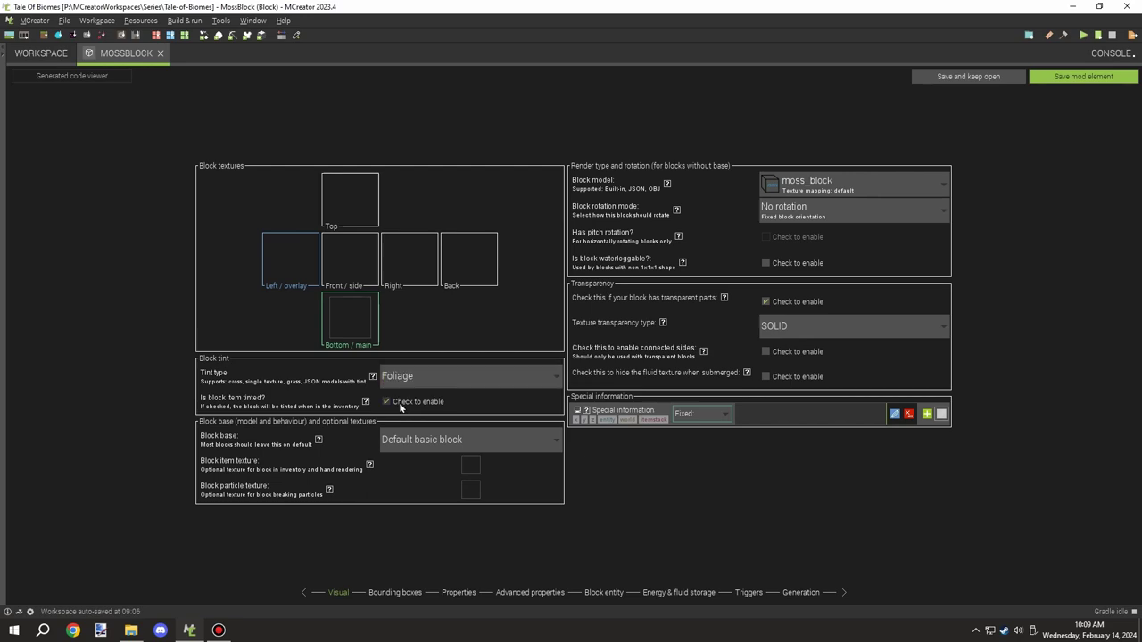
Assign the moss texture as the block's bottom/main texture and disable the transparent parts option
left_click(373, 337)
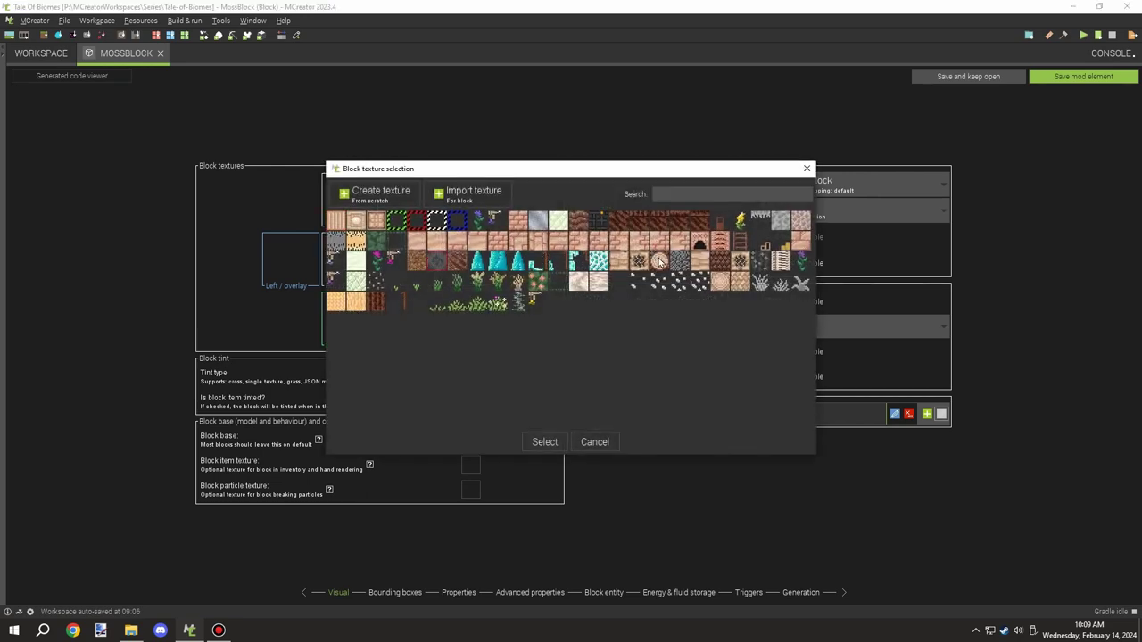
double_click(455, 266)
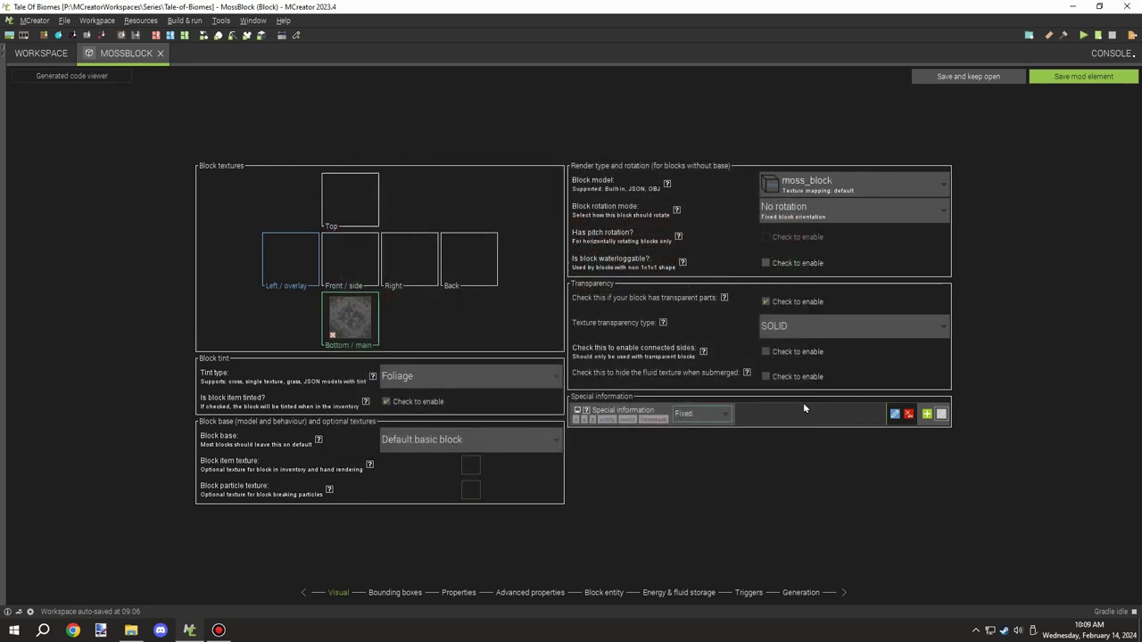
left_click(766, 301)
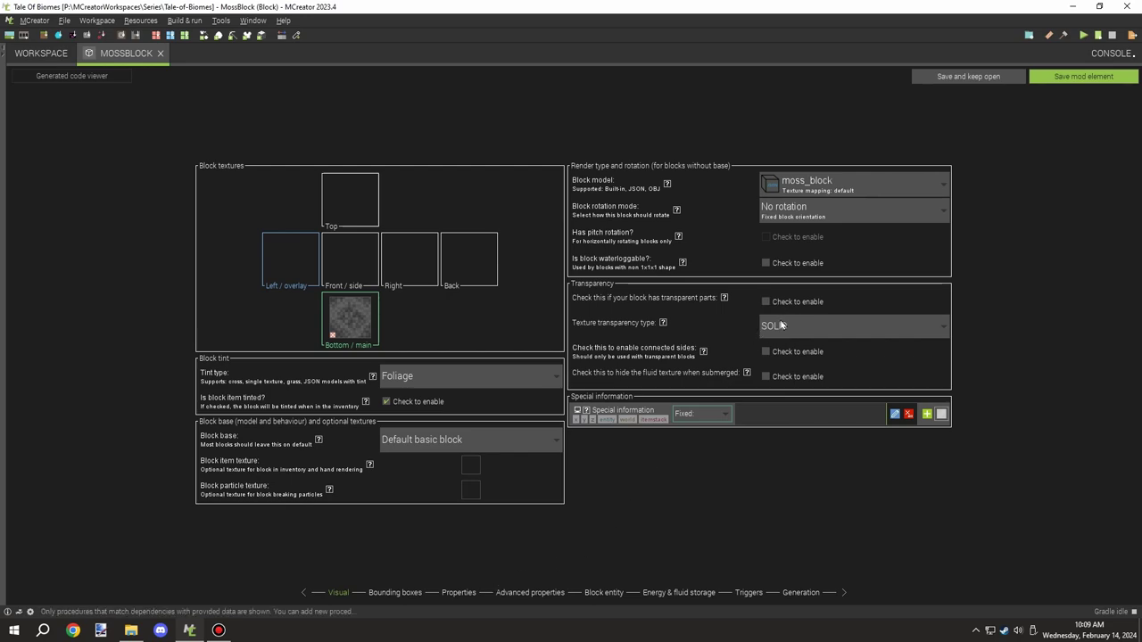
In the block's general properties, set the material to MOSS BLOCK and the creative inventory tab to TOB Blocks Tab
left_click(395, 593)
left_click(459, 592)
left_click(434, 185)
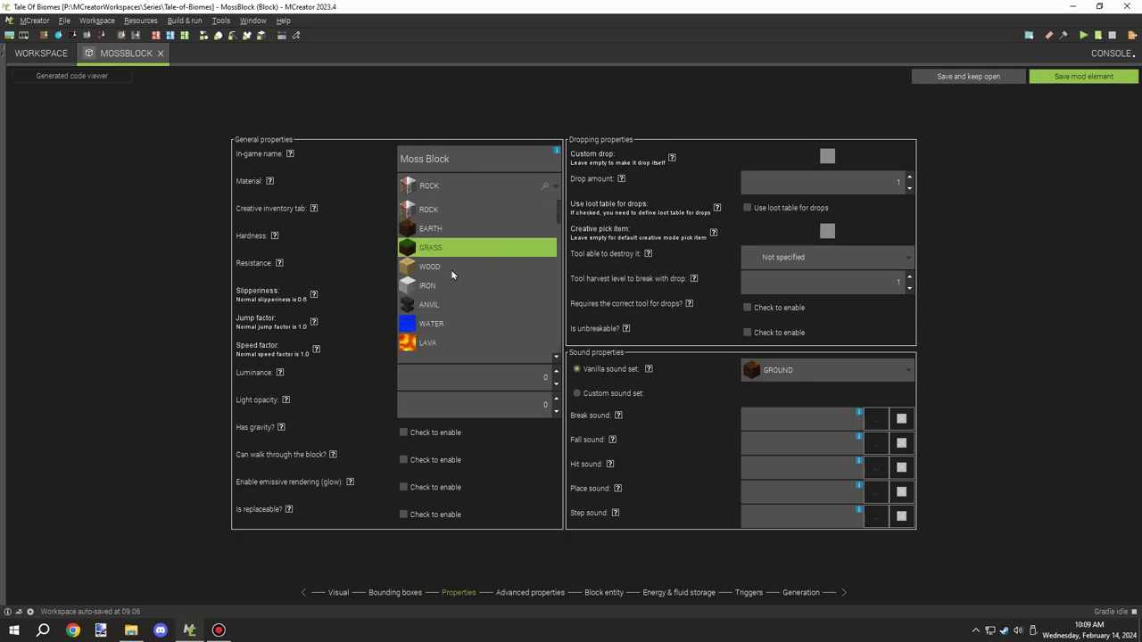
scroll(451, 277, "down", 1)
left_click(442, 302)
left_click(432, 189)
scroll(440, 323, "down", 5)
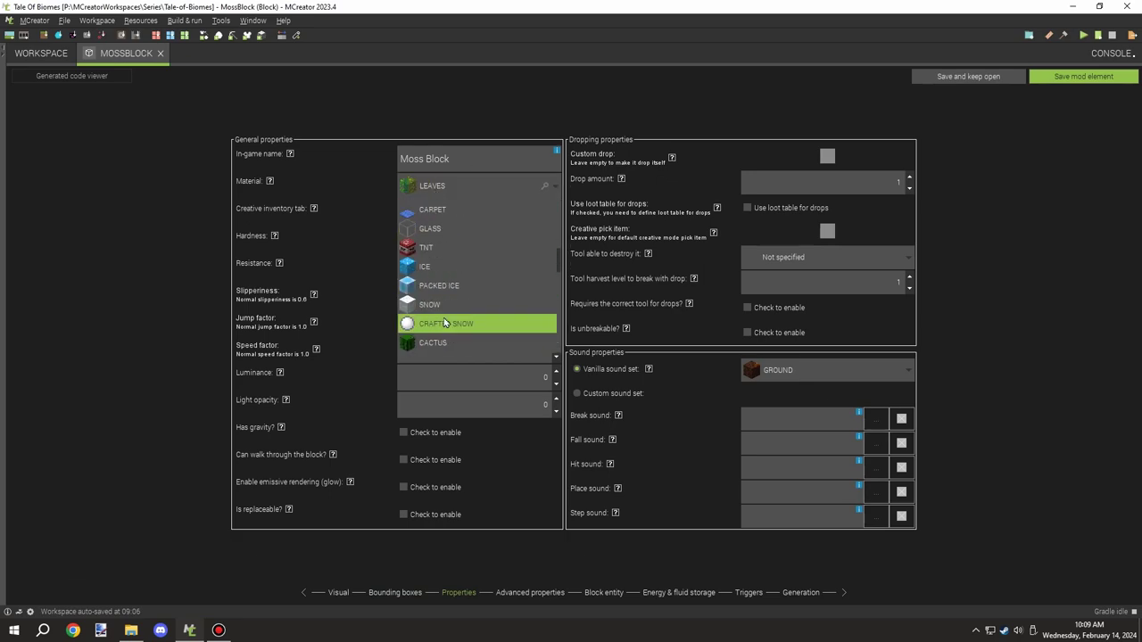
scroll(444, 323, "down", 6)
left_click(444, 299)
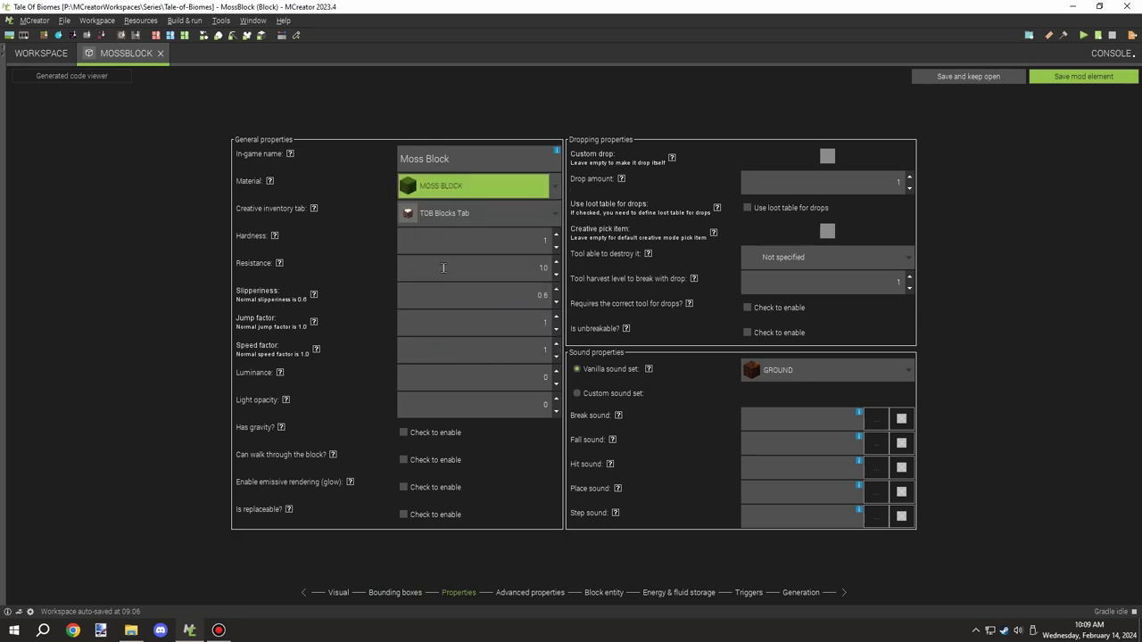
left_click(449, 214)
left_click(458, 229)
Set the block's resistance to 2 and make axe the tool able to destroy it, with harvest level 0
left_click(523, 236)
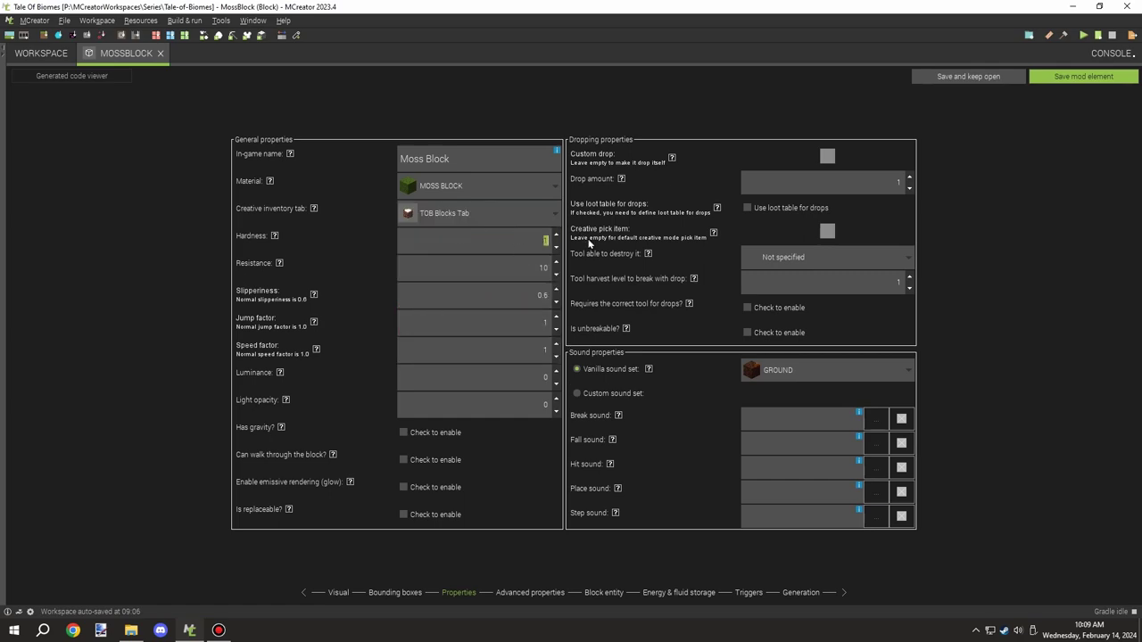
key("Tab")
left_click(799, 257)
left_click(775, 313)
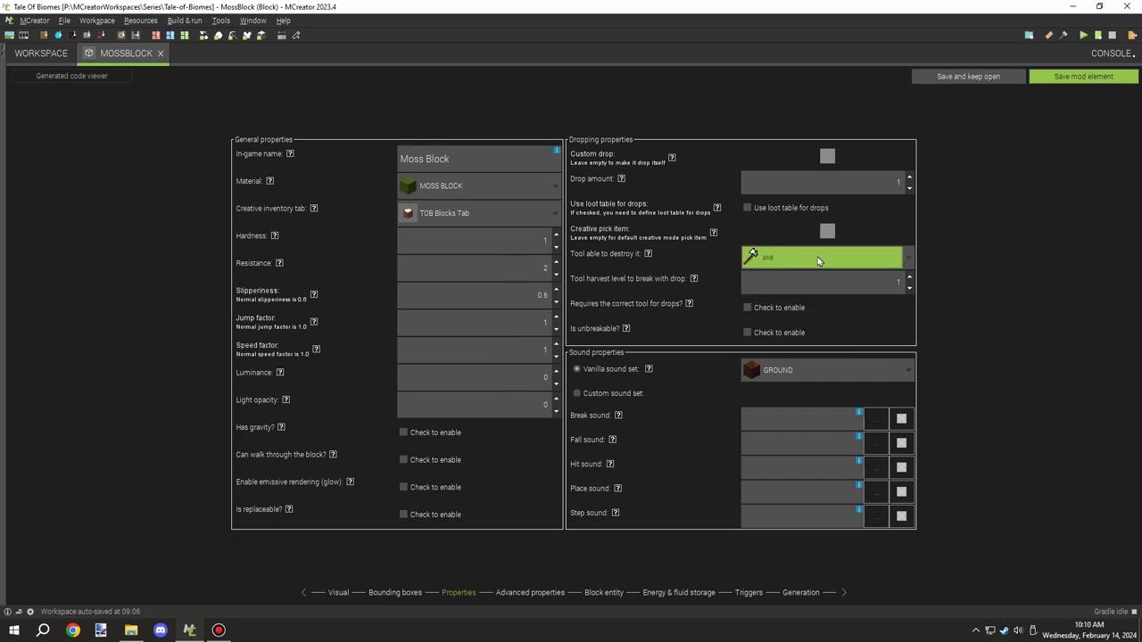
Find a fitting moss sound for the block among the vanilla sound sets
left_click(820, 369)
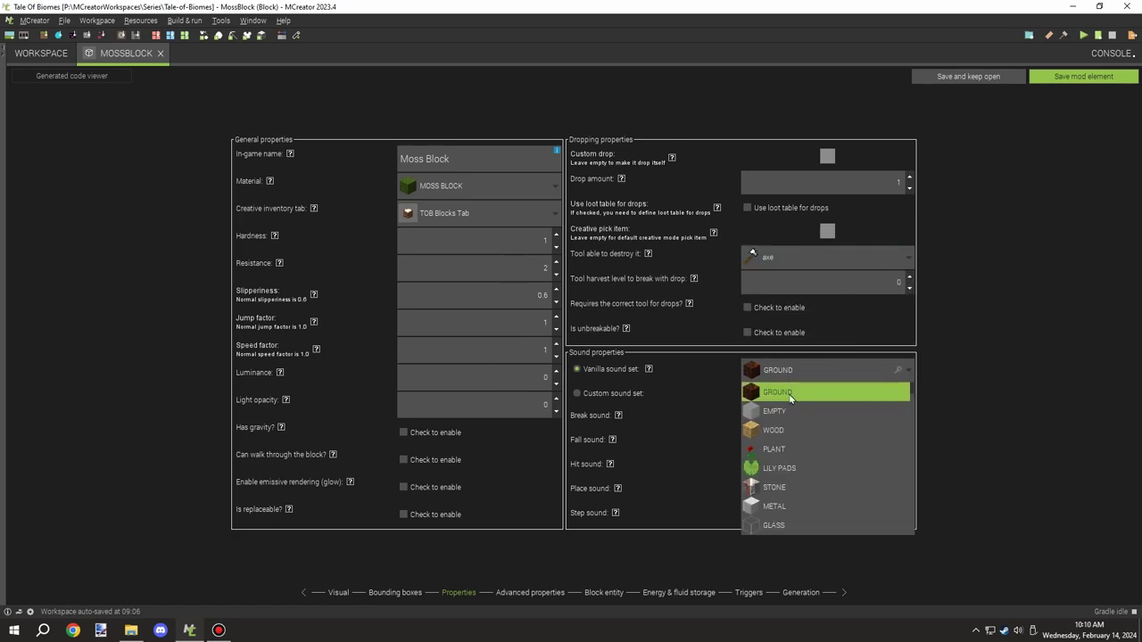
scroll(818, 453, "down", 5)
scroll(818, 453, "down", 8)
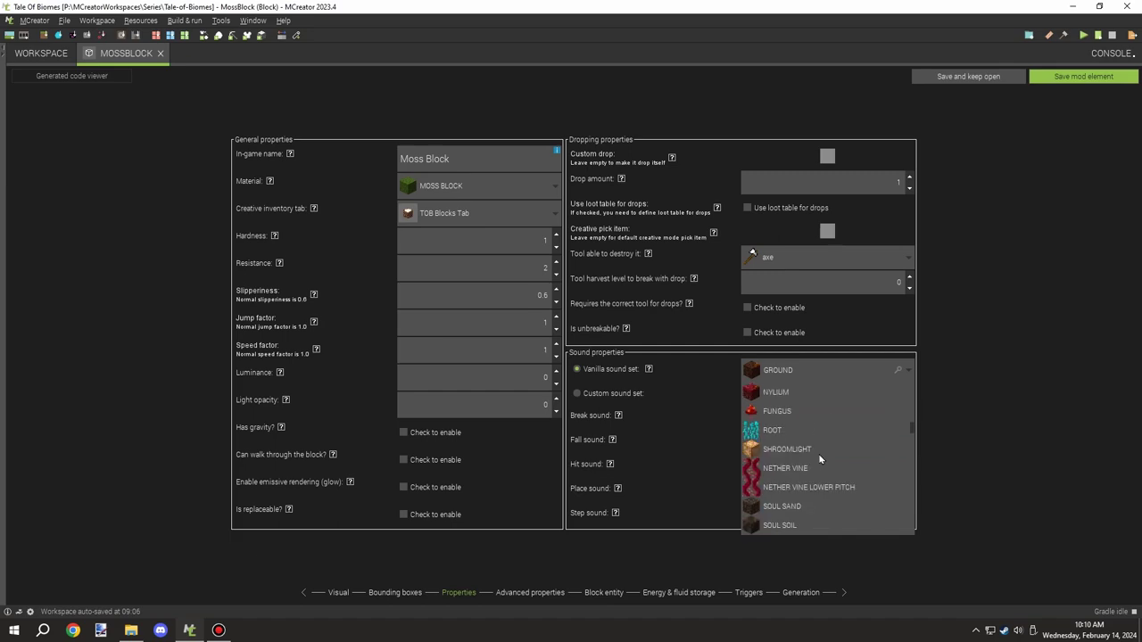
scroll(818, 453, "down", 3)
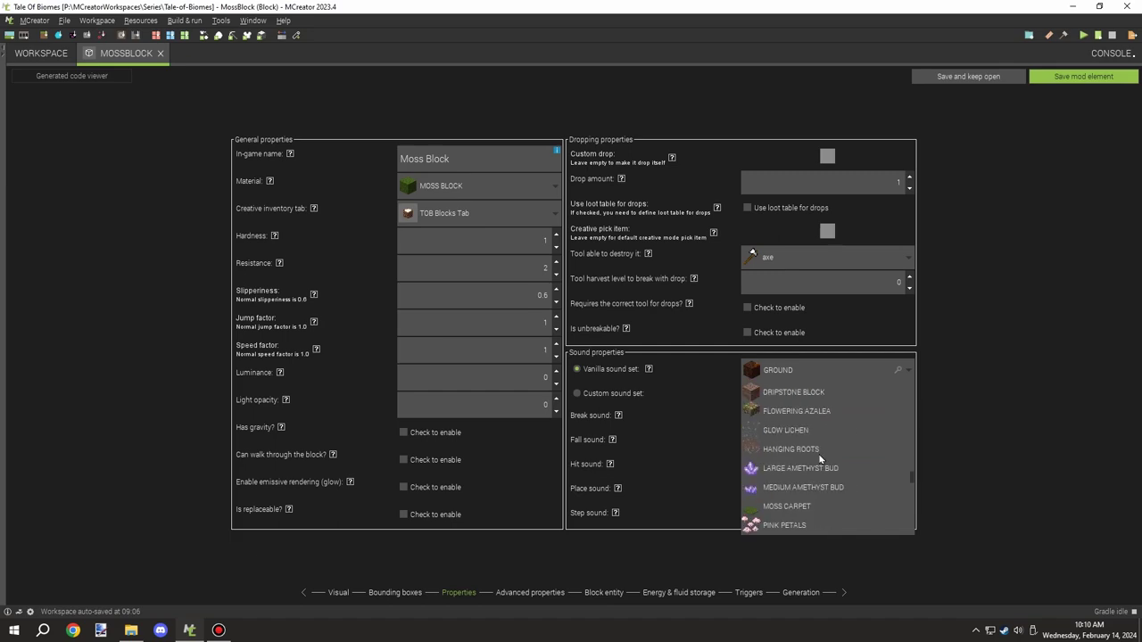